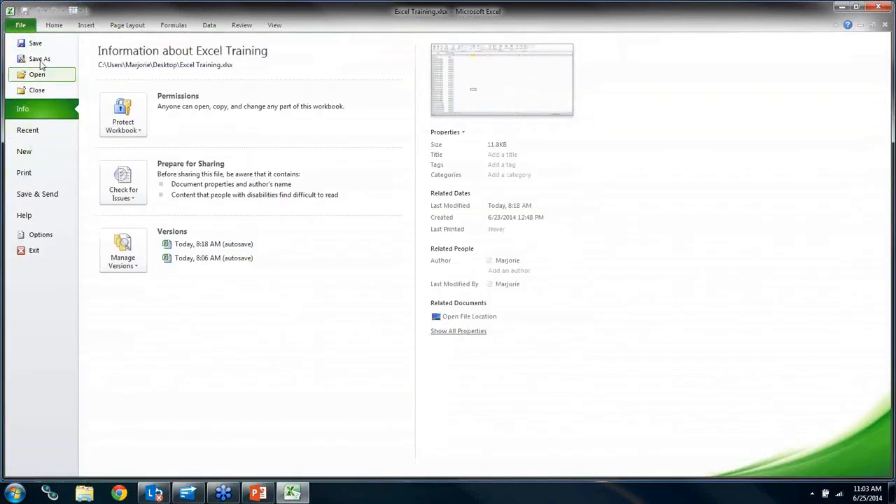
click(23, 28)
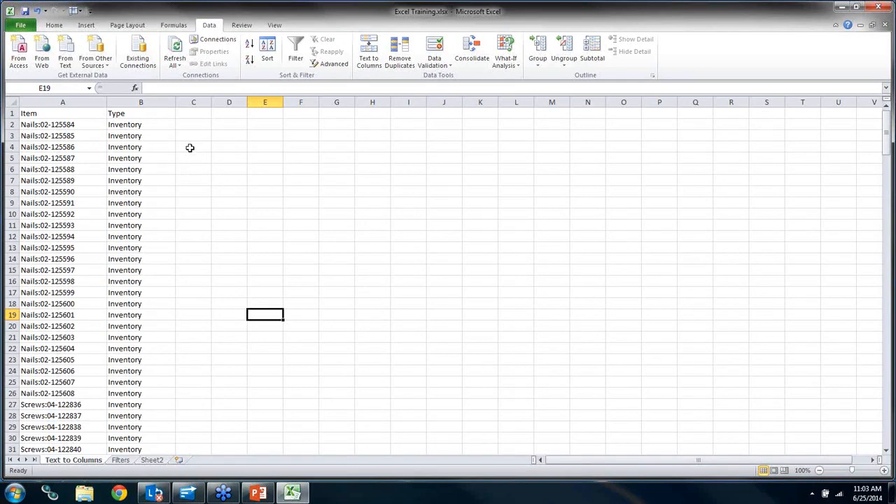
click(54, 25)
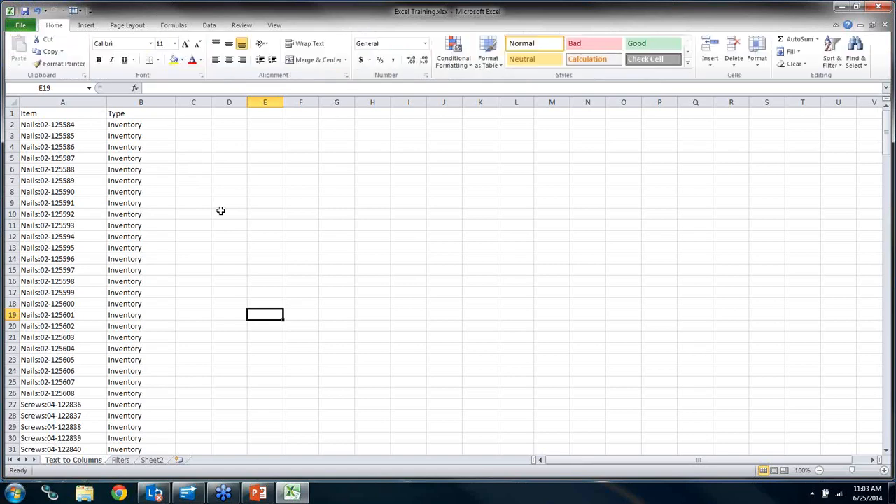
click(209, 26)
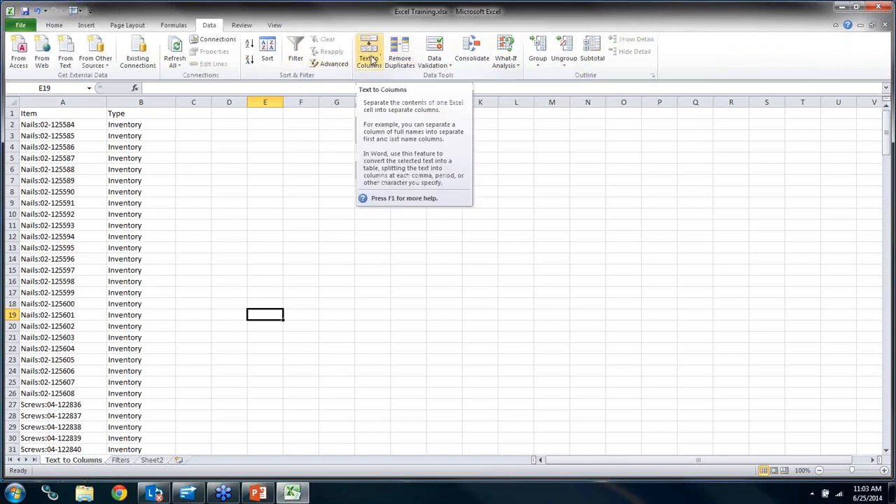
click(245, 193)
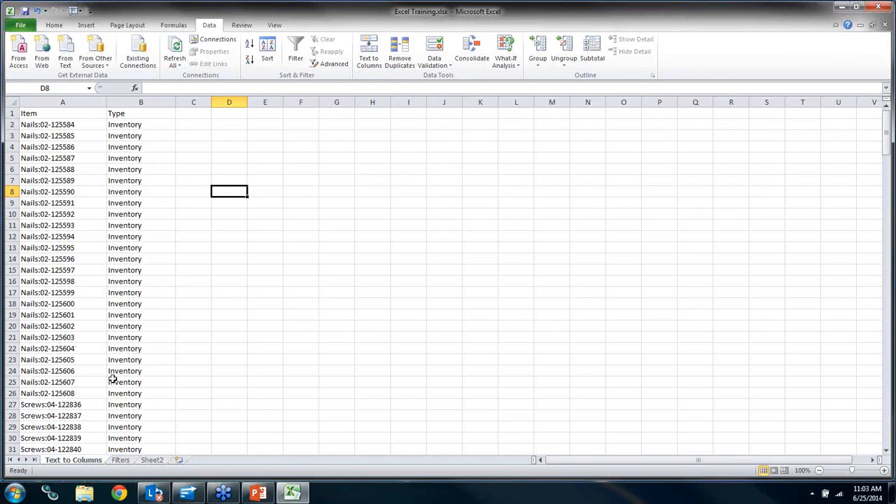
- Examine the item codes in column A, from the Nails entries through the Screws and Wood entries
click(46, 149)
drag(45, 151, 54, 360)
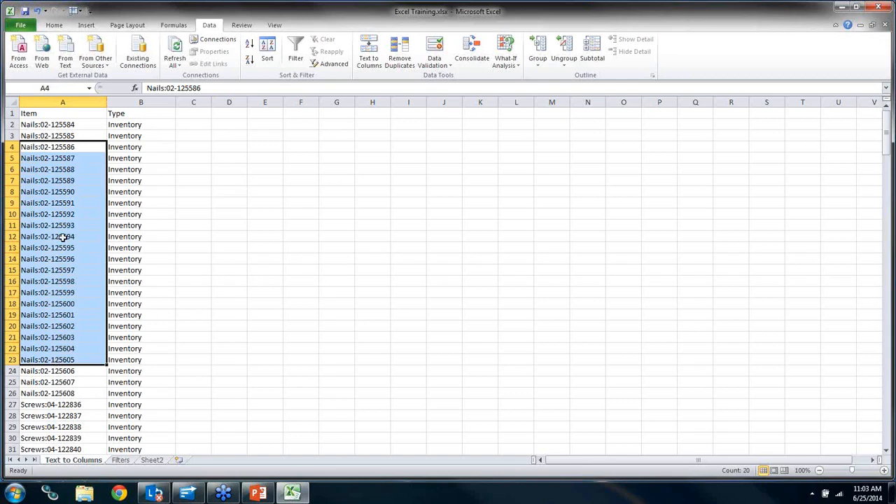
click(32, 125)
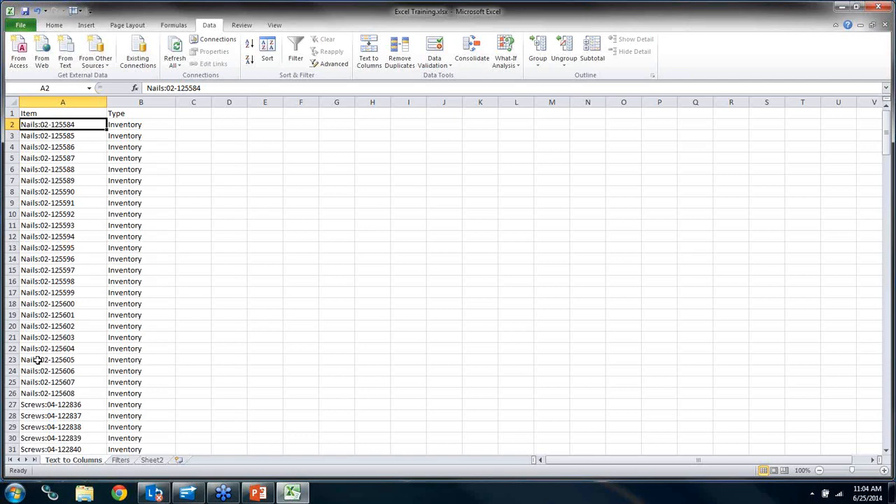
scroll(40, 376, down, 2)
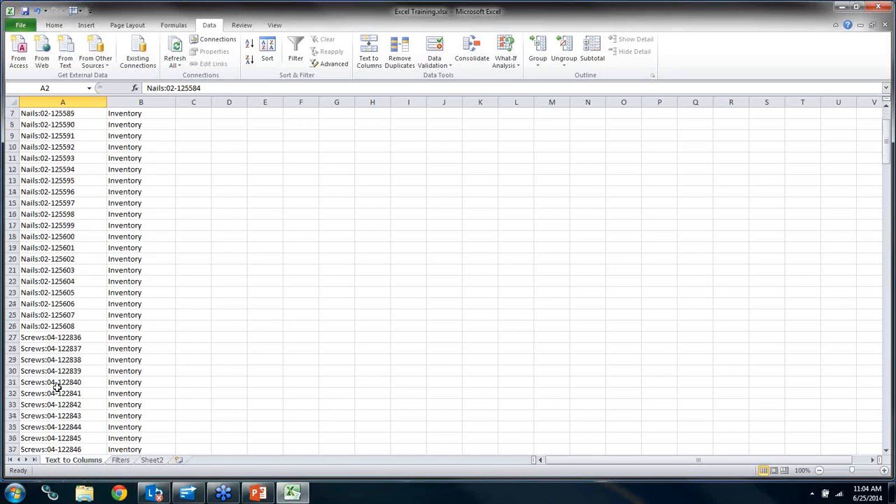
scroll(58, 388, down, 20)
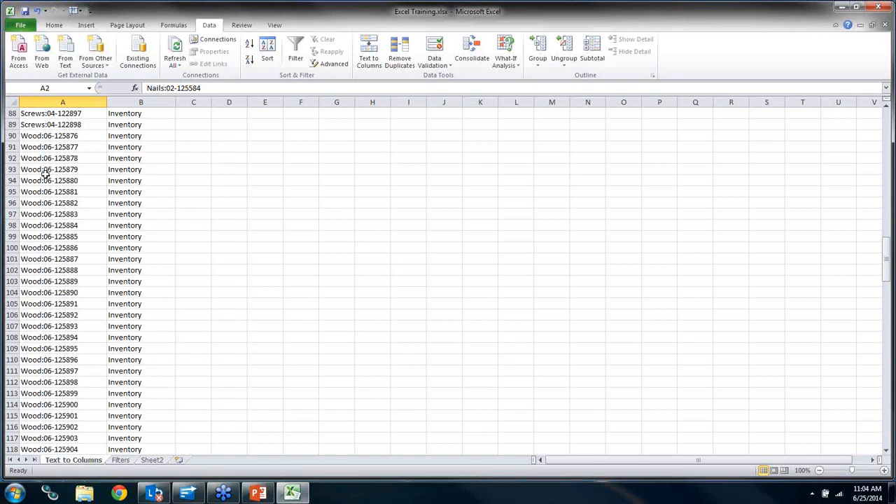
scroll(114, 190, up, 5)
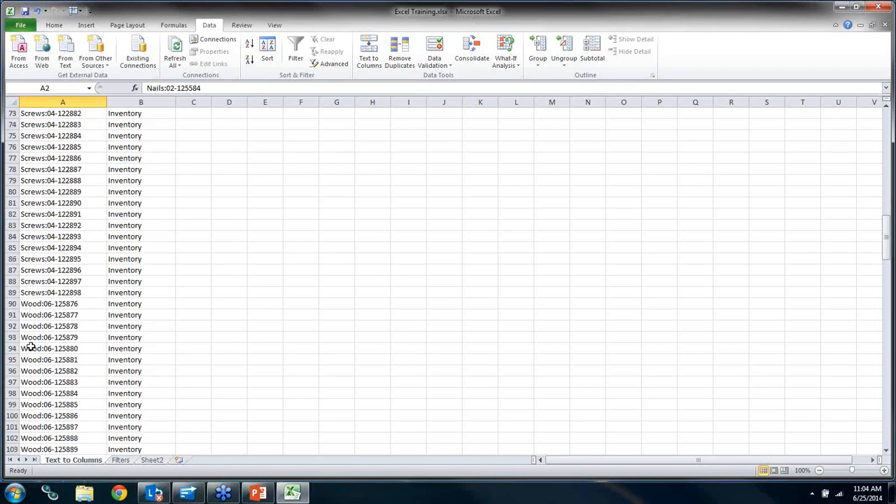
scroll(124, 304, up, 19)
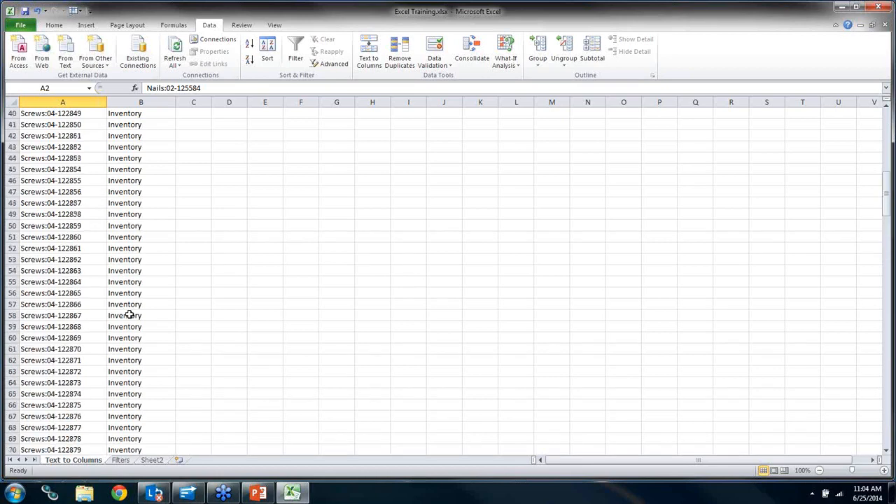
scroll(126, 304, up, 5)
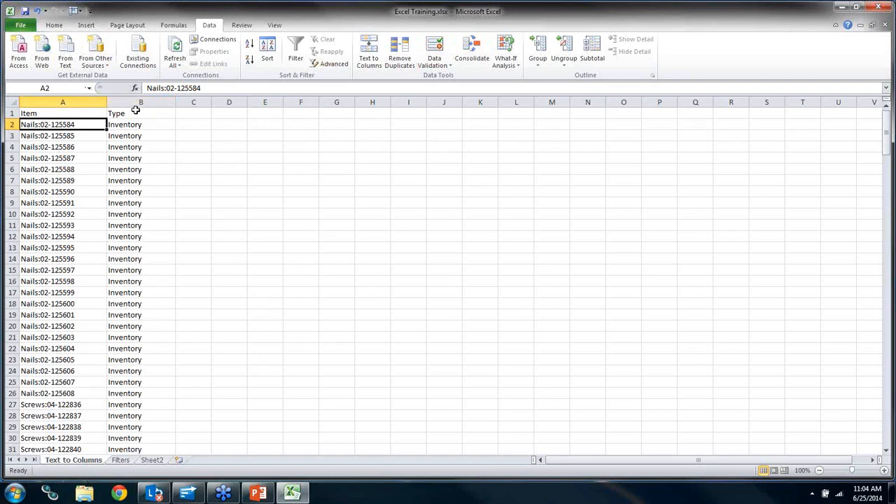
- Insert blank columns between the Item and Type columns, spanning columns B to J
click(77, 103)
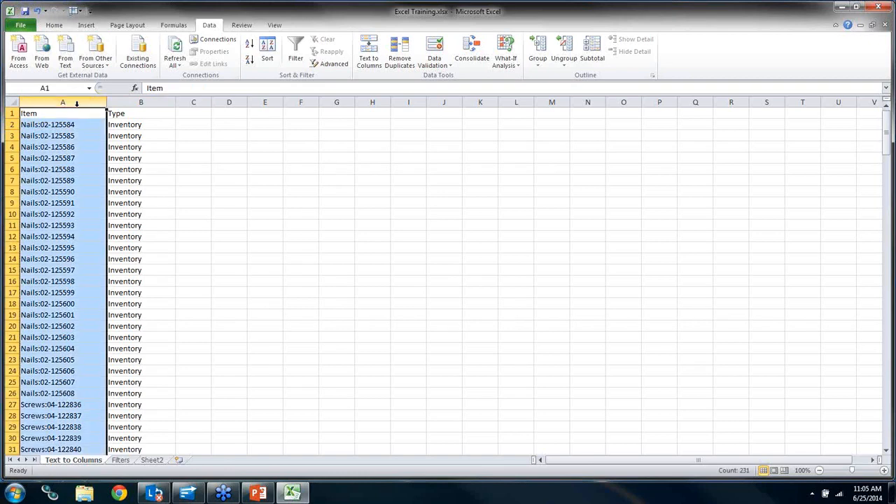
drag(126, 103, 450, 104)
right_click(451, 105)
click(476, 180)
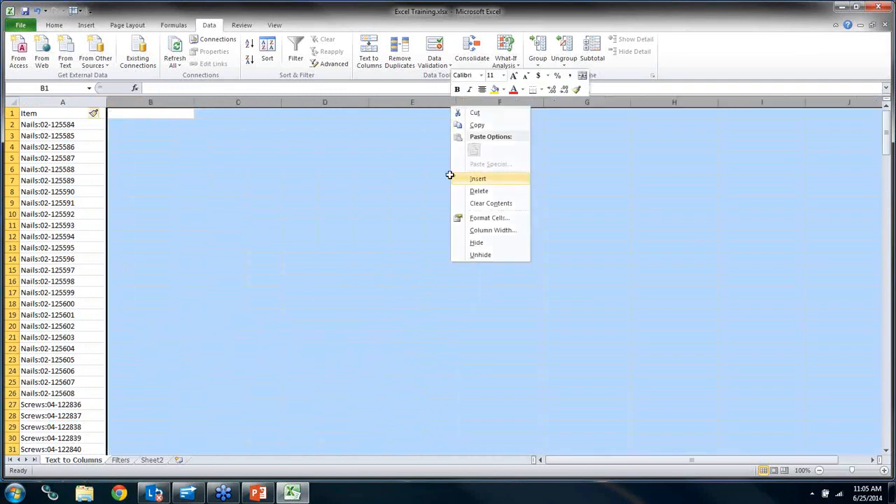
click(238, 203)
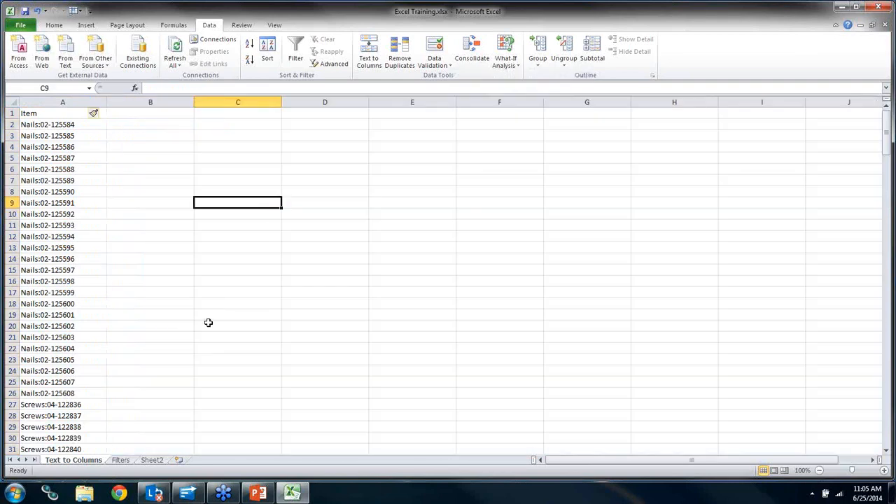
- Copy the whole Item column and paste it into column B
click(78, 102)
key(ctrl+c)
click(122, 113)
key(ctrl+v)
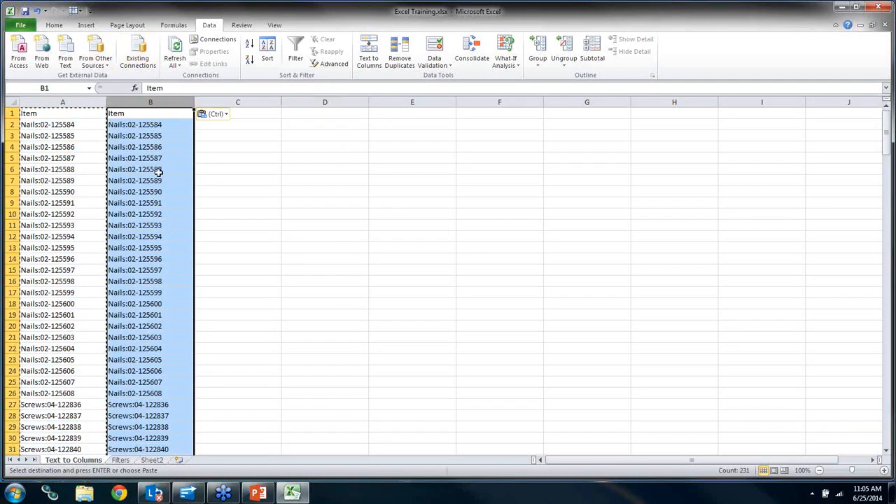
click(236, 277)
- Change the heading in cell B1 to Header
click(154, 114)
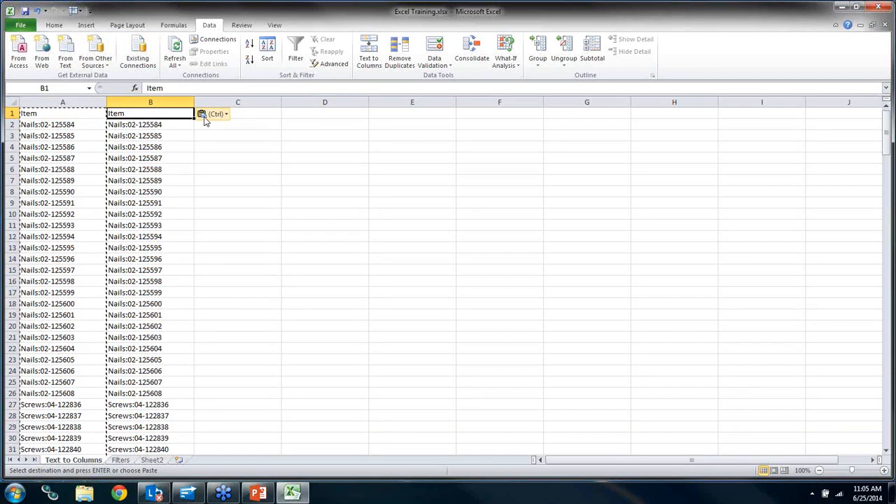
text(Header)
click(205, 118)
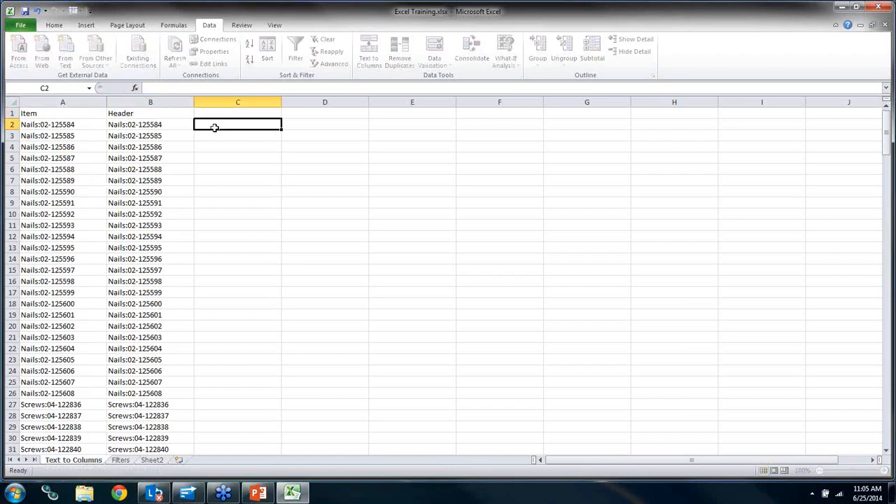
- Split column B with Text to Columns as delimited data, using a colon as the Other delimiter and General format
click(161, 103)
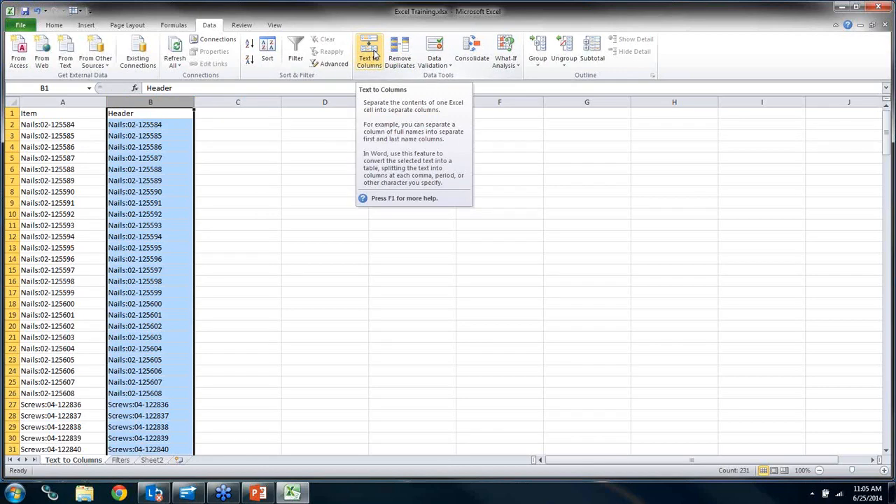
click(375, 54)
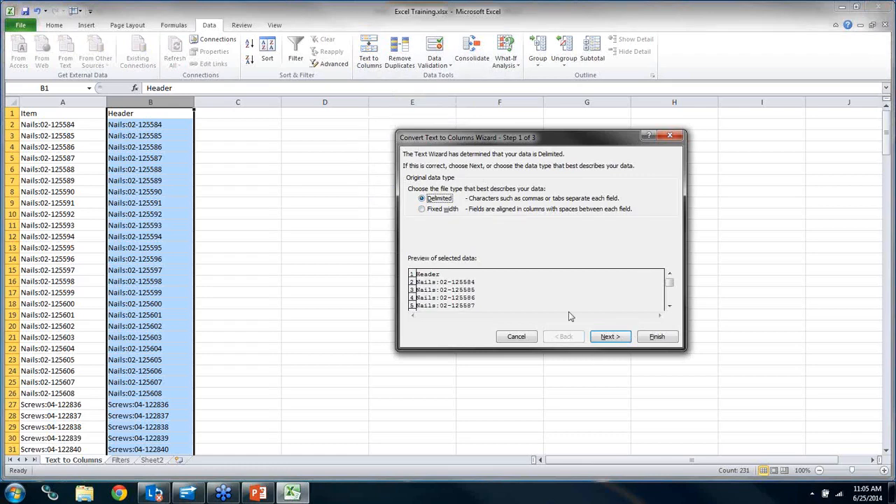
click(619, 339)
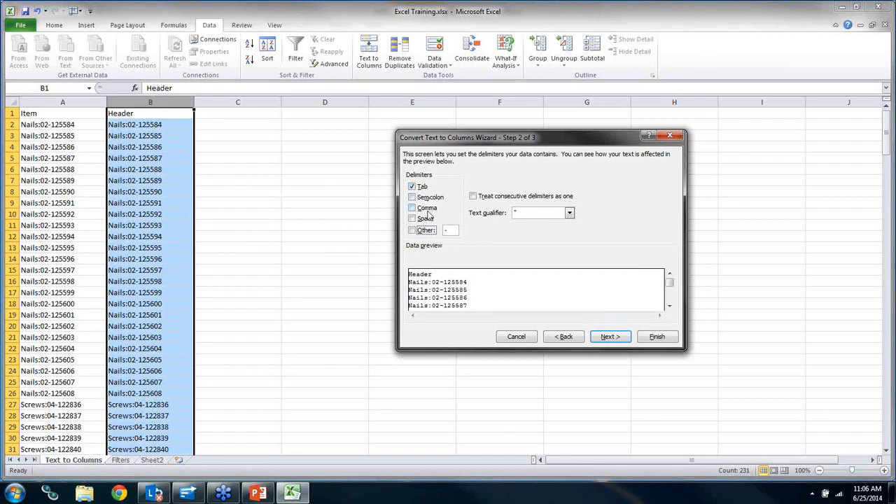
click(413, 230)
text(:)
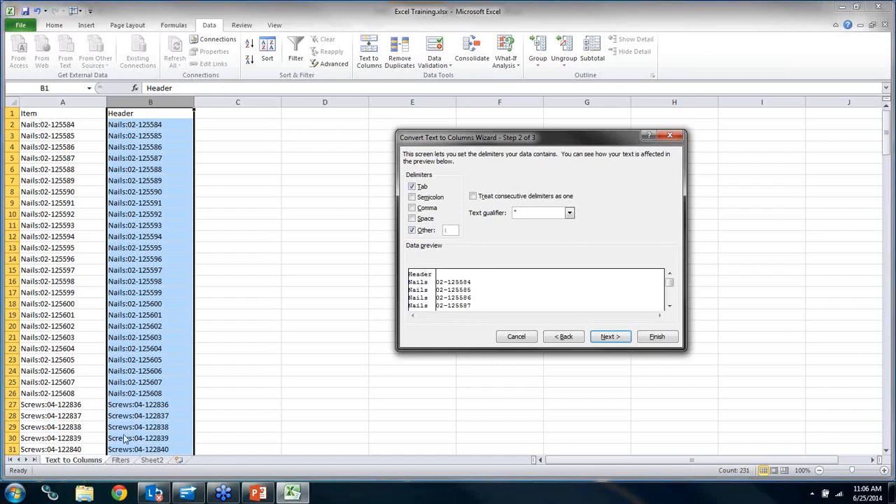
click(669, 305)
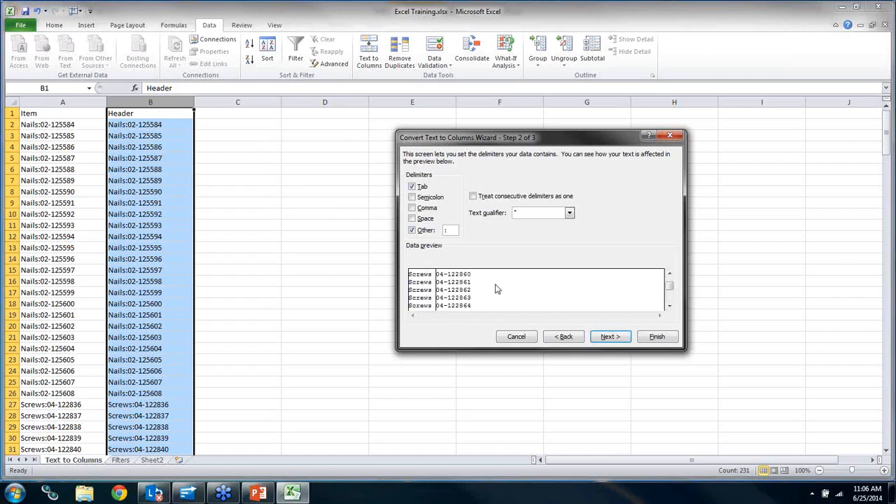
click(606, 339)
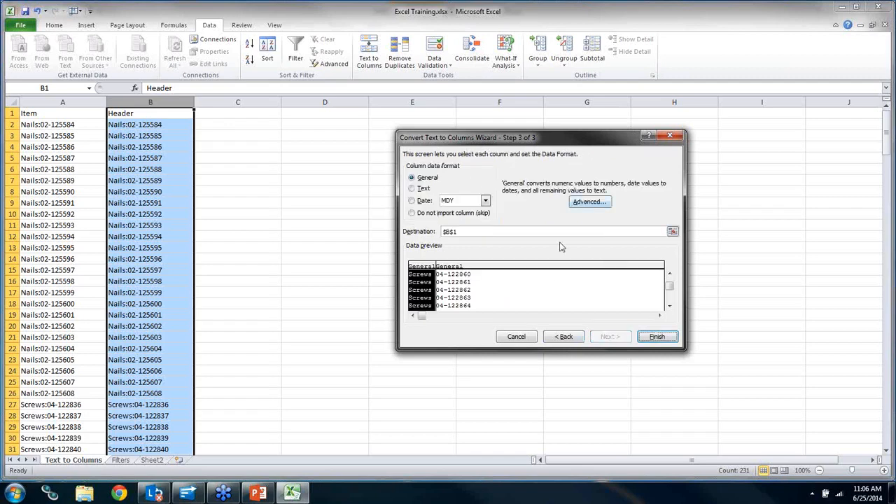
click(672, 339)
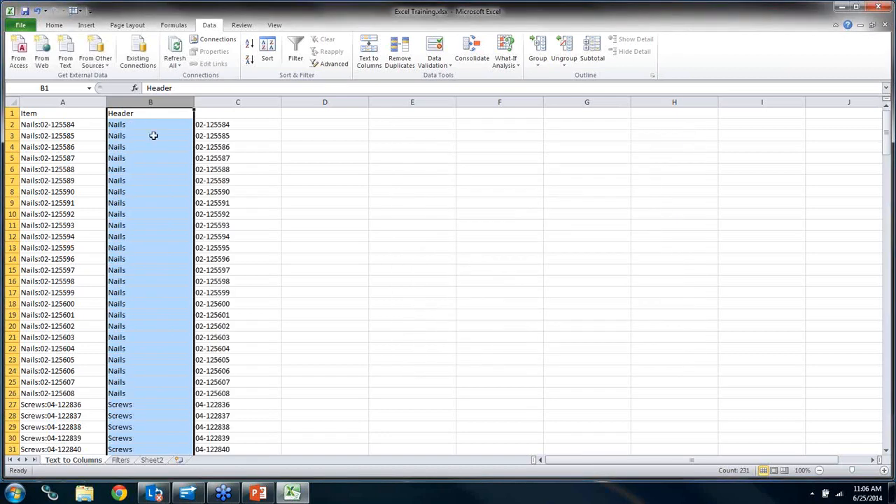
click(169, 272)
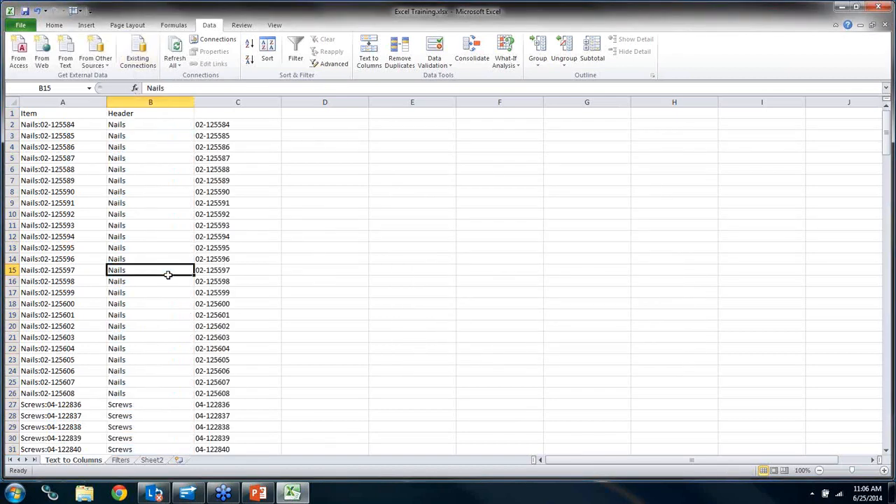
click(225, 283)
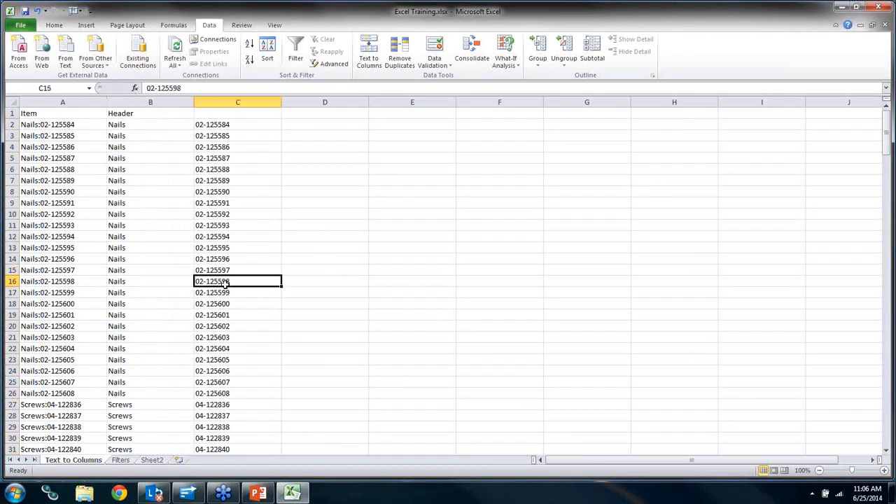
click(171, 266)
click(229, 269)
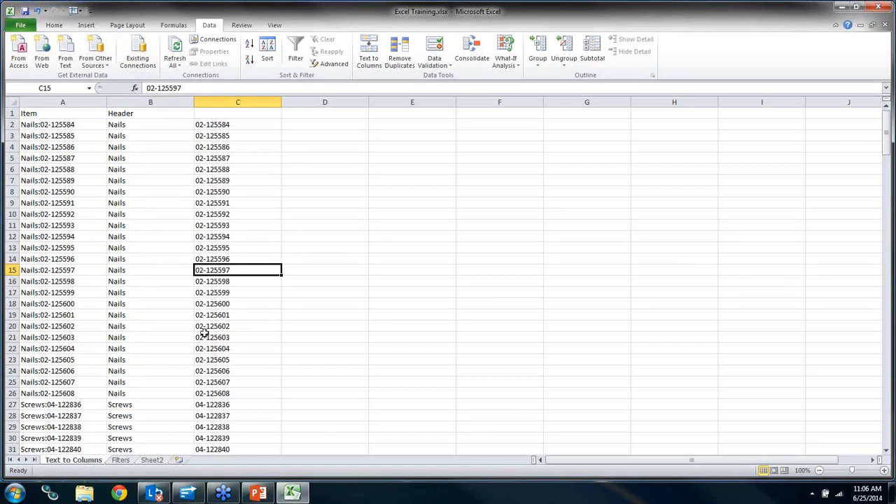
- Enter the heading Item in cell C1 above the separated item numbers
click(216, 112)
text(Ite)
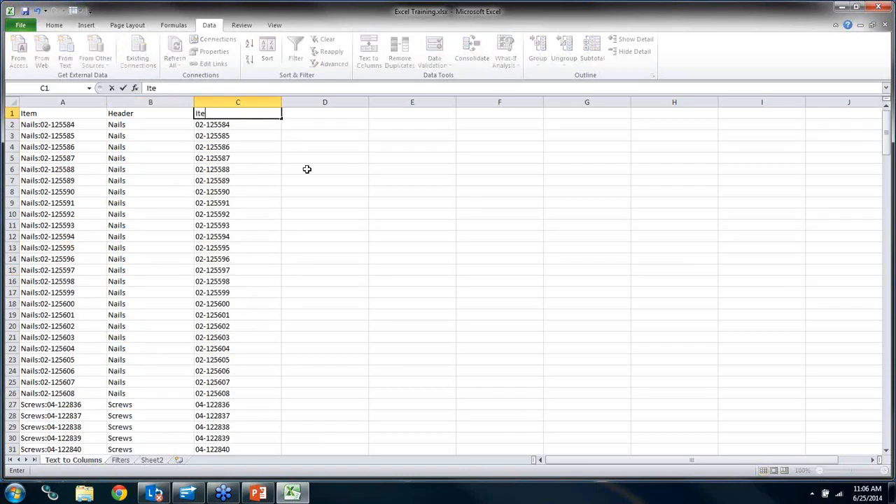
text(m)
click(307, 168)
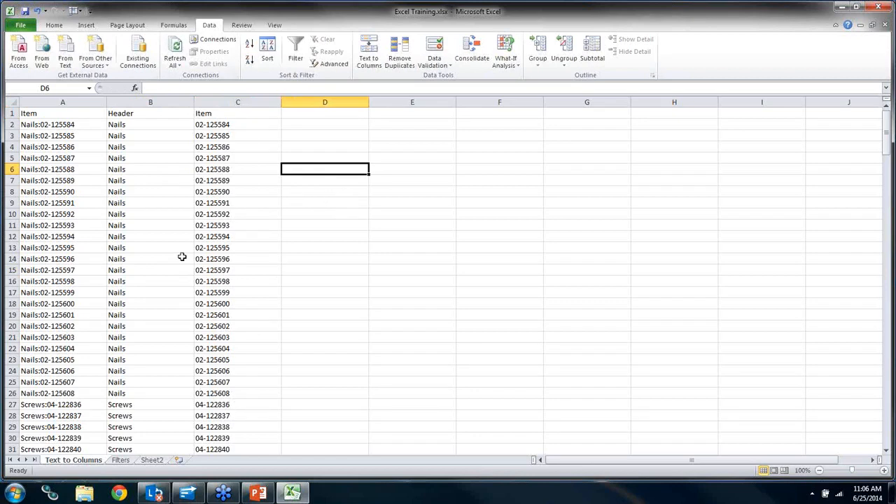
- Split column C with Text to Columns as fixed-width data, placing a break after the hyphen and using General format
click(242, 98)
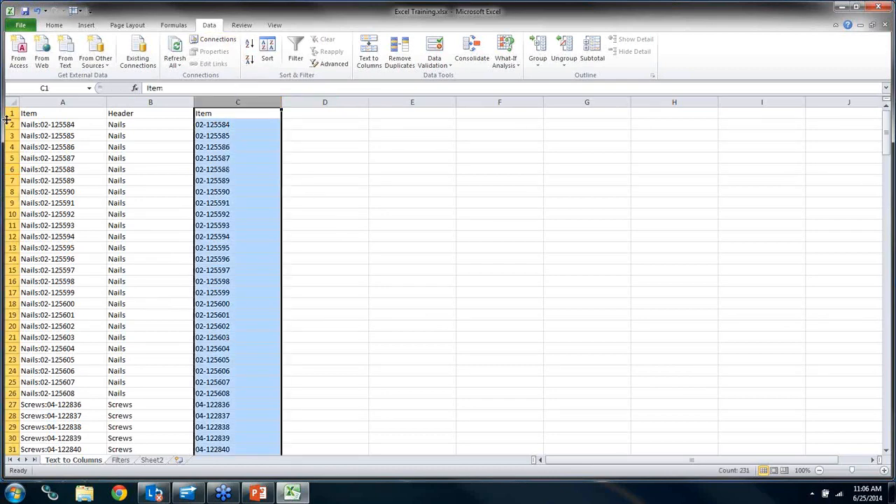
click(64, 102)
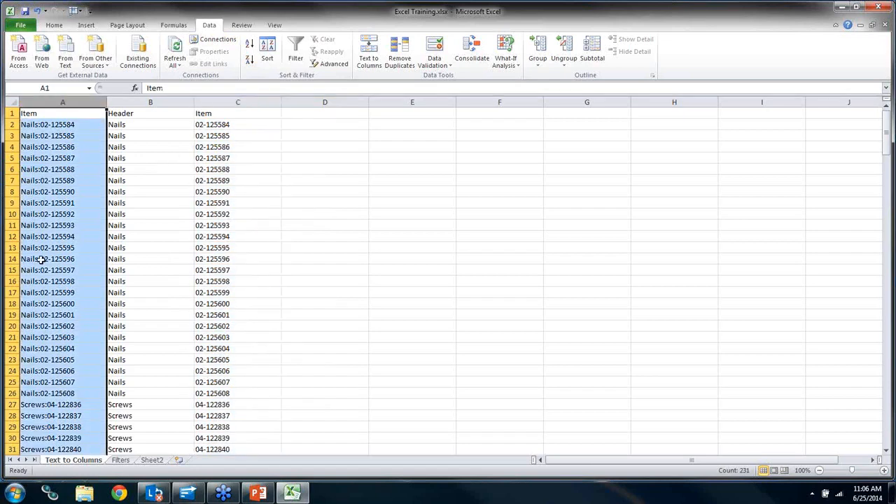
click(226, 112)
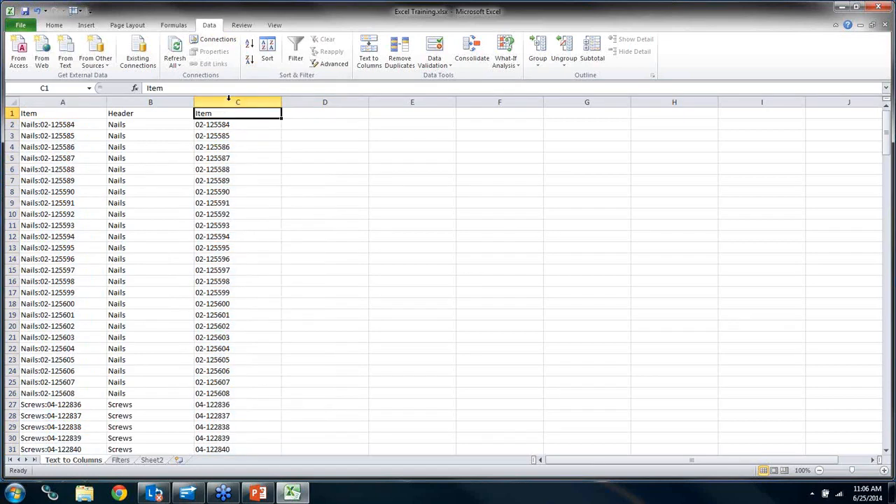
click(227, 102)
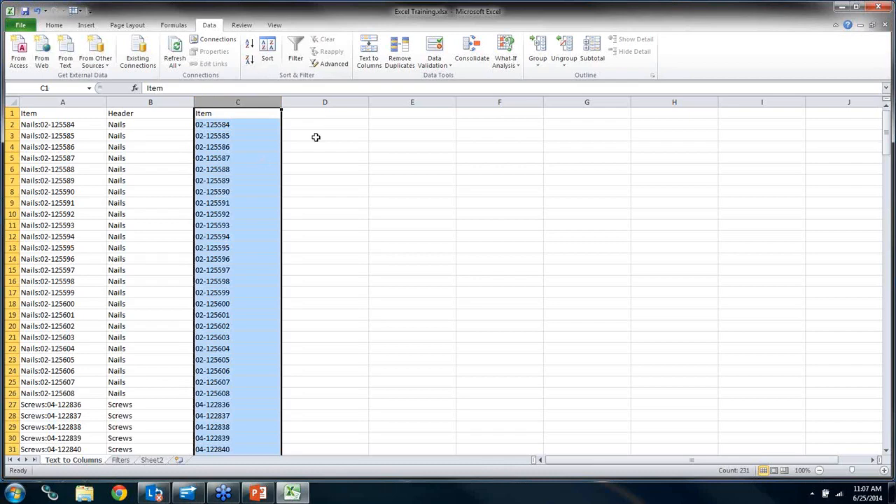
click(372, 61)
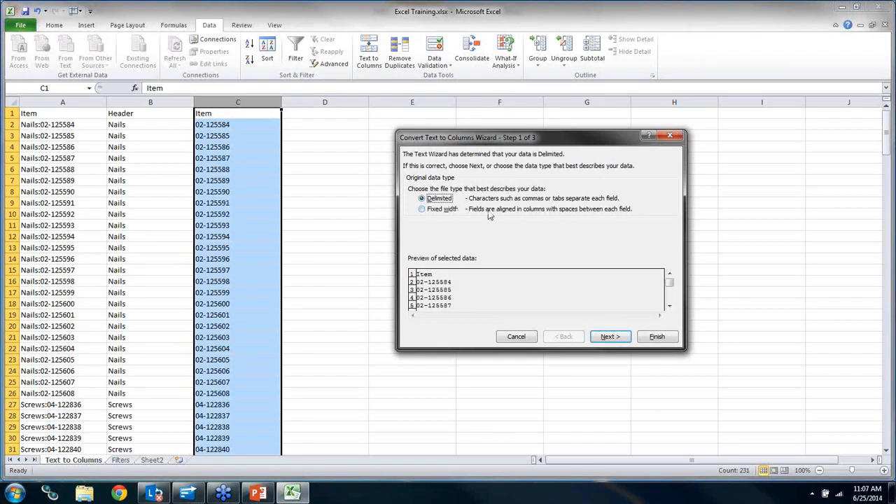
click(446, 210)
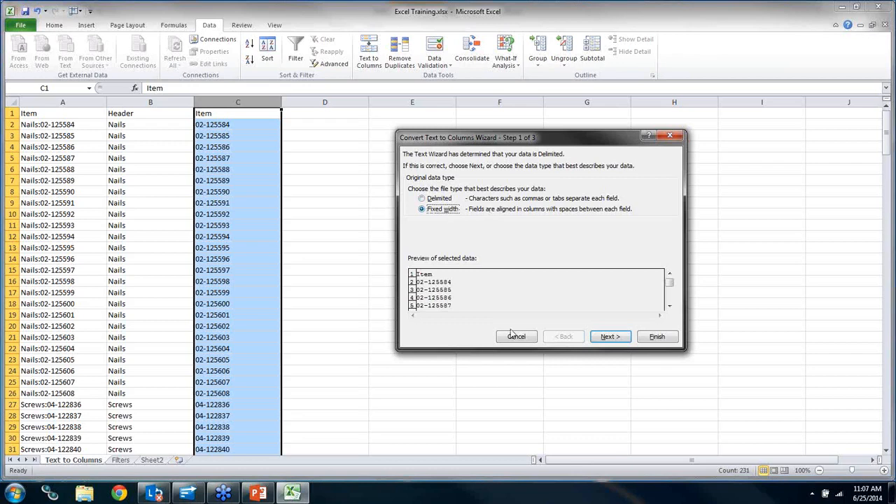
click(602, 340)
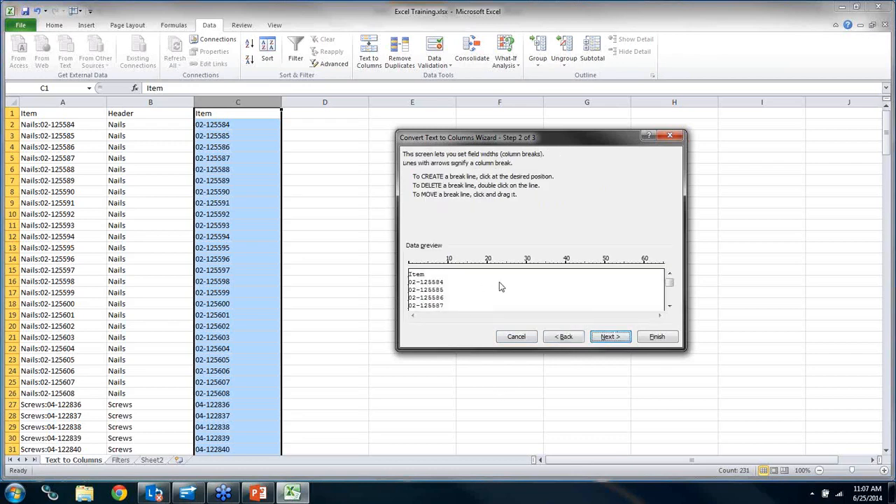
click(419, 269)
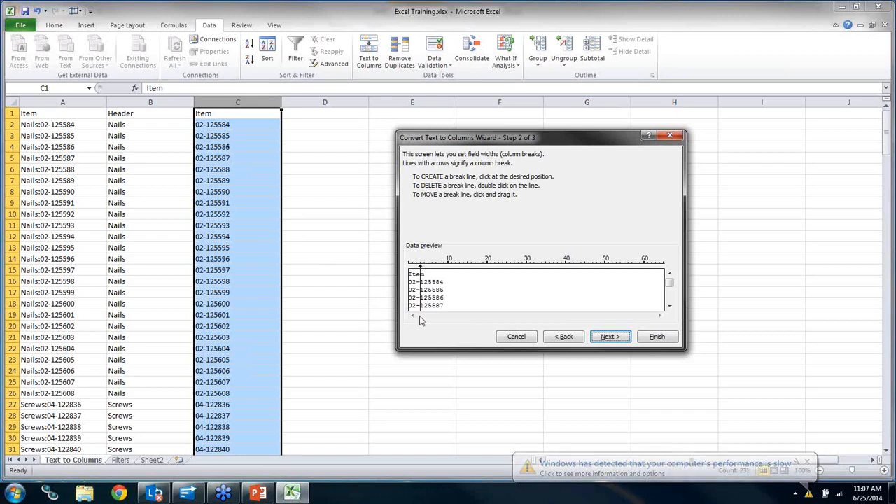
click(611, 337)
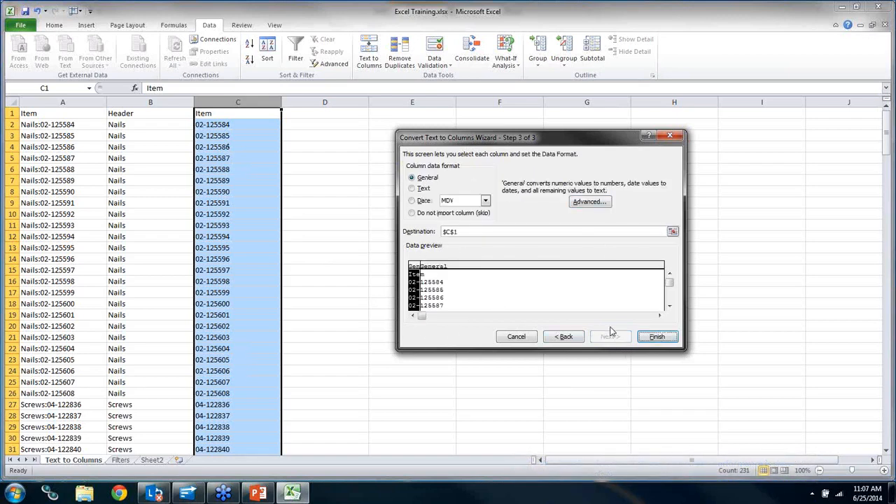
click(656, 337)
click(308, 245)
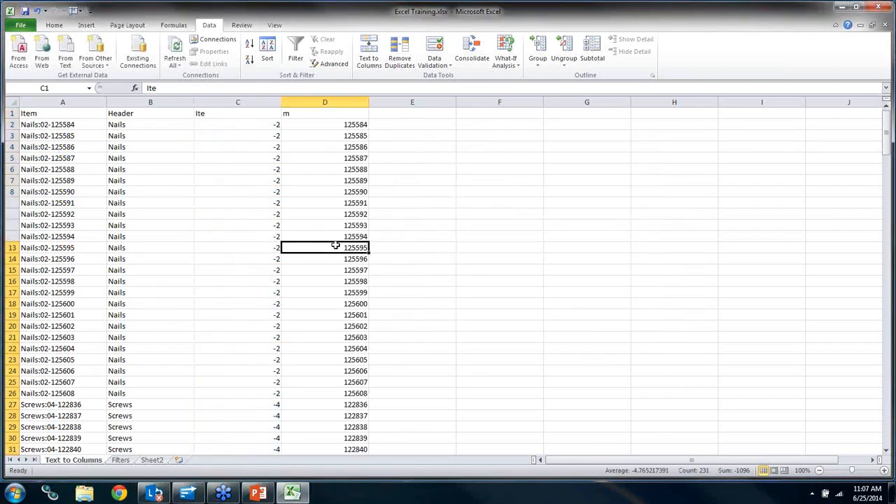
- Enter the headings Header2 in cell C1 and Item in cell D1 above the split data
click(254, 113)
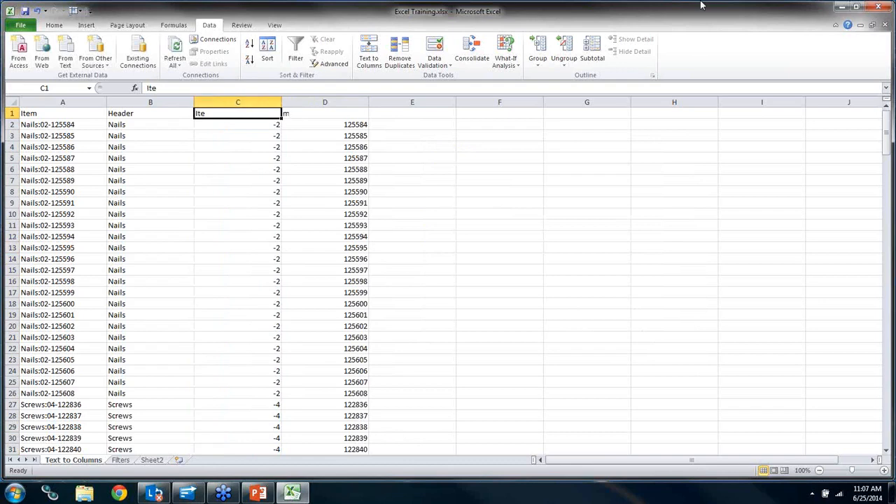
text(Header2)
key(Tab)
text(Ite)
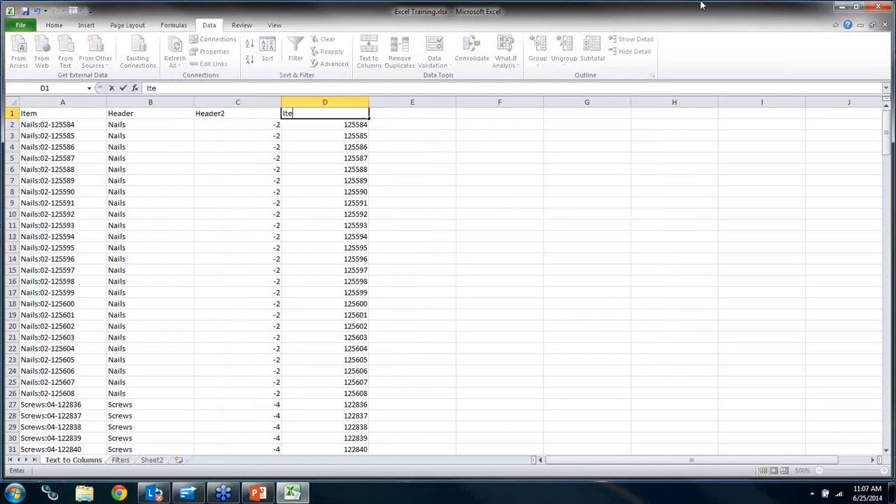
click(476, 282)
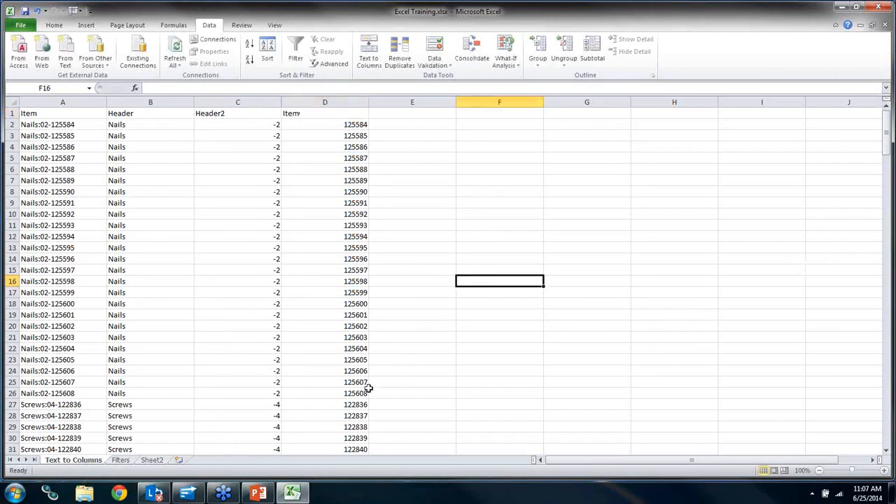
- Examine the split column headings and check the item list for Nails and Screws codes that are repeated or out of order
click(322, 134)
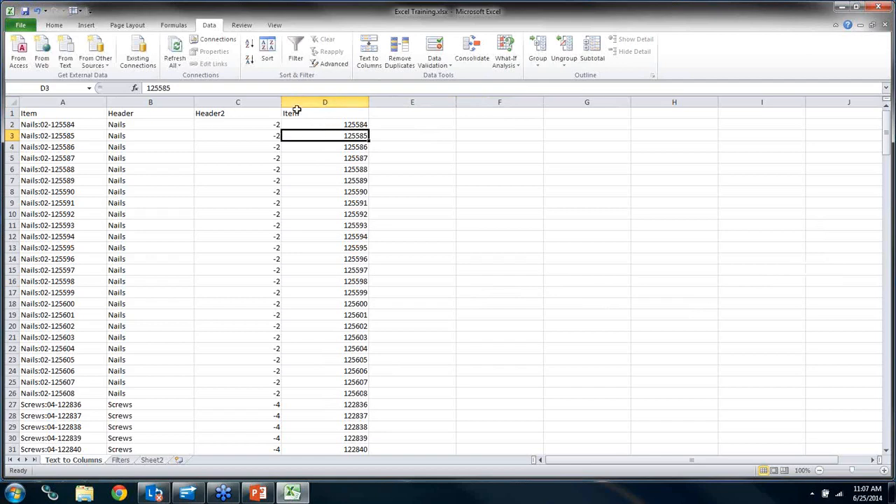
click(160, 113)
click(224, 113)
click(306, 114)
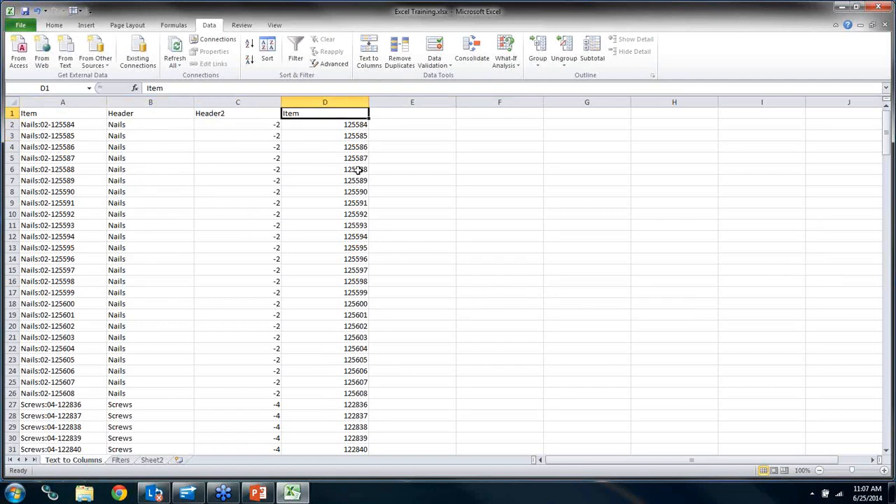
click(124, 113)
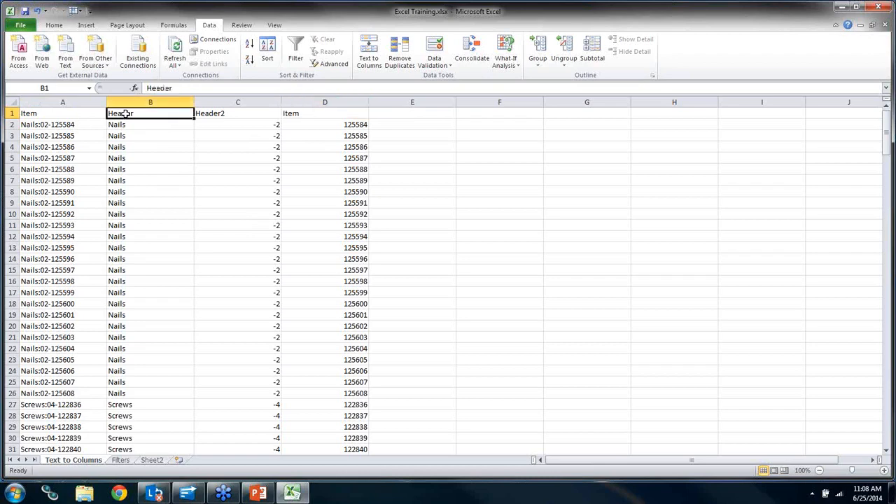
click(202, 114)
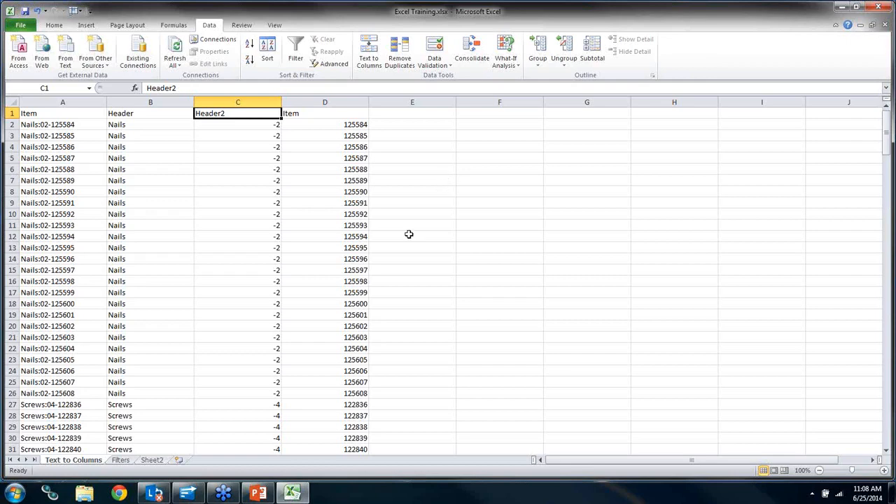
scroll(416, 324, down, 20)
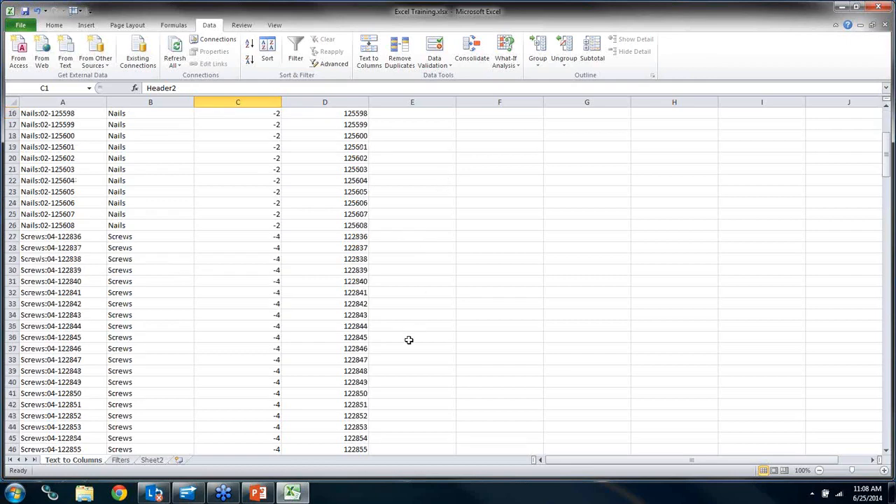
scroll(408, 346, down, 10)
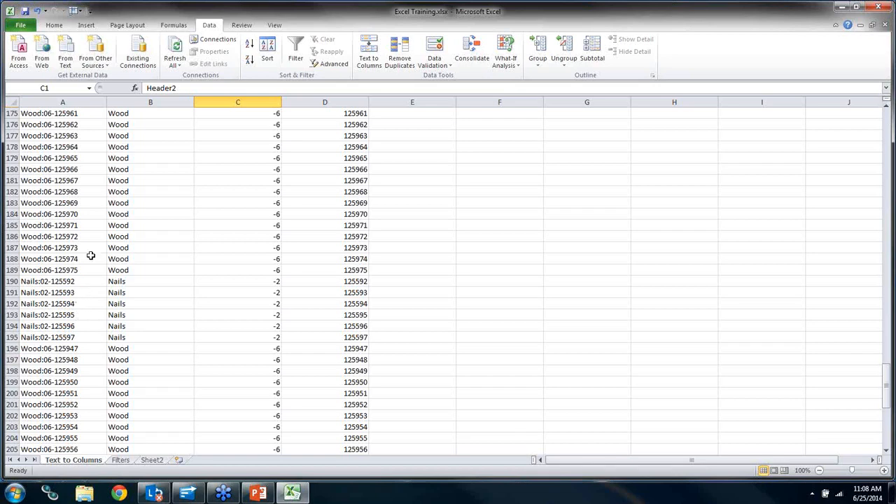
drag(60, 284, 62, 337)
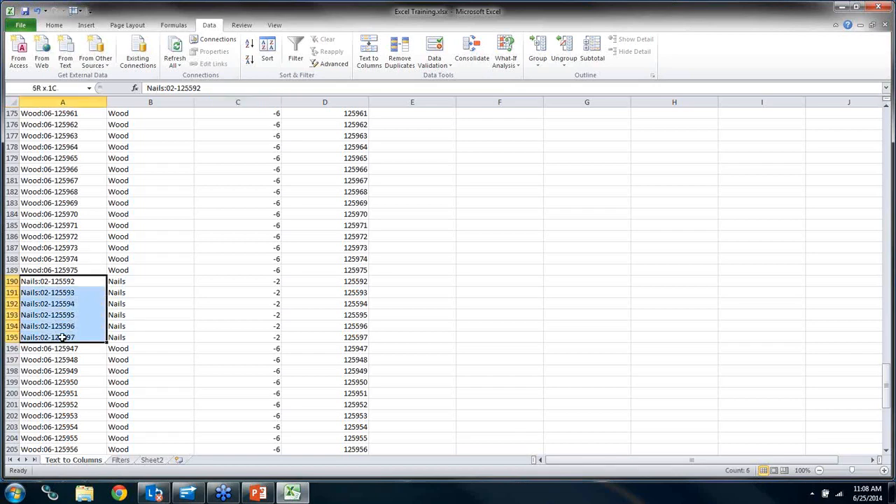
scroll(66, 340, down, 6)
drag(34, 381, 38, 428)
scroll(56, 354, up, 20)
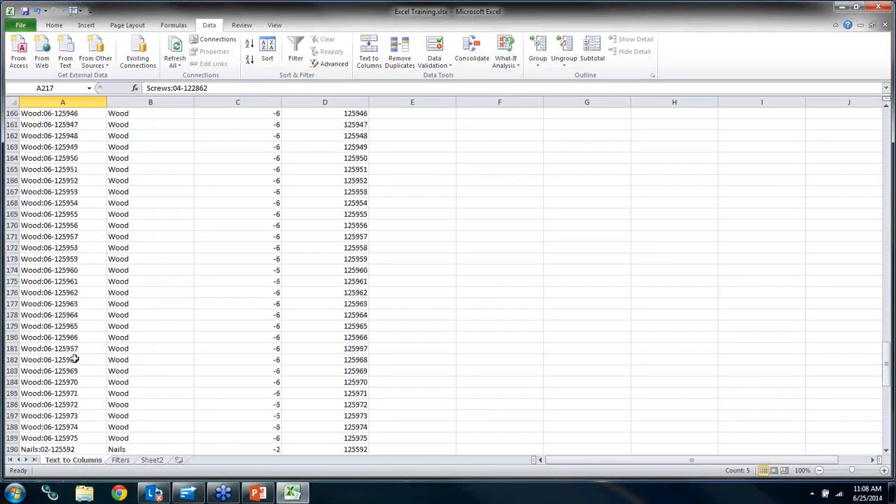
scroll(94, 350, up, 20)
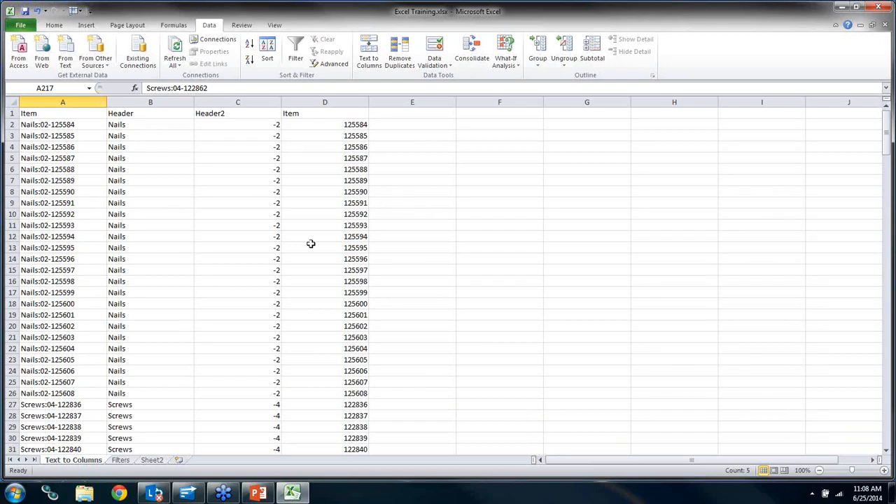
- Sort the whole sheet by the first Item column from A to Z with headers, and check the sorted rows for duplicates
click(11, 102)
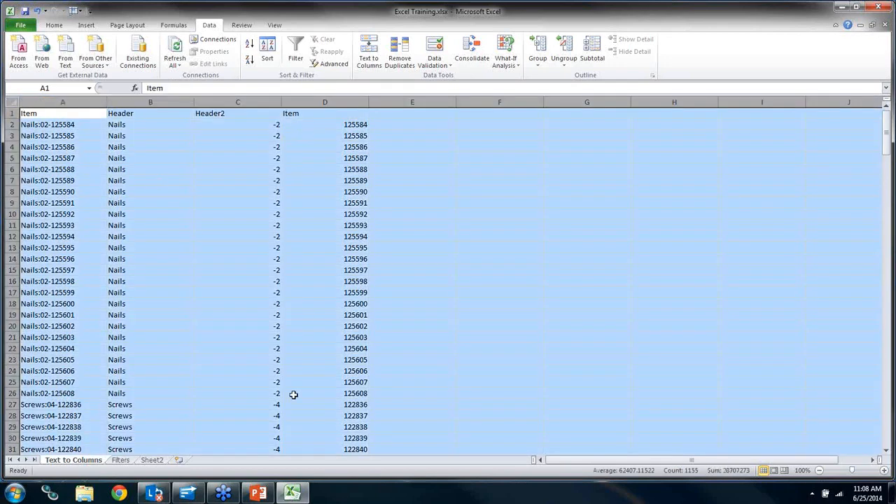
click(268, 60)
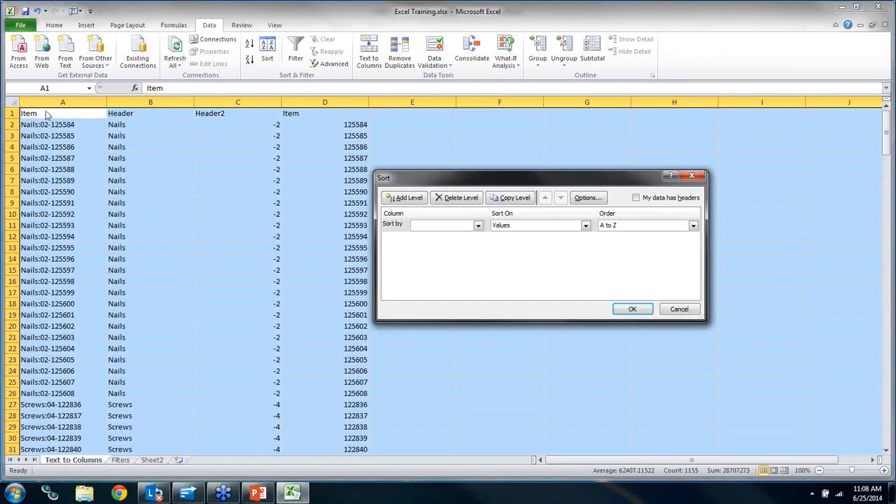
click(478, 225)
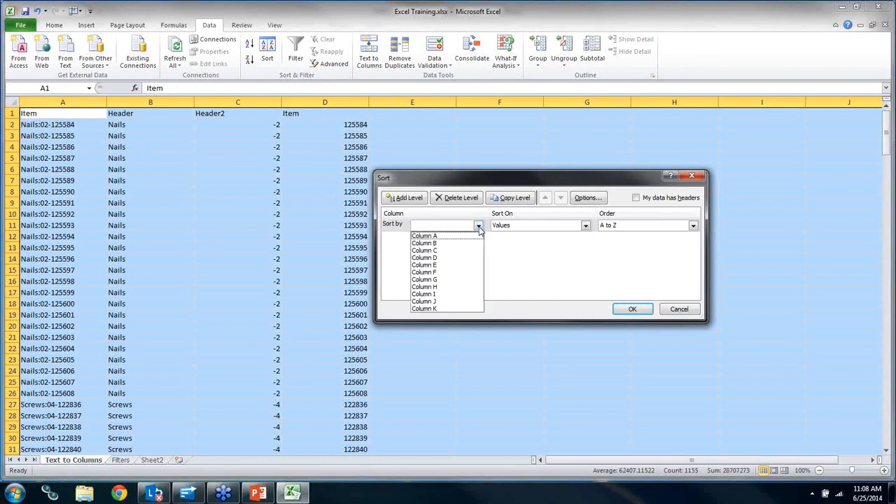
click(664, 200)
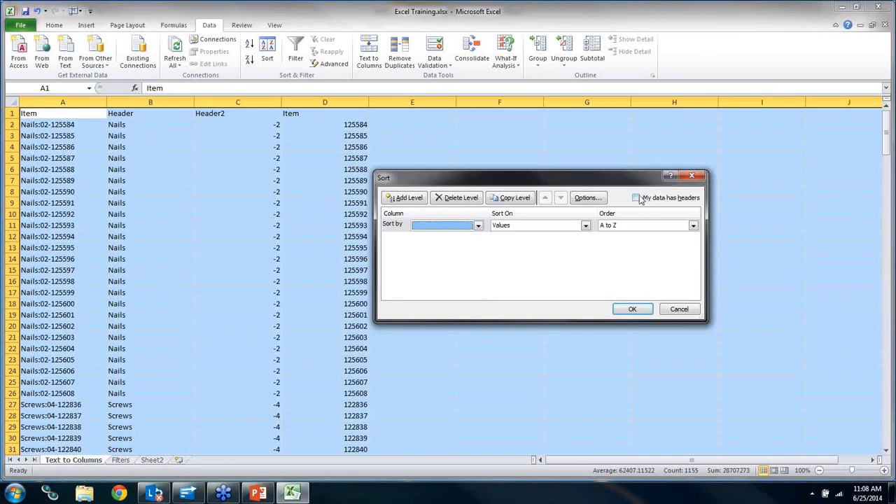
click(635, 198)
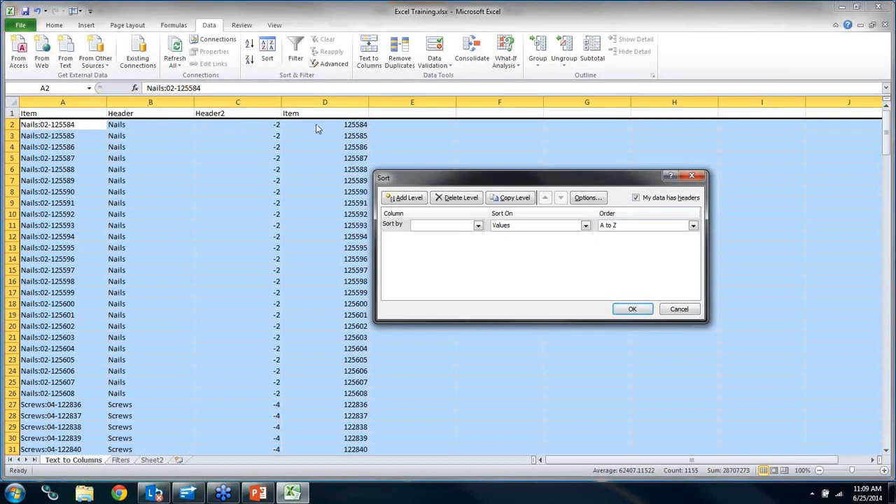
click(478, 226)
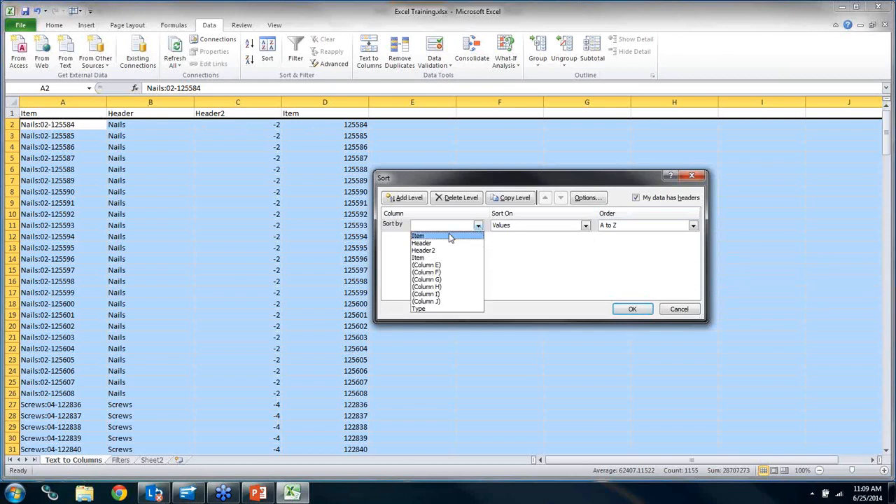
click(449, 236)
click(632, 309)
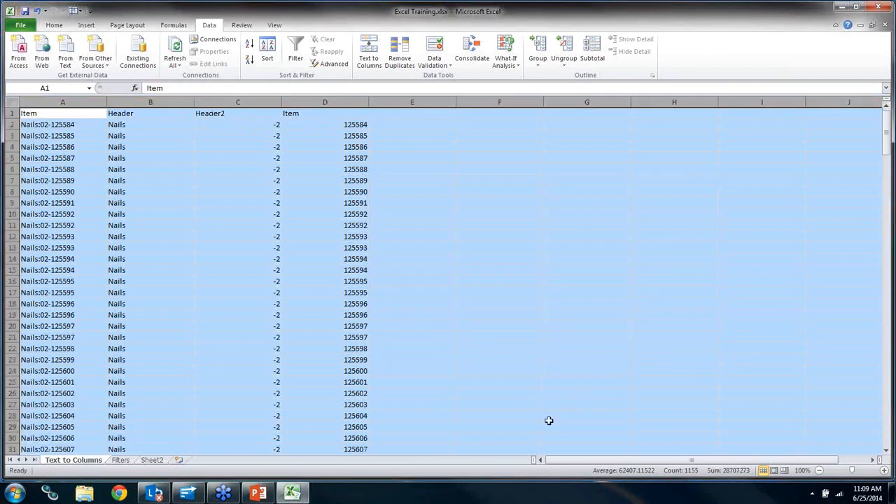
click(91, 205)
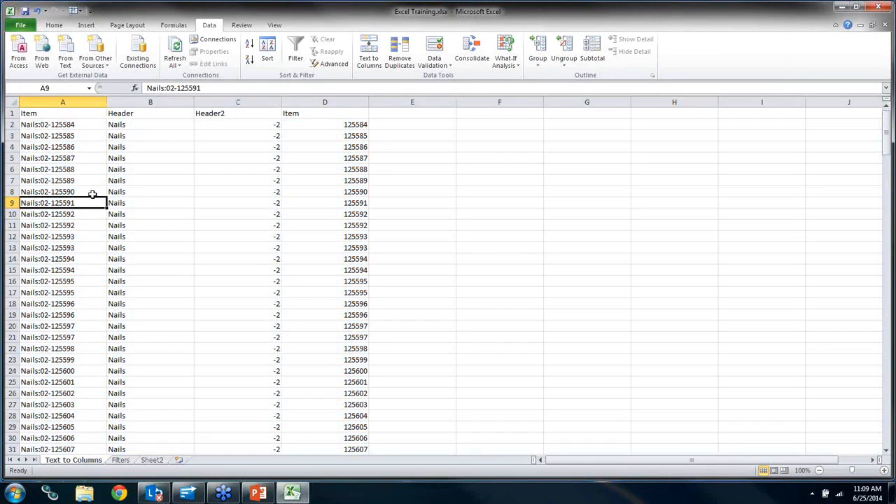
drag(12, 213, 12, 248)
drag(12, 281, 12, 282)
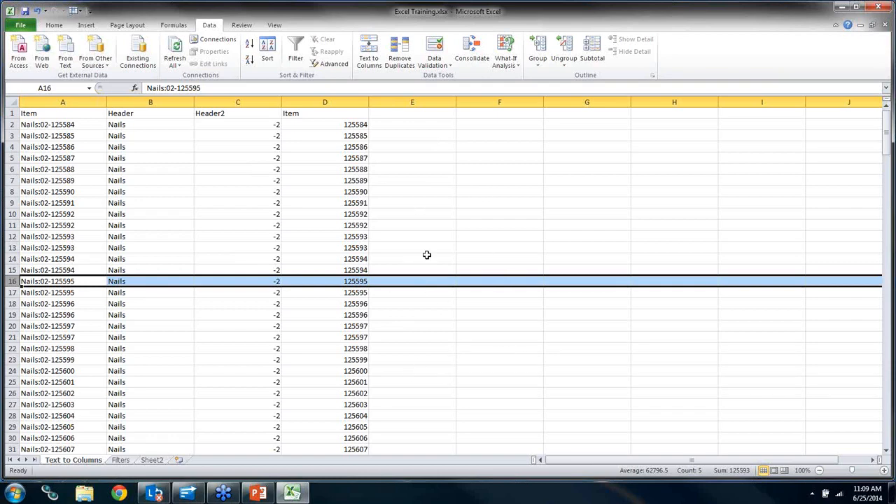
- Change the heading in cell A1 to Original Items
click(435, 126)
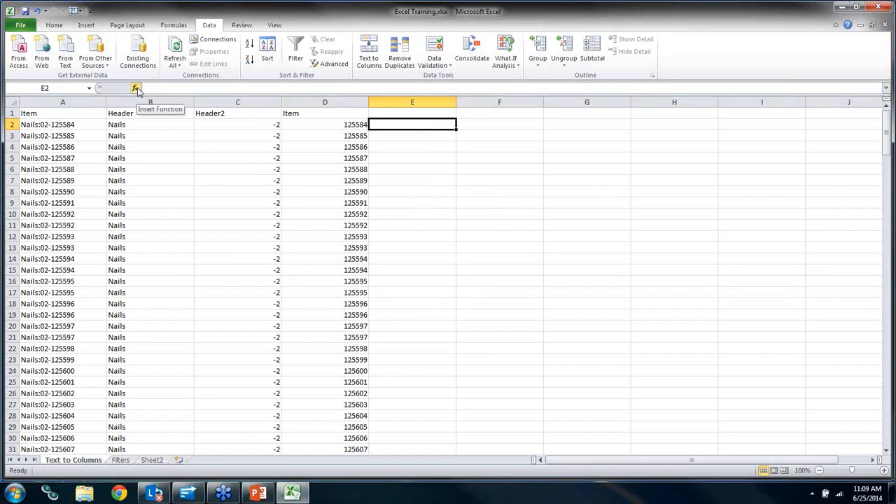
click(434, 114)
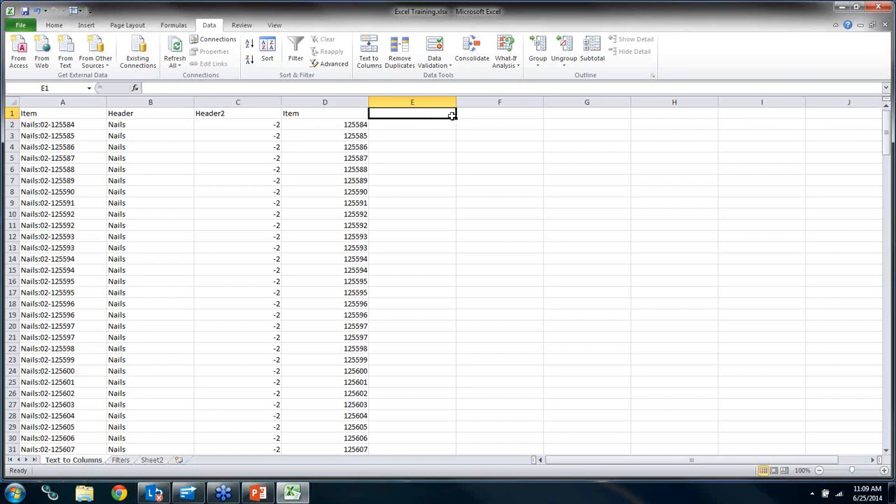
click(46, 115)
text(Original Items)
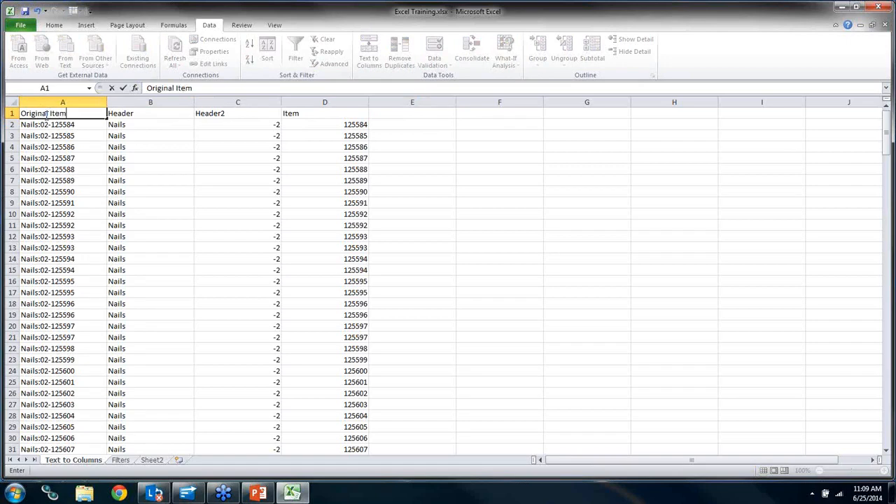
click(446, 114)
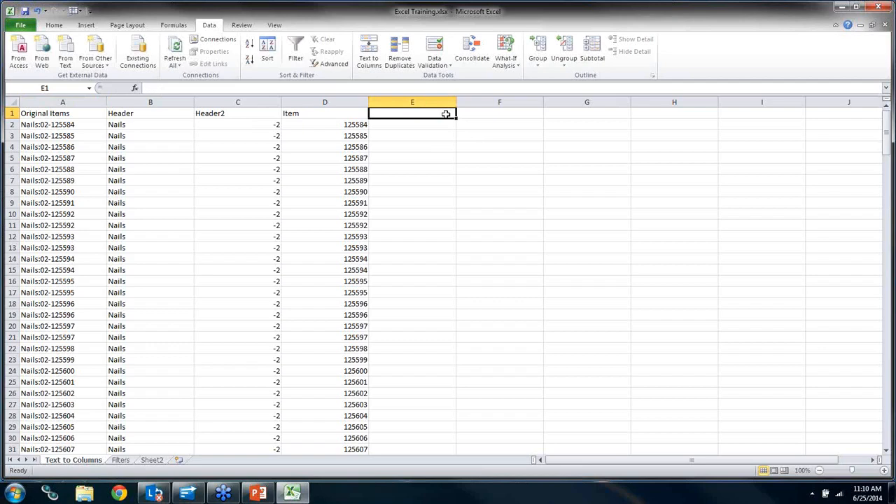
- Enter the heading Extract Dups in cell E1
text(Extract)
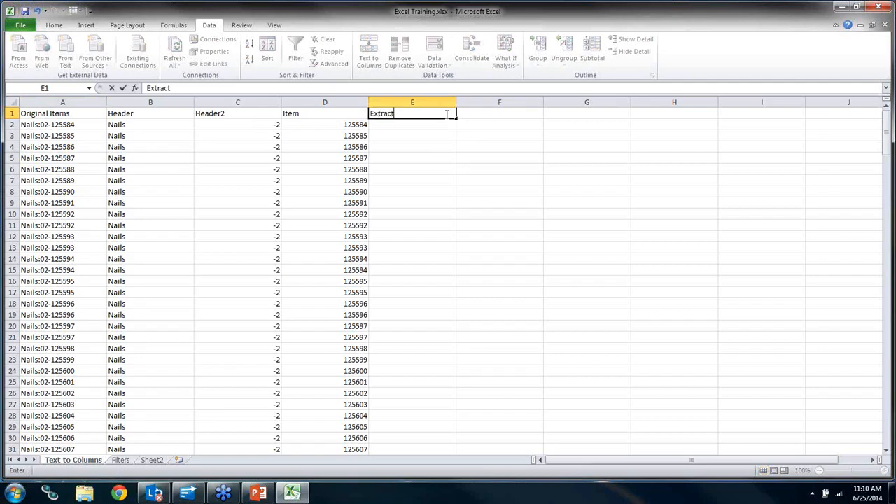
text( Dups)
click(434, 169)
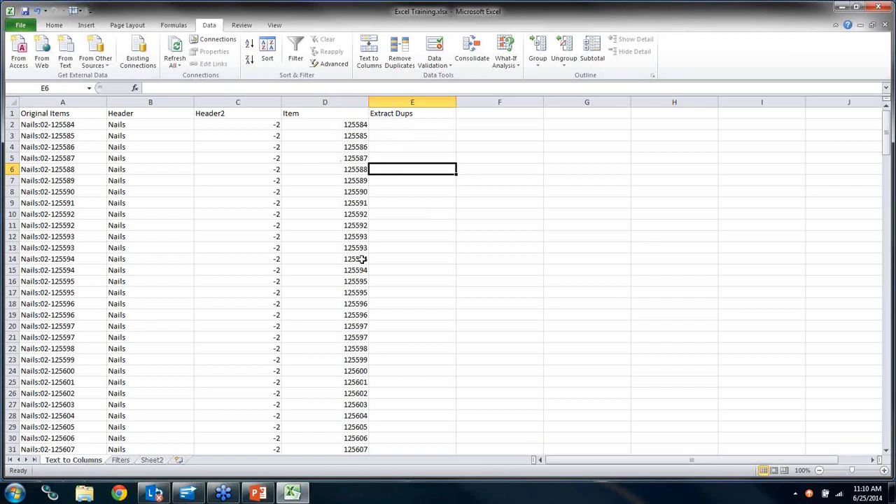
- Compare the repeated numbers in the Item column and single out rows 10, 12 and 14 as examples
drag(362, 215, 360, 226)
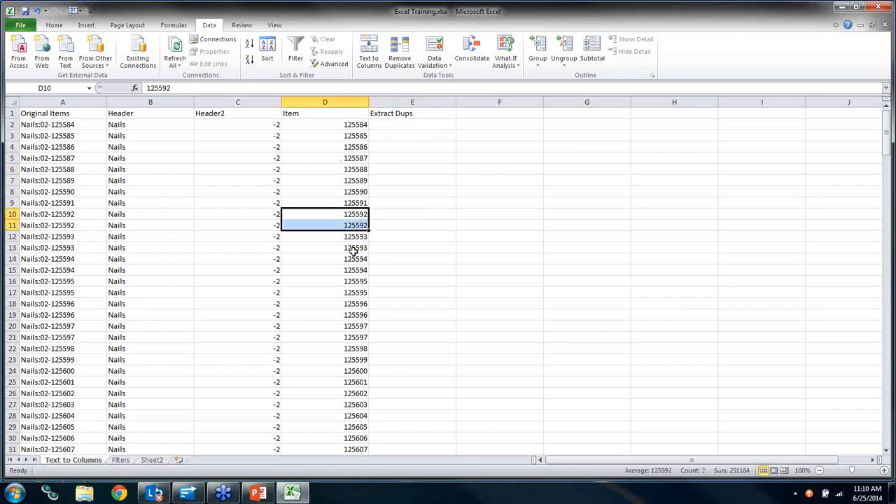
click(12, 214)
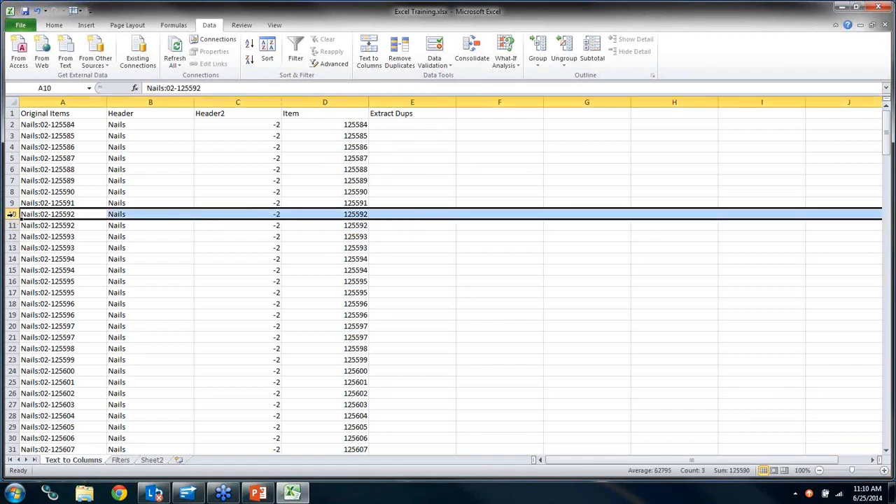
ctrl+click(12, 237)
ctrl+click(12, 258)
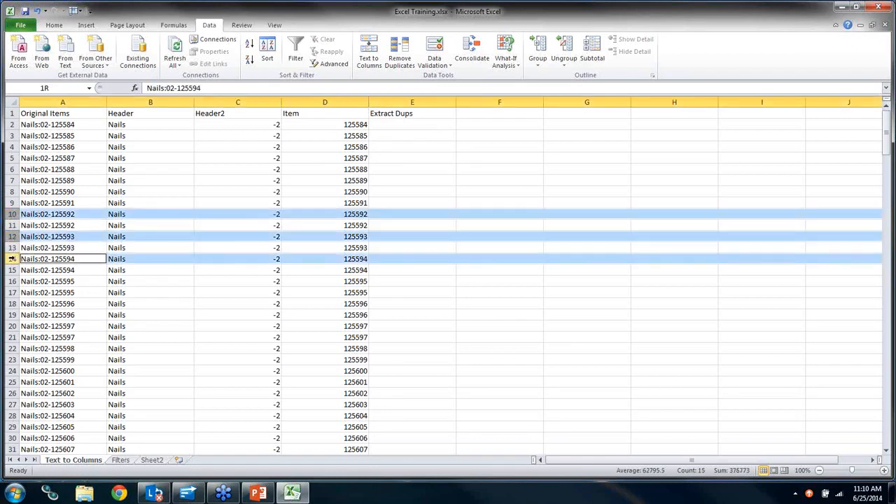
click(493, 323)
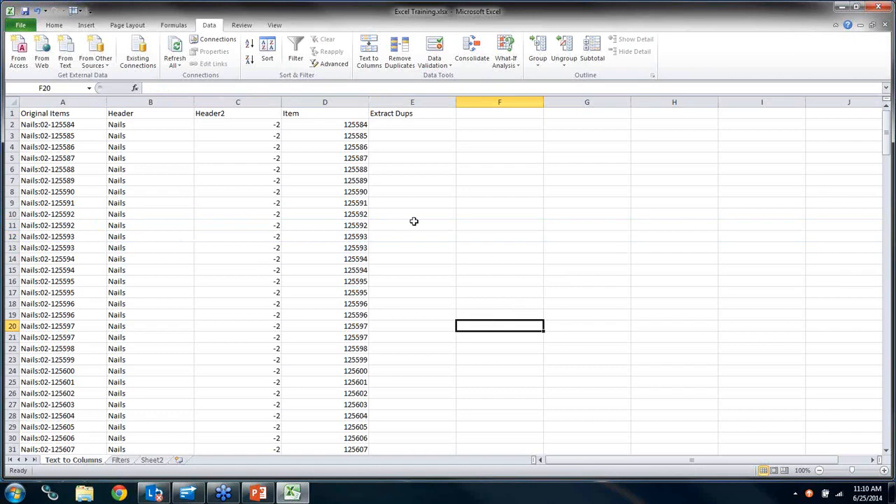
click(413, 138)
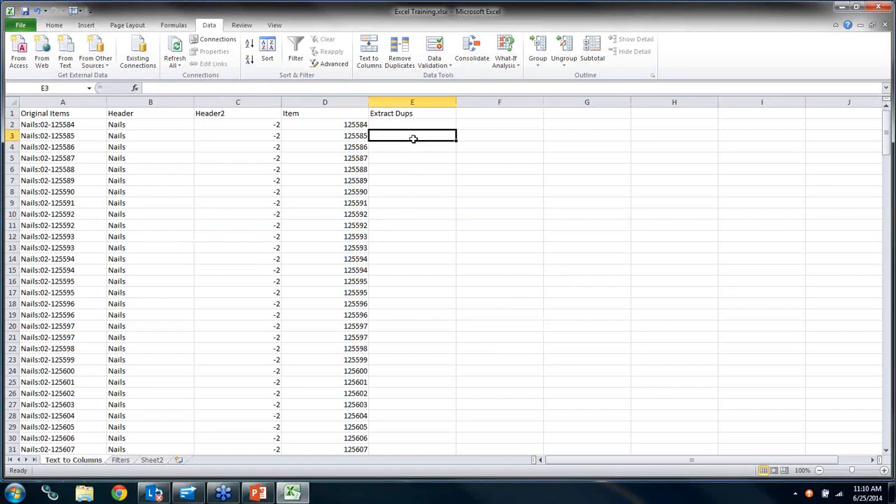
text(=if)
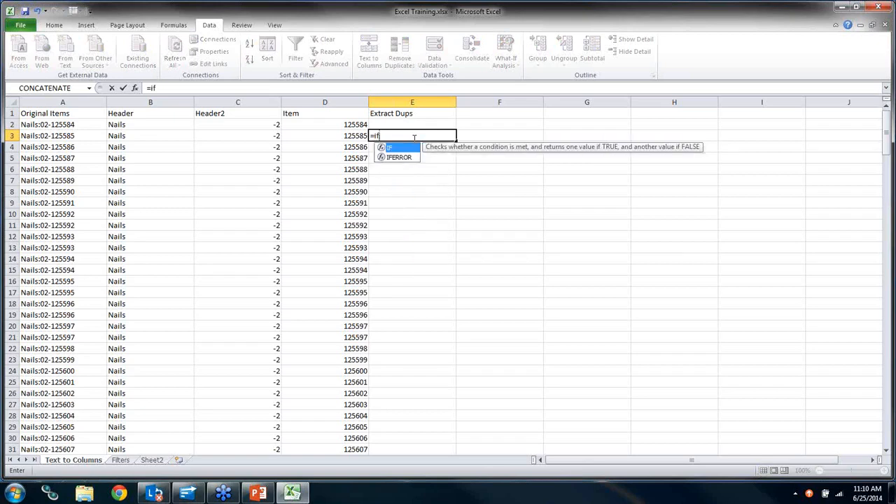
text(()
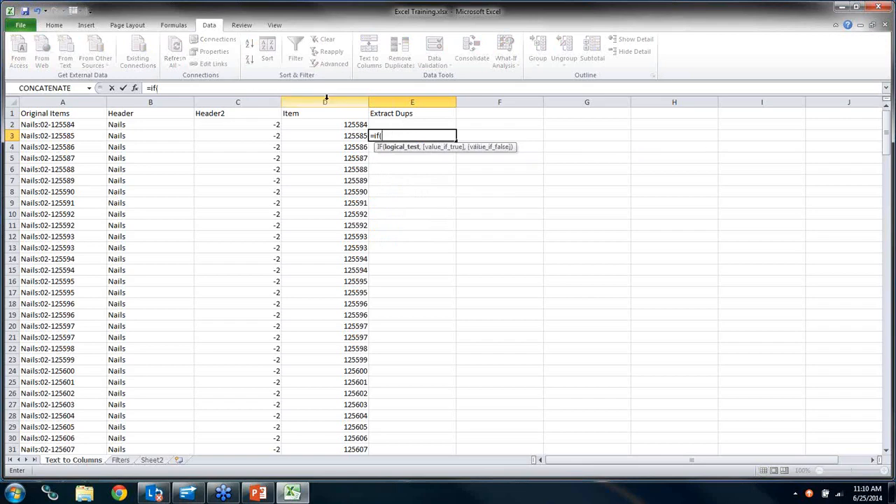
click(136, 88)
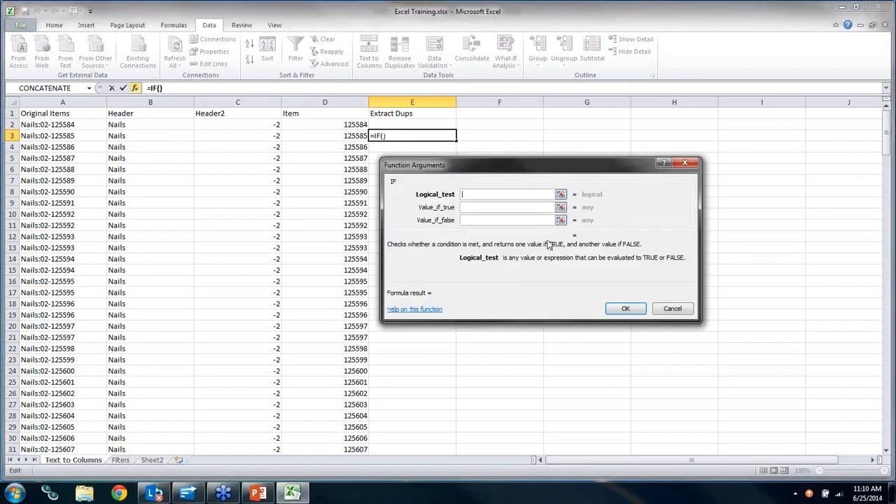
click(670, 310)
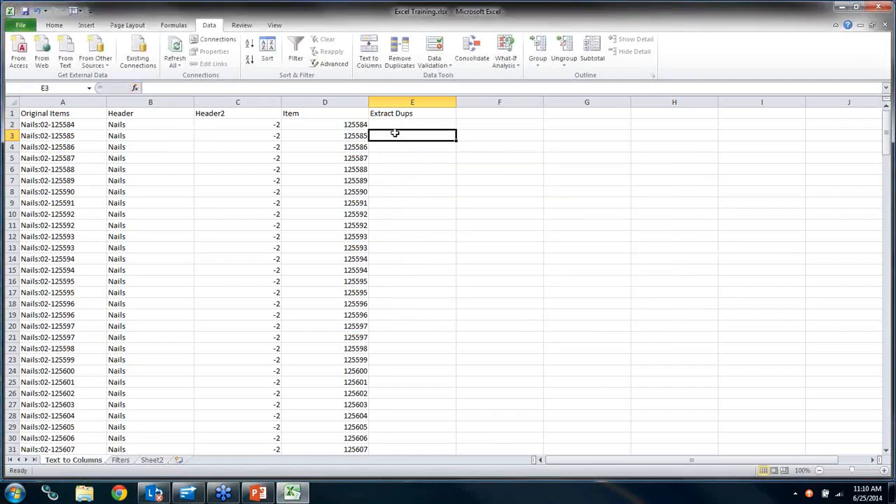
- Enter the formula =IF(D3=D2,"XXX","") in cell E3 to flag an item number that matches the one above it
text(=if()
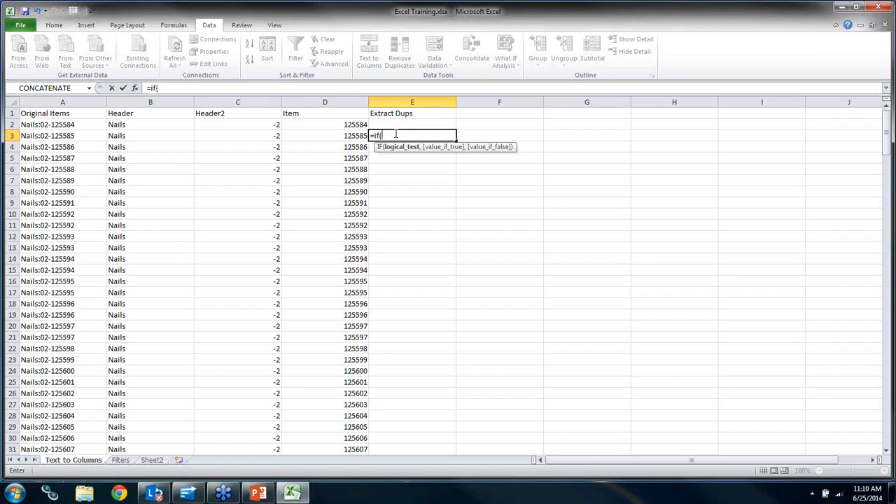
click(353, 136)
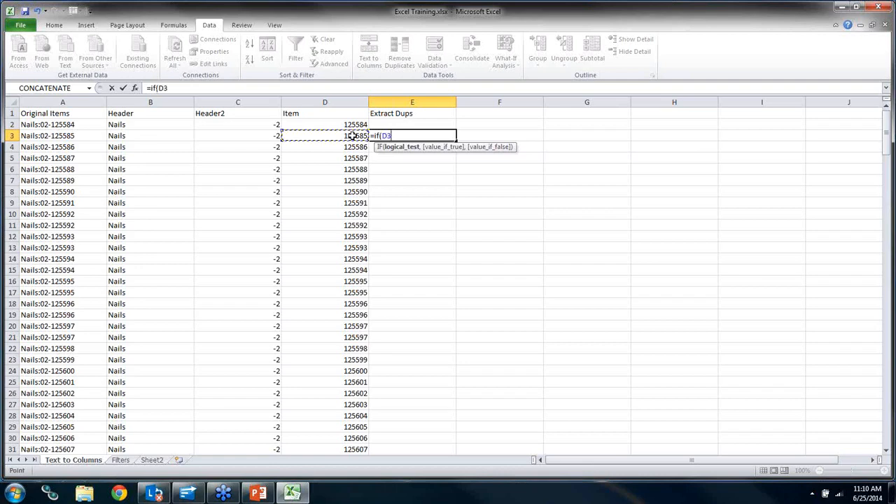
text(=)
click(348, 125)
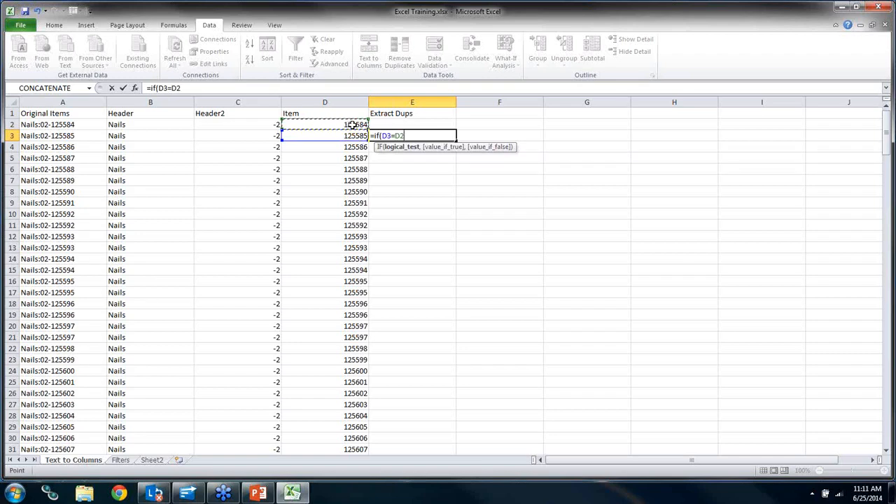
text(,)
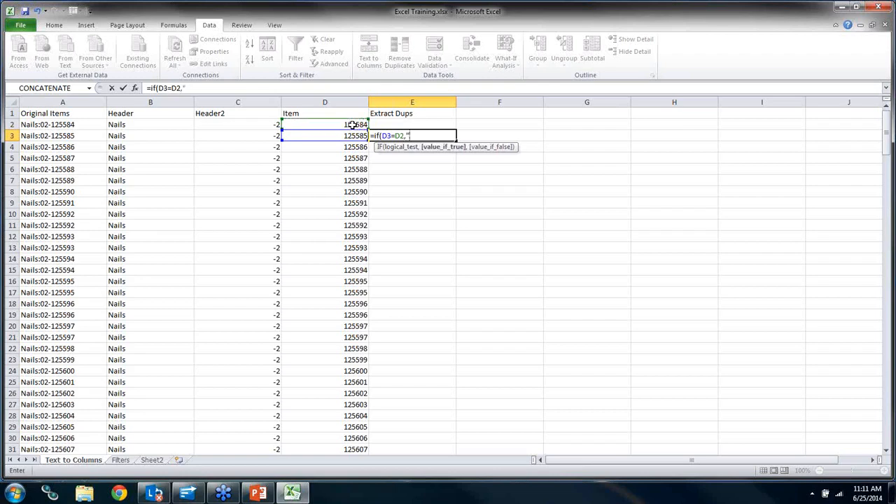
text("XXX)
text(,)
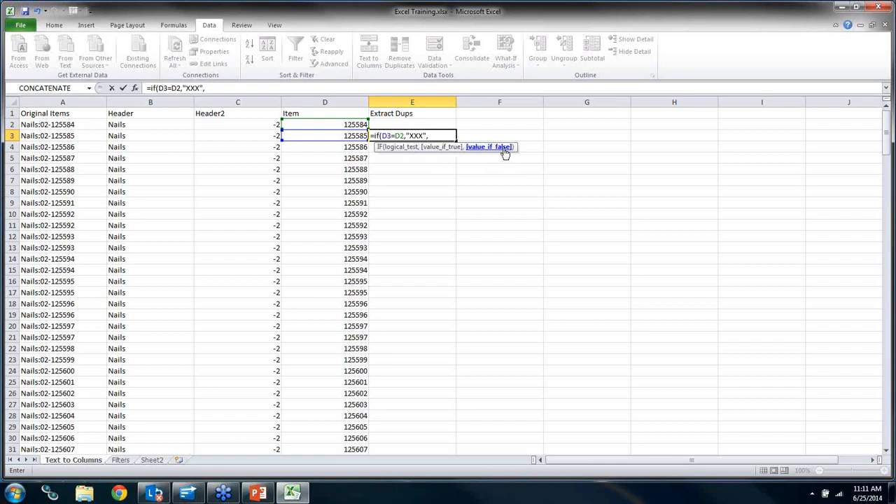
text("")
key(BackSpace)
text(CC)
key(BackSpace)
key(BackSpace)
key(BackSpace)
text(")
key(Return)
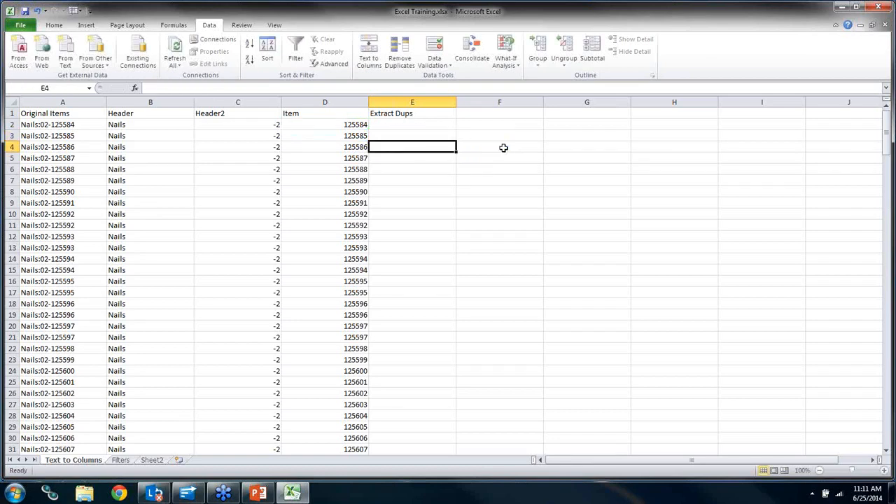
- Review the complete IF formula stored in cell E3 and leave it as entered
click(429, 132)
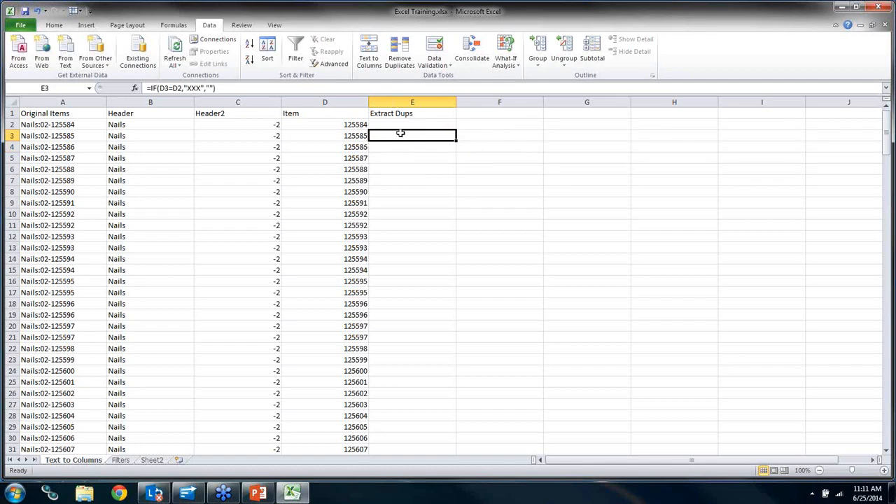
drag(217, 88, 128, 90)
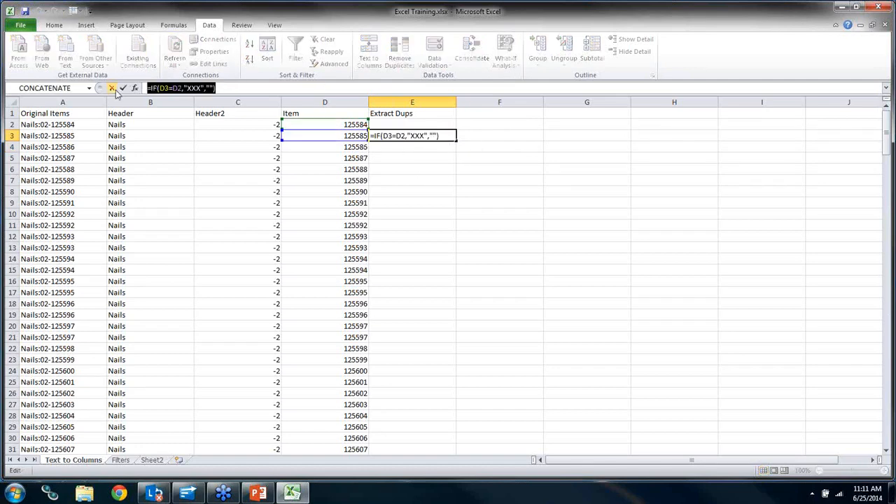
key(Return)
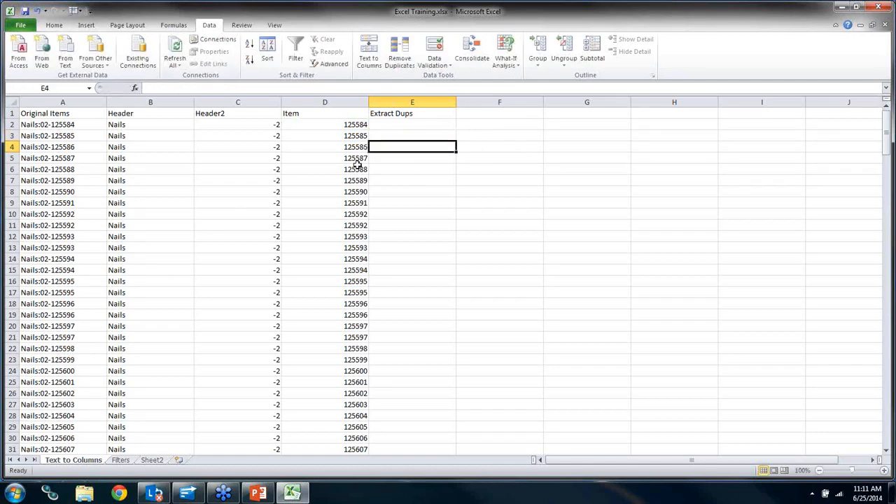
click(416, 132)
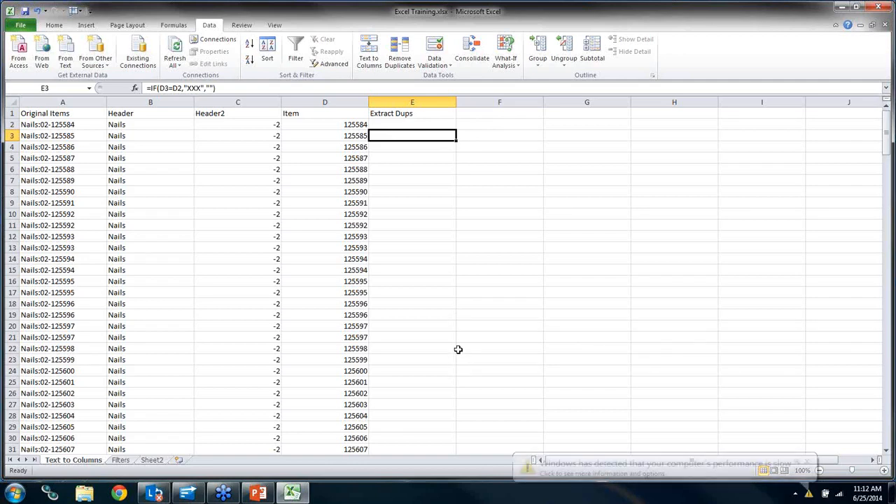
key(ctrl+c)
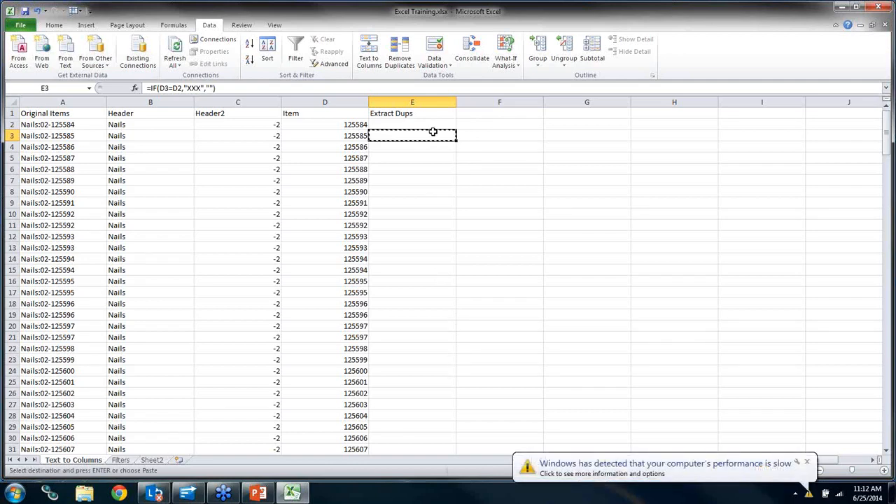
drag(429, 147, 448, 375)
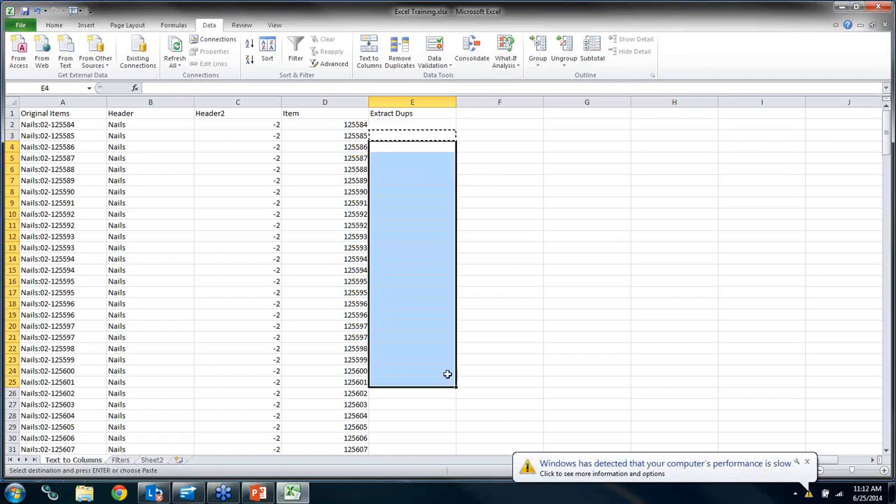
click(513, 234)
click(446, 177)
click(446, 149)
click(492, 114)
double_click(486, 156)
- Fill the IF formula from cell E3 down the Extract Dups column to the end of the data
click(441, 137)
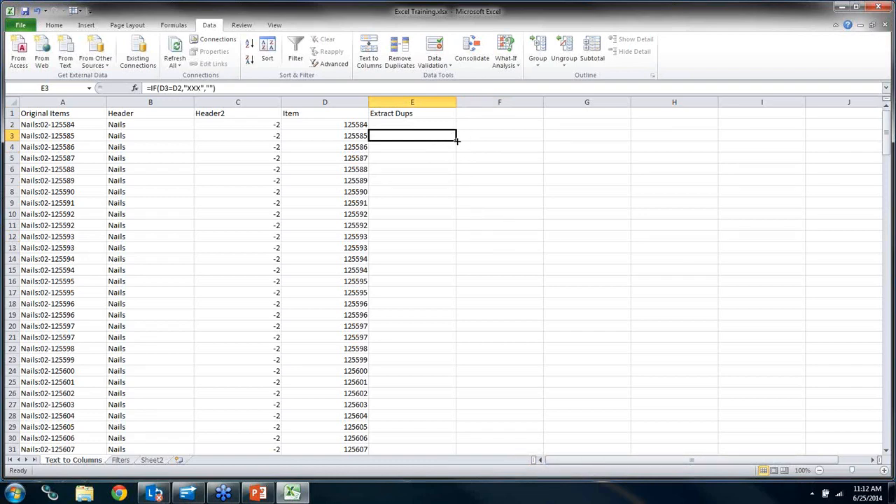
double_click(456, 140)
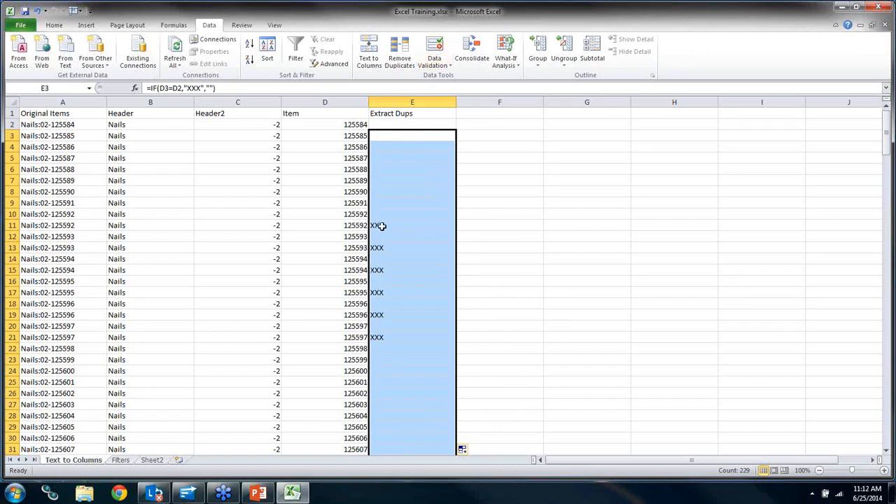
- Check the XXX flags in the Extract Dups column against the item numbers and inspect the formulas behind them
click(380, 225)
click(385, 247)
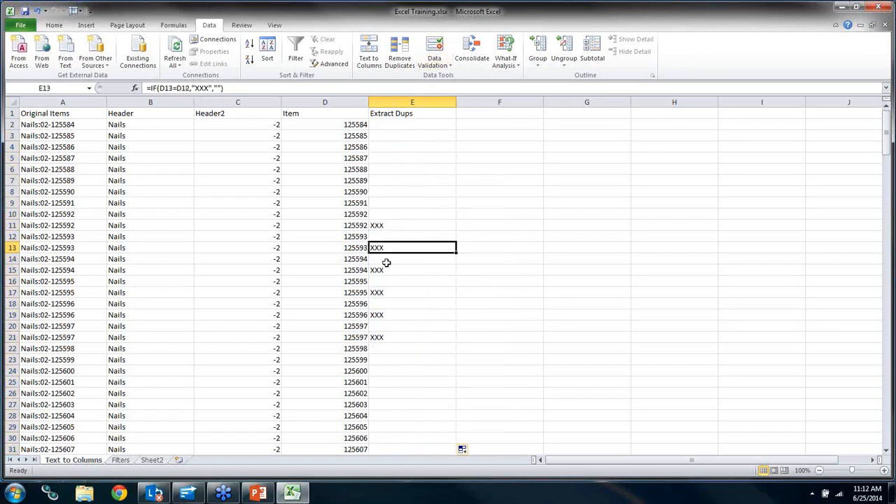
click(386, 269)
click(386, 292)
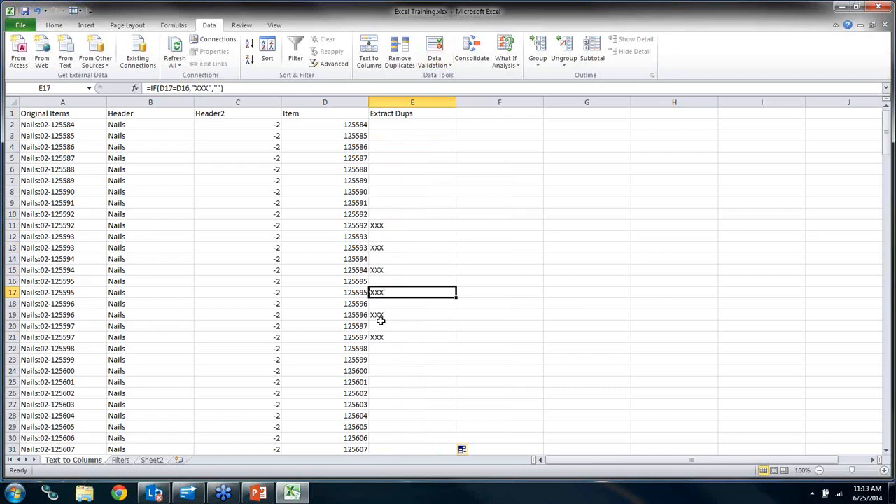
click(382, 315)
click(383, 337)
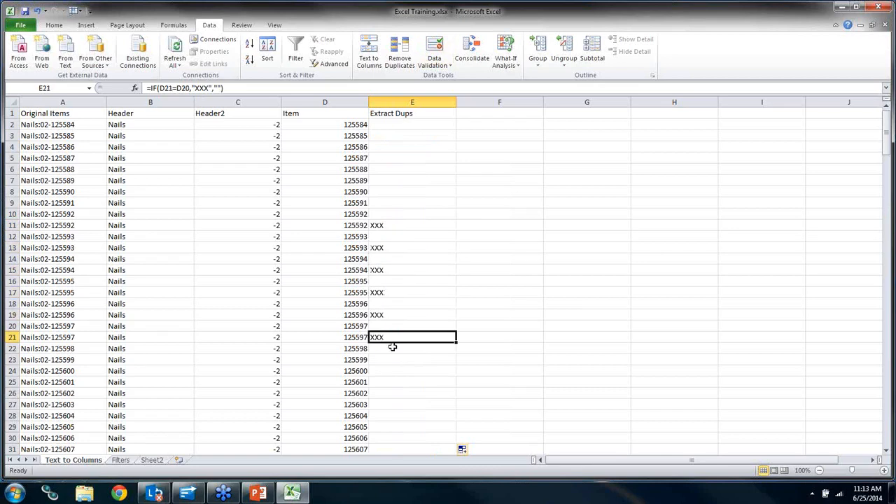
click(390, 101)
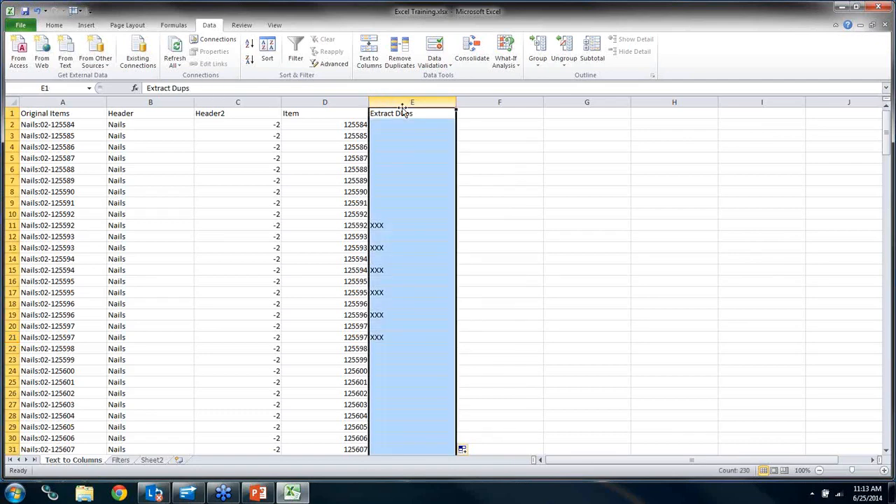
click(406, 177)
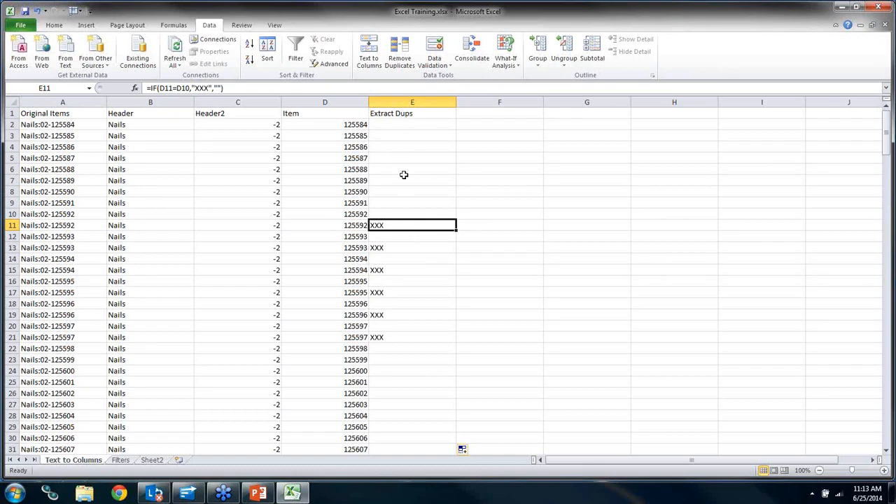
click(404, 172)
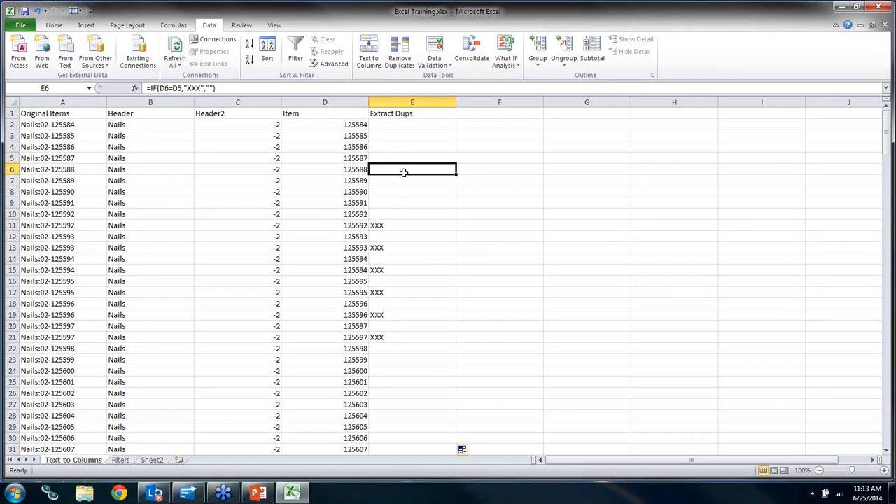
- Copy the Extract Dups column and paste it over itself as values only, replacing the formulas
click(397, 97)
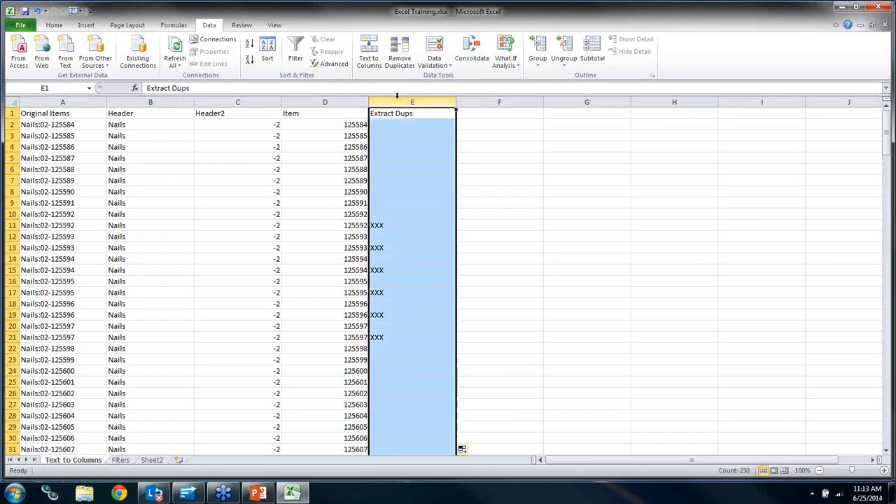
right_click(403, 109)
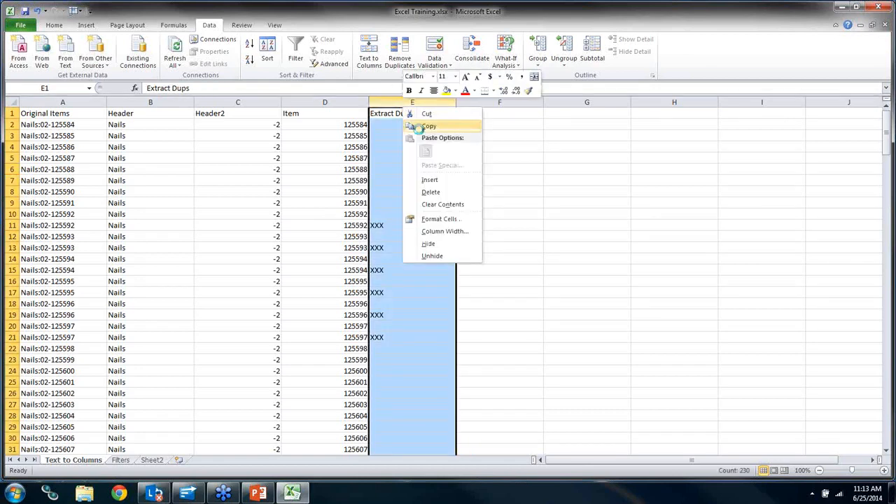
click(426, 126)
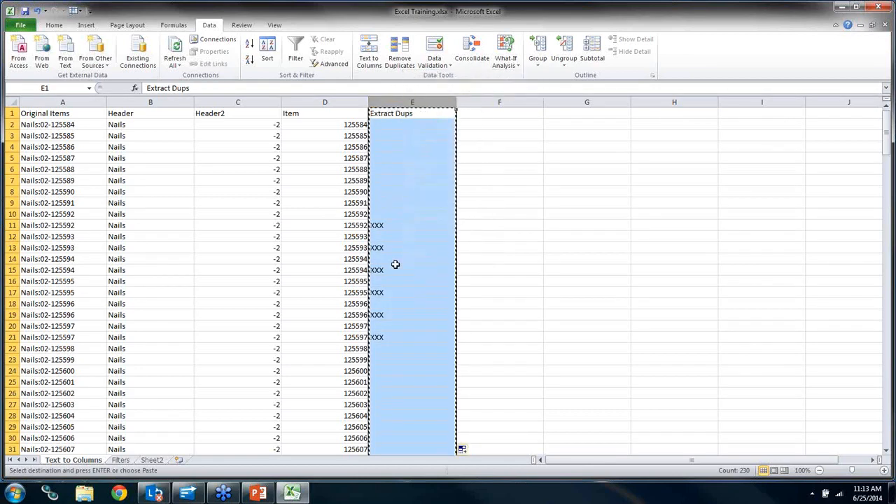
right_click(414, 108)
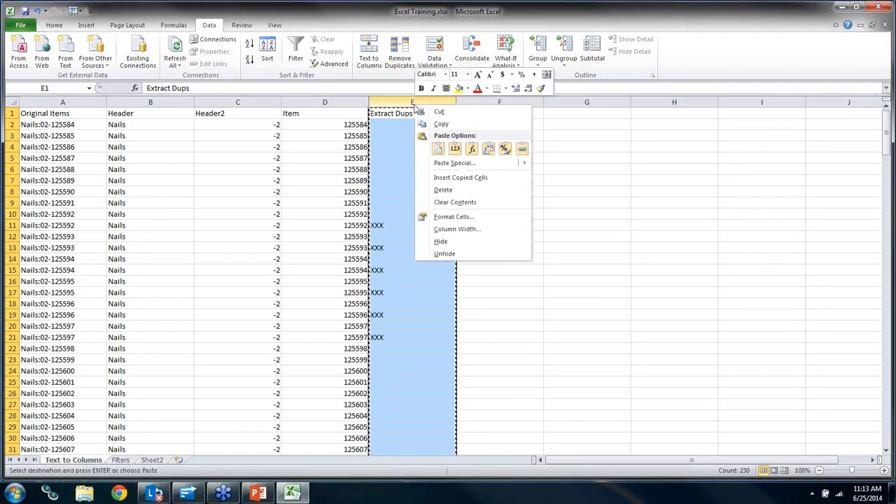
click(455, 154)
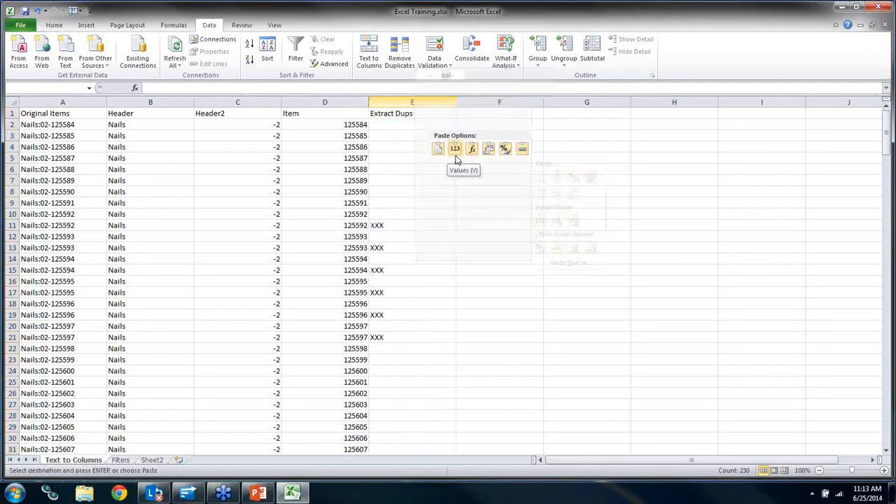
right_click(412, 112)
click(493, 168)
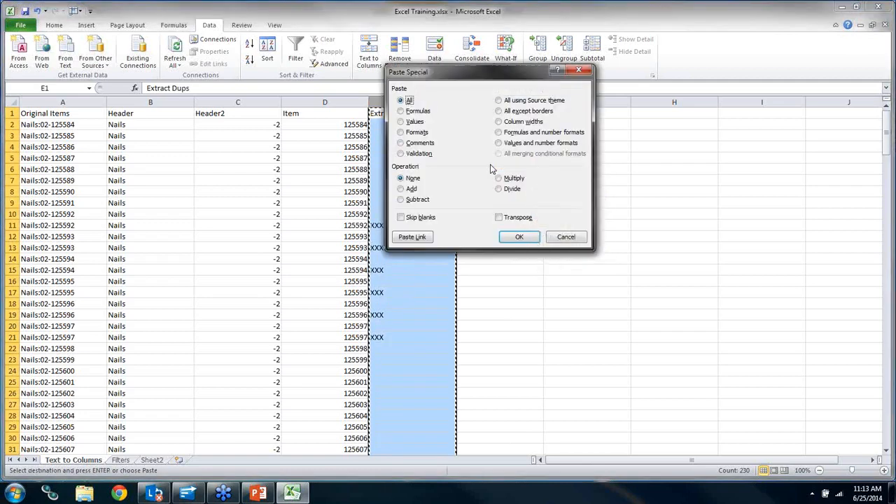
click(411, 124)
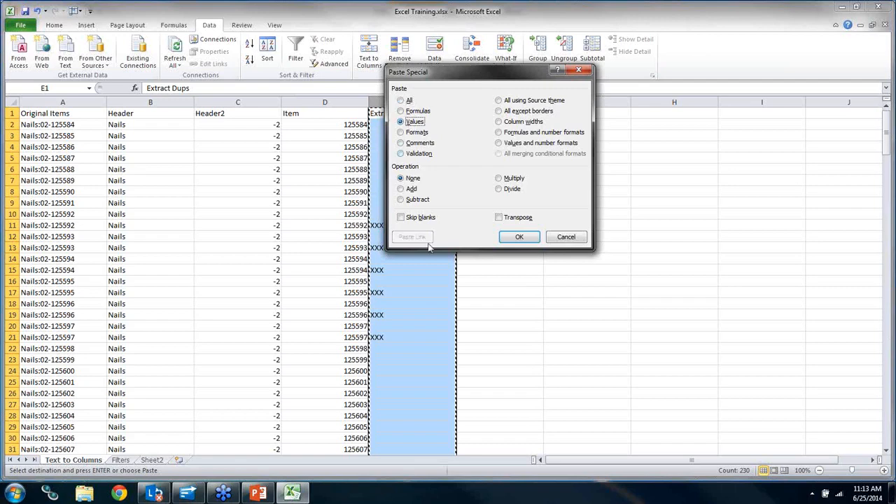
click(519, 237)
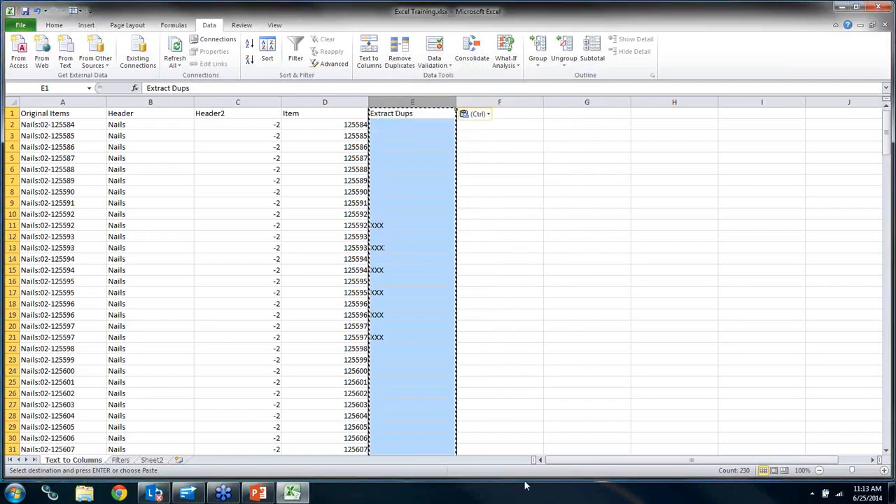
- Check several blank and XXX cells in the Extract Dups column to see whether they still hold formulas
click(427, 168)
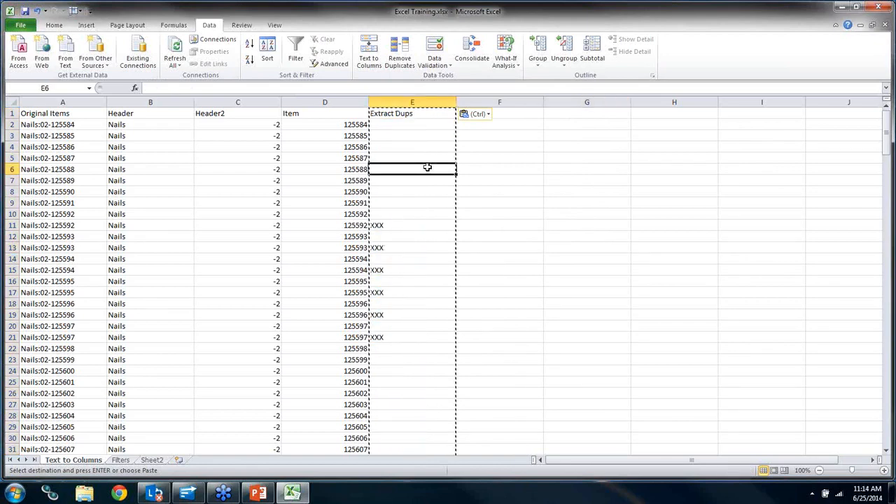
click(430, 157)
click(423, 180)
click(420, 214)
click(413, 259)
click(383, 248)
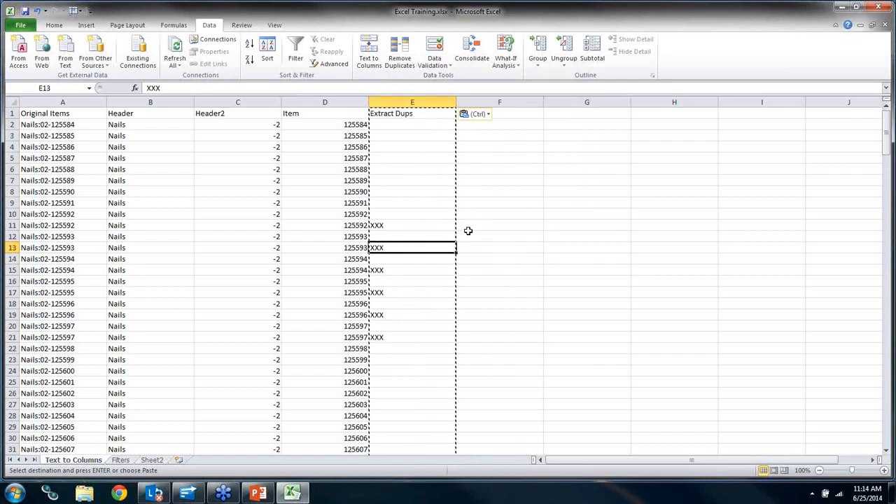
click(520, 228)
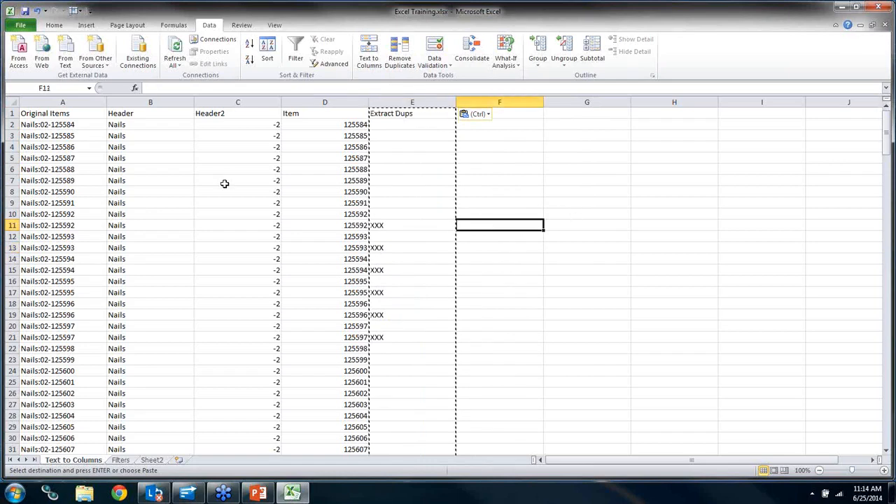
- Sort the whole sheet by the Extract Dups column on values, in Z to A order, with headers
click(18, 102)
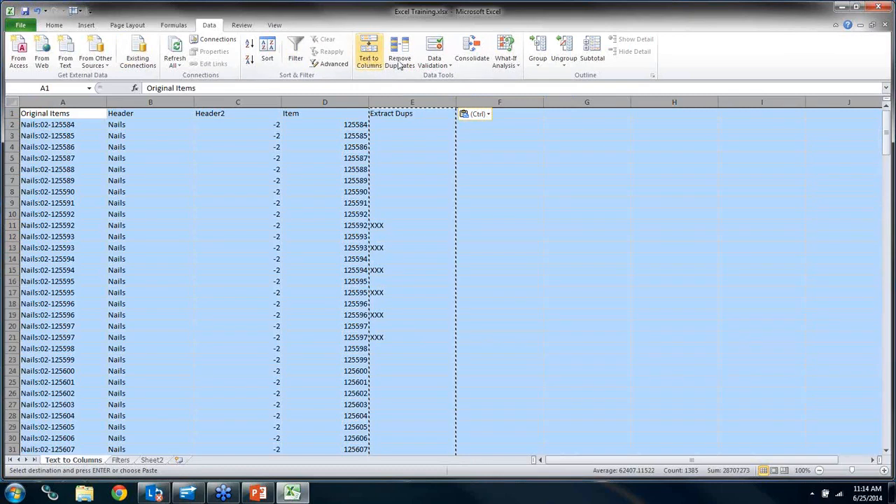
click(267, 56)
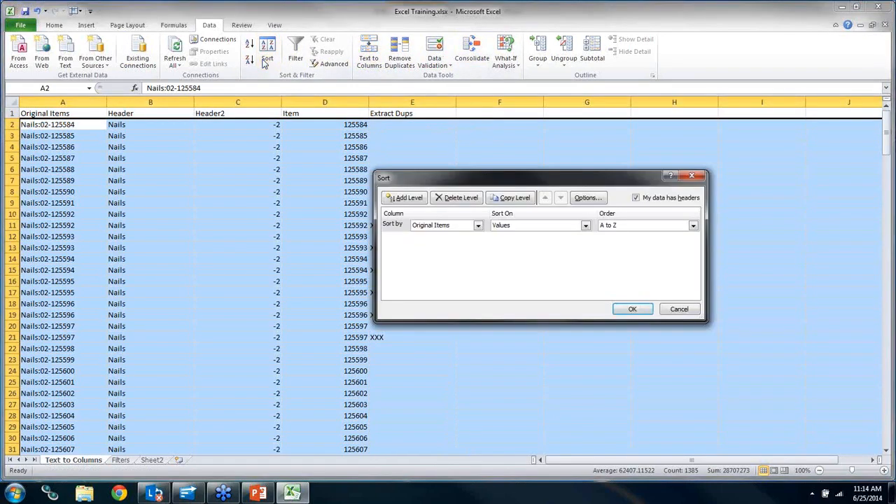
click(477, 224)
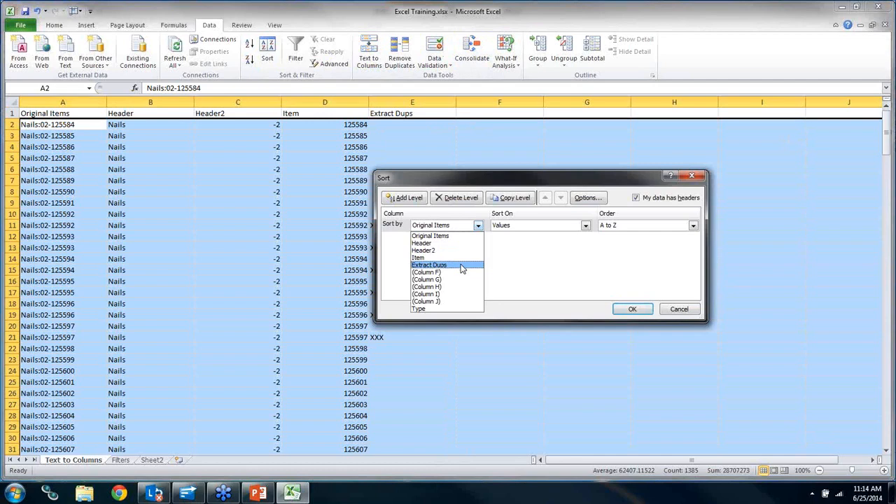
click(461, 266)
click(665, 225)
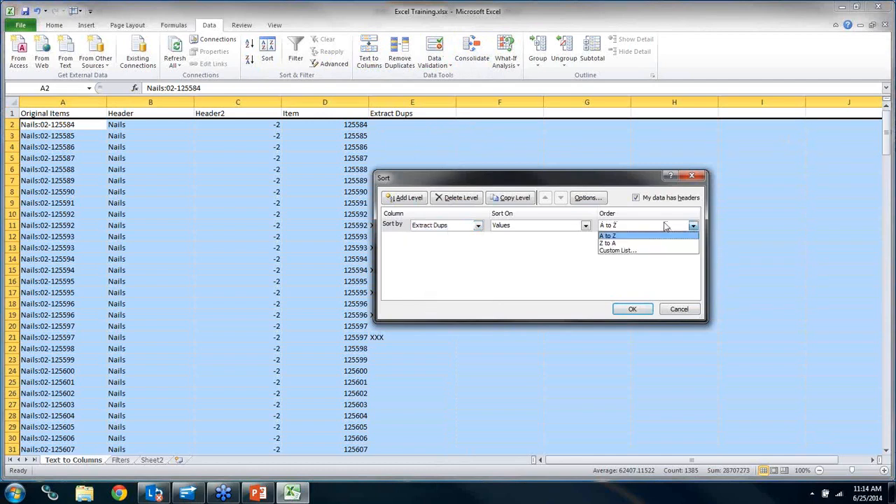
click(656, 246)
click(627, 310)
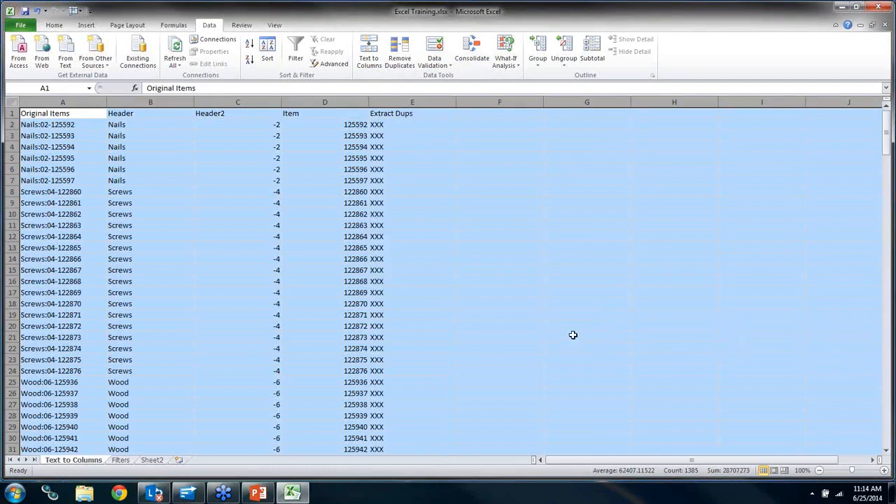
- Delete rows 2 through 43, which are flagged XXX in the Extract Dups column
scroll(406, 210, down, 6)
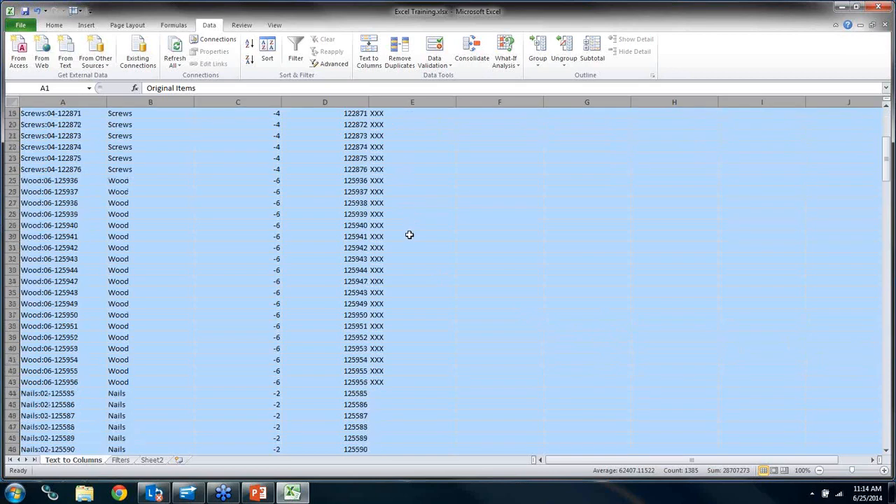
scroll(384, 341, up, 6)
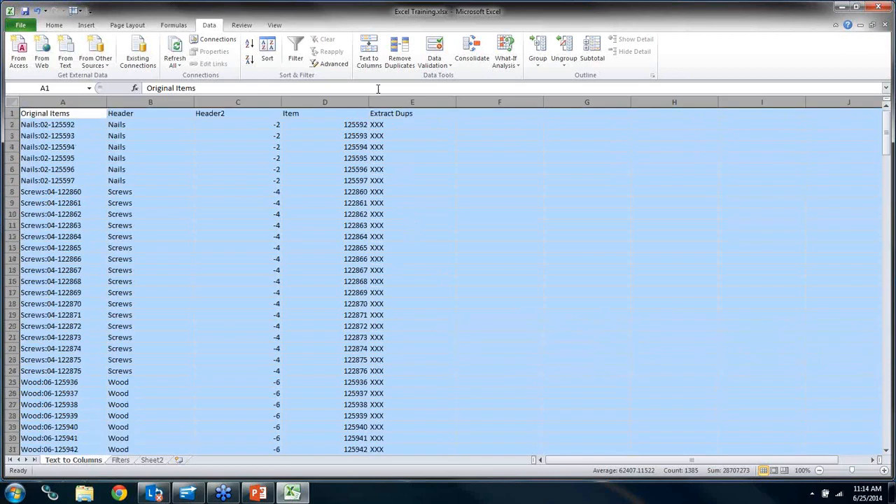
click(6, 123)
scroll(60, 340, down, 9)
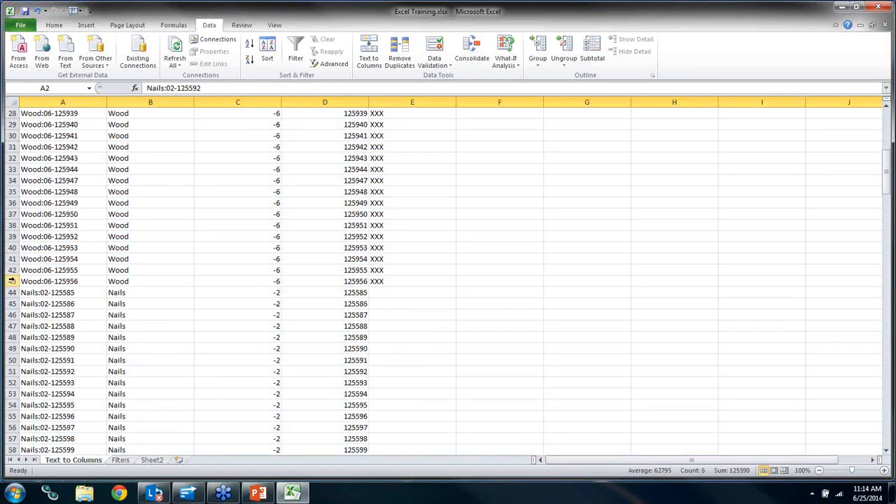
shift+click(12, 281)
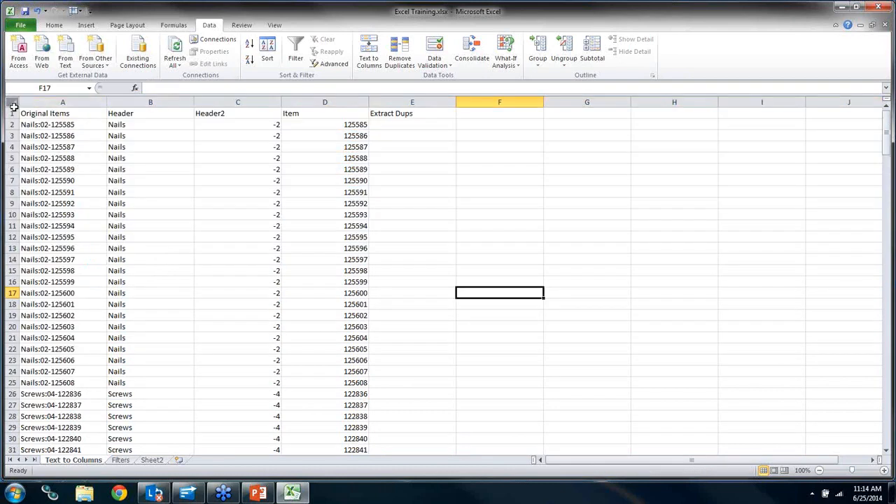
- Sort the whole sheet by the Original Items column on values, in A to Z order
click(11, 106)
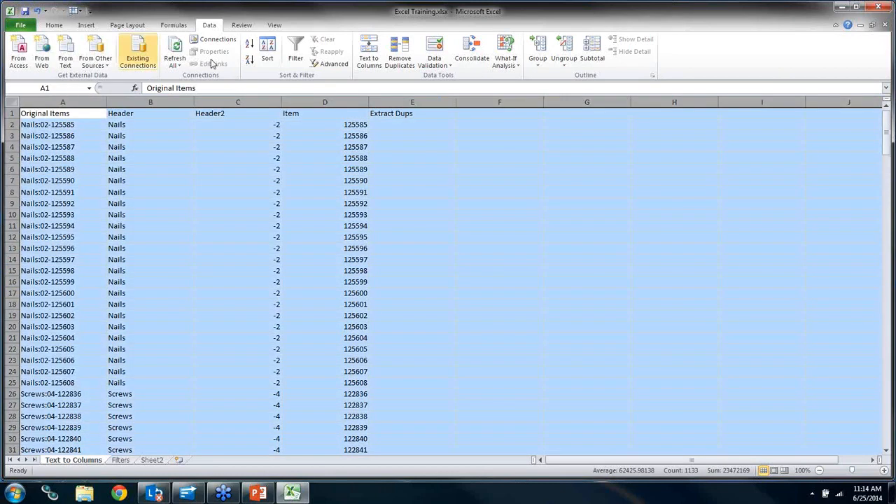
click(267, 53)
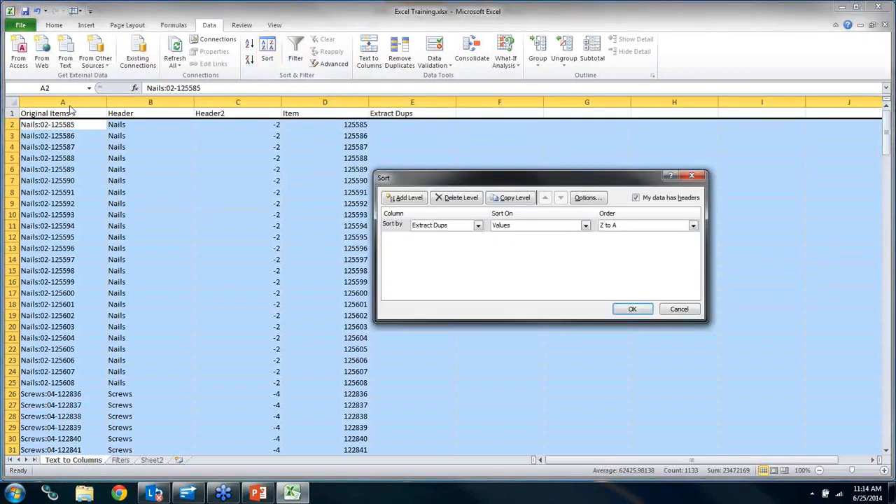
click(478, 225)
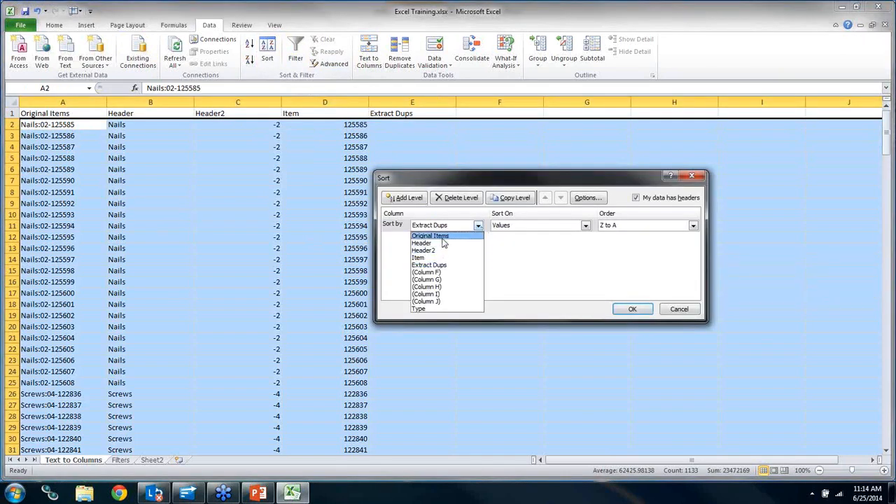
click(441, 236)
click(693, 225)
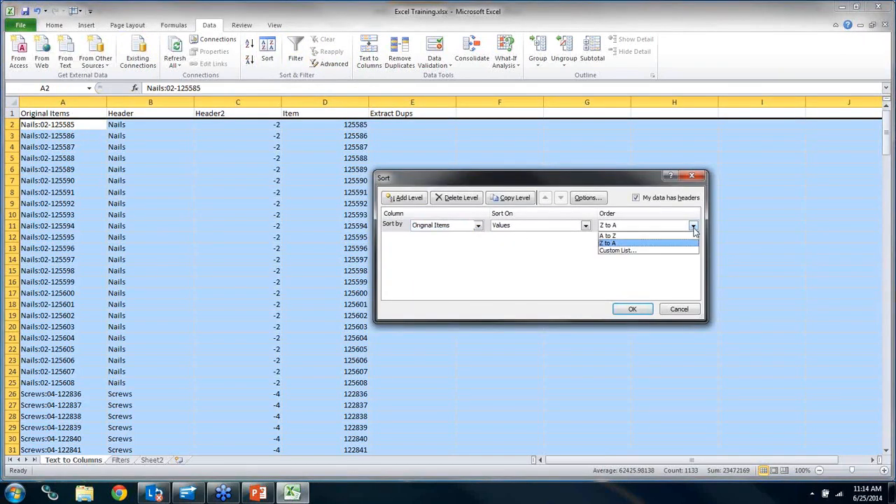
click(616, 238)
click(635, 312)
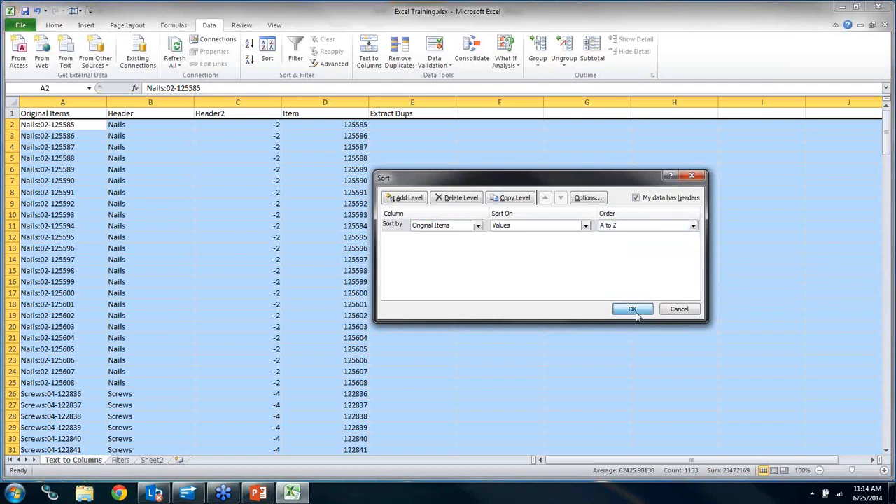
- Check the sorted Original Items list for remaining duplicate item codes
click(138, 339)
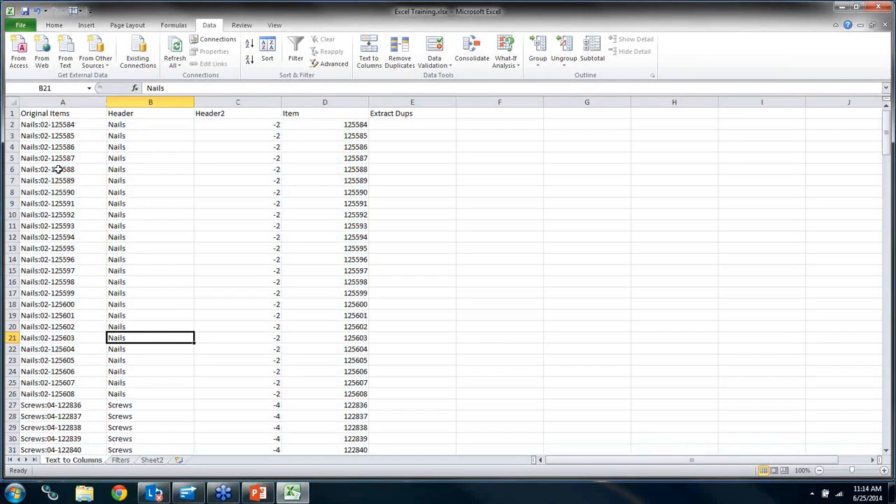
click(63, 214)
click(81, 225)
click(82, 237)
click(83, 247)
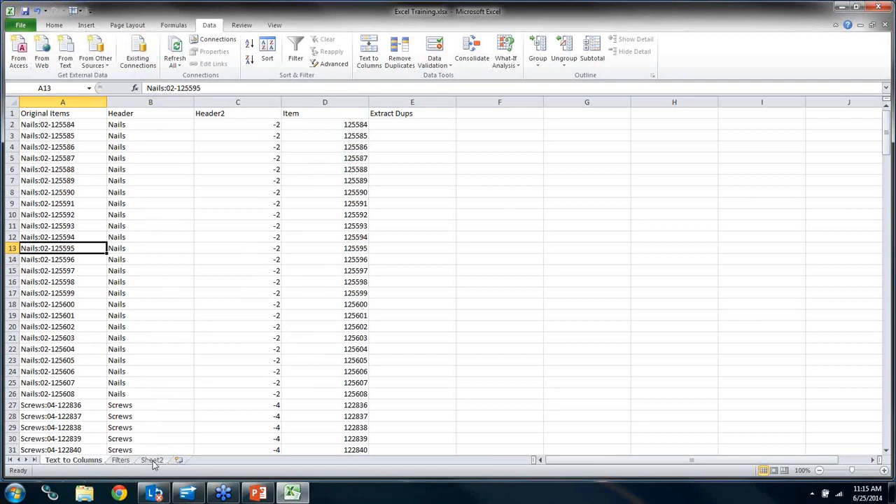
- Compare the item numbers in the Filters sheet's Name column with the original item codes on the Text to Columns sheet
click(126, 461)
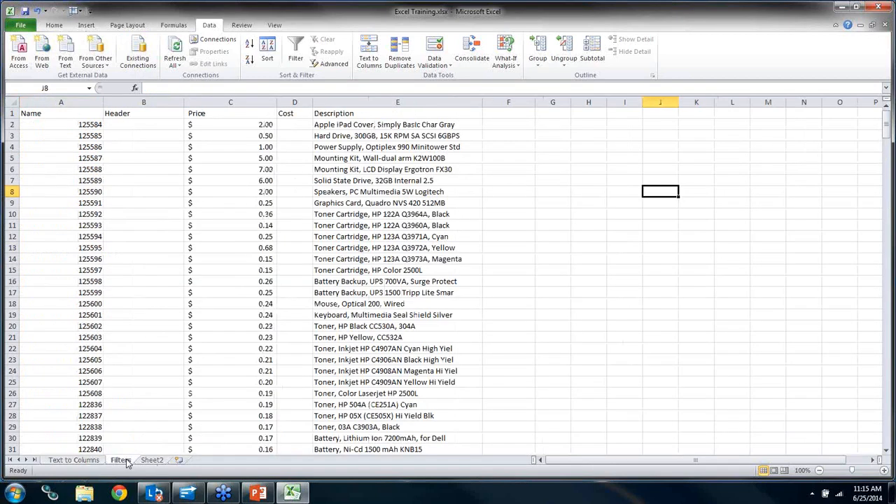
click(209, 194)
drag(74, 124, 85, 388)
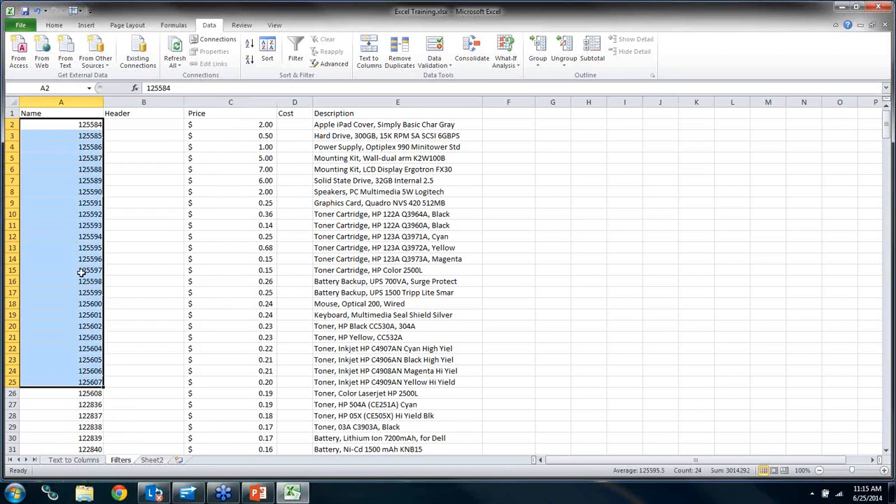
click(89, 463)
click(44, 159)
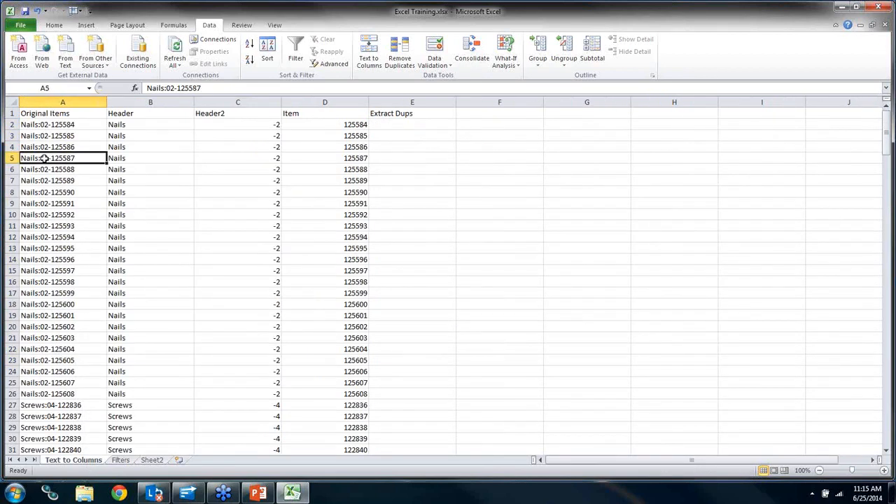
- Widen the Cost column on the Filters sheet and go over the first item's name, price and cost cells
click(120, 460)
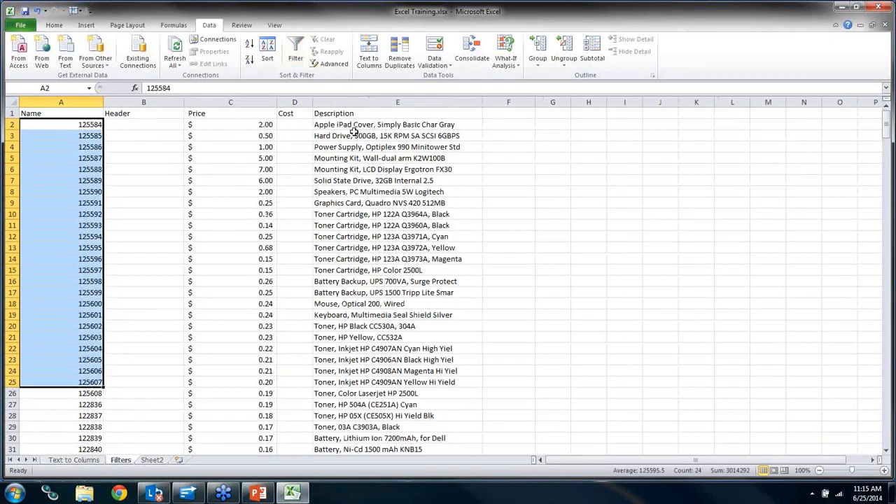
drag(312, 103, 349, 103)
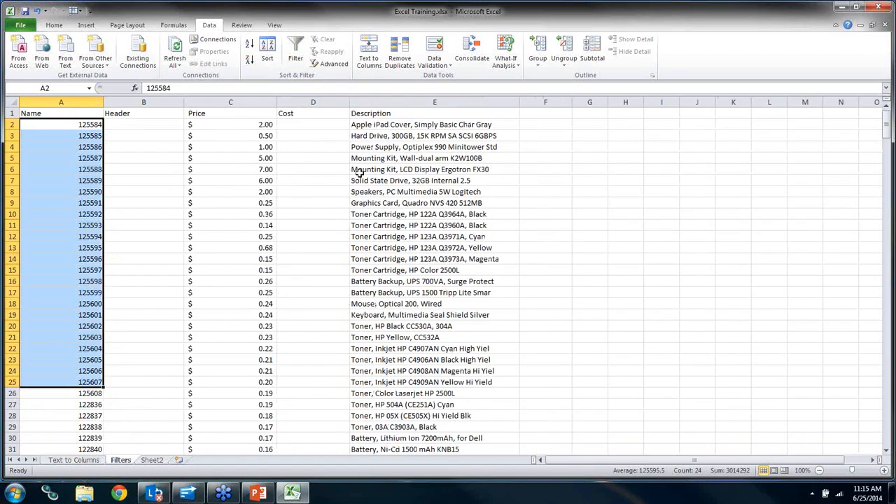
click(298, 125)
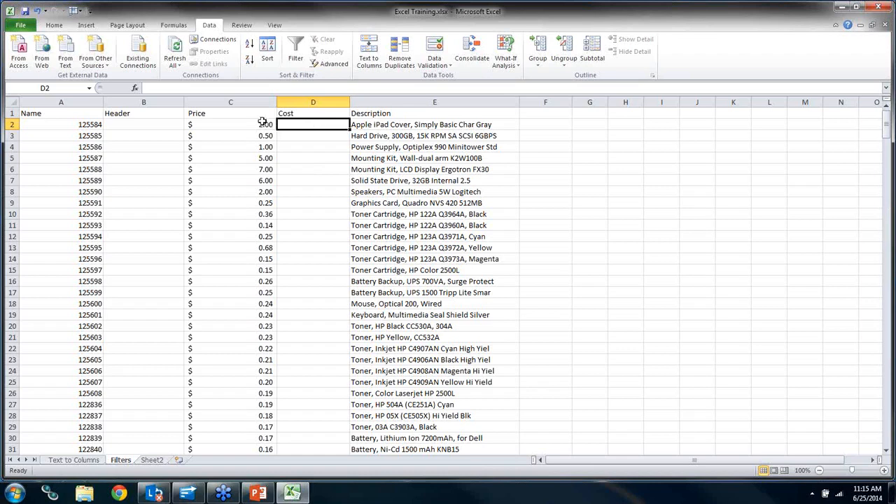
click(82, 124)
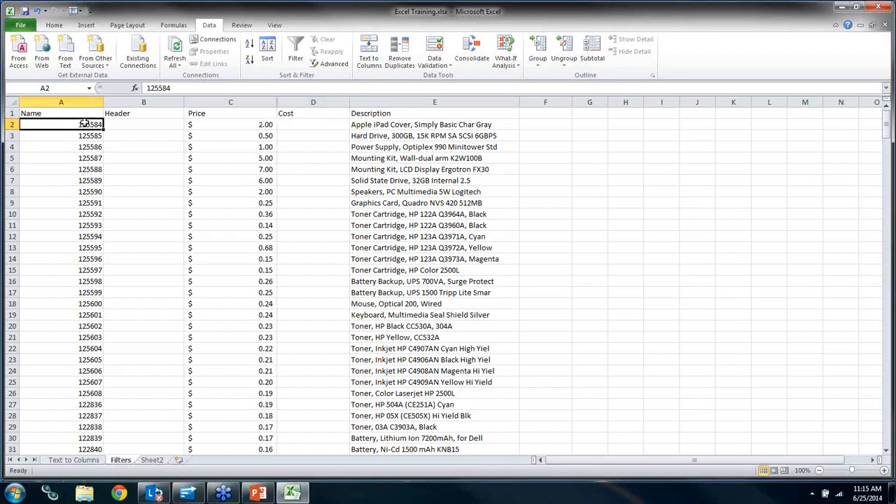
click(233, 126)
click(327, 124)
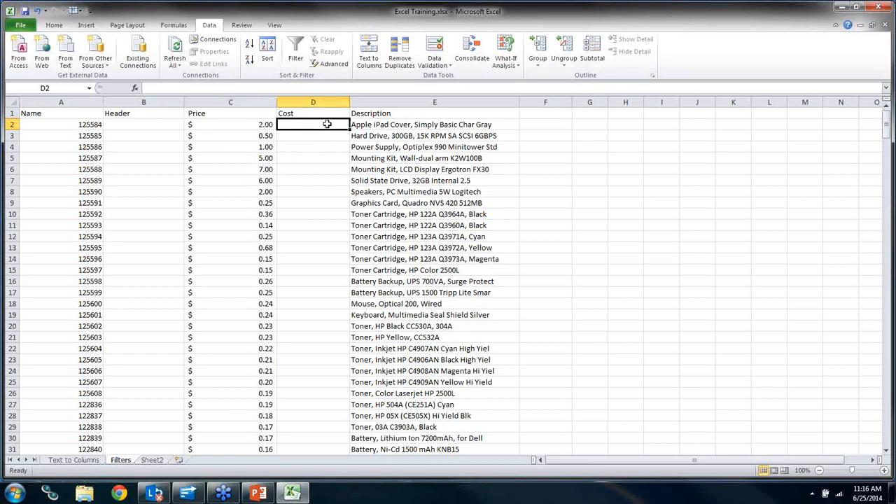
- Enter the formula +C2/2 in Cost cell D2 to calculate the first item's cost as half its price
text(+)
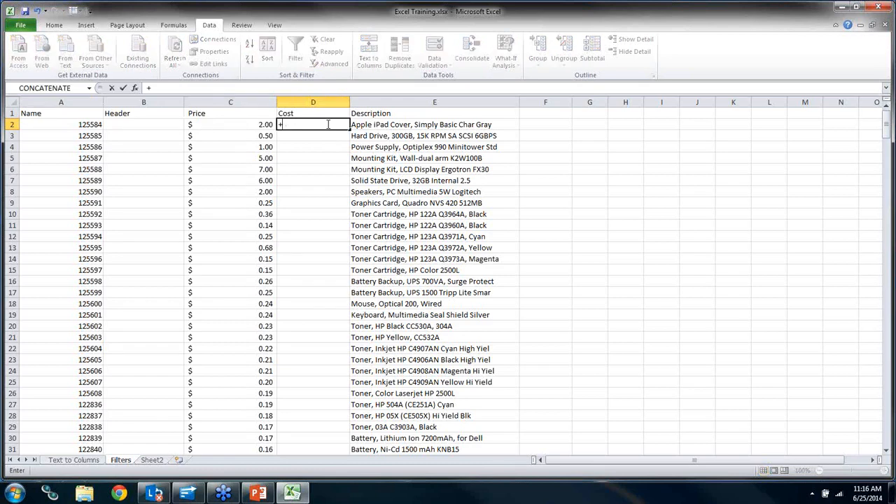
click(235, 123)
text(/2)
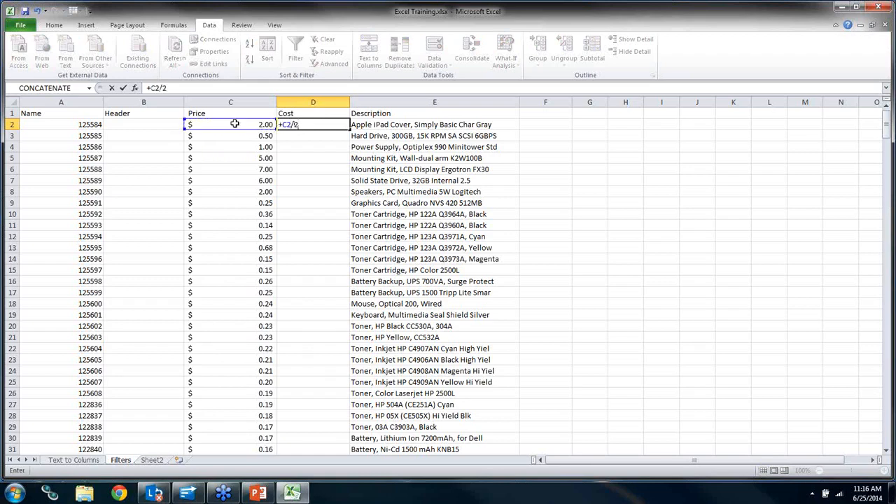
key(Return)
click(327, 124)
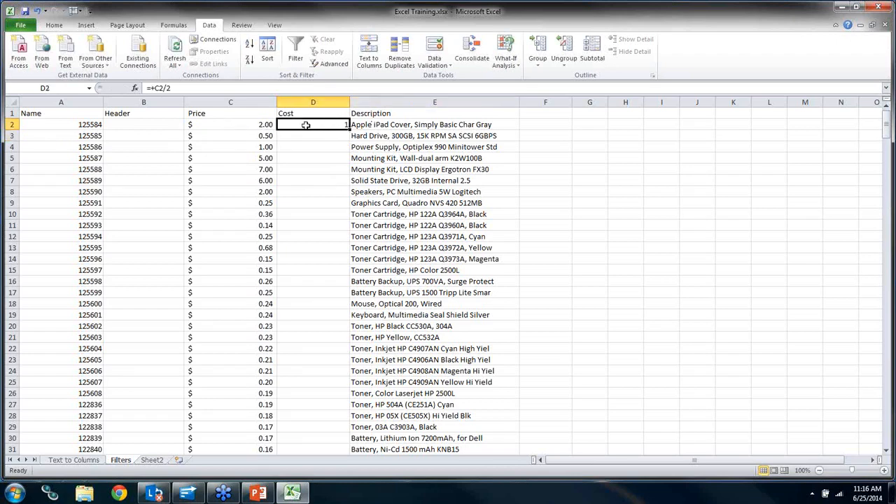
- Fill the cost formula from D2 down through the last item row and look over the filled Cost column
double_click(348, 130)
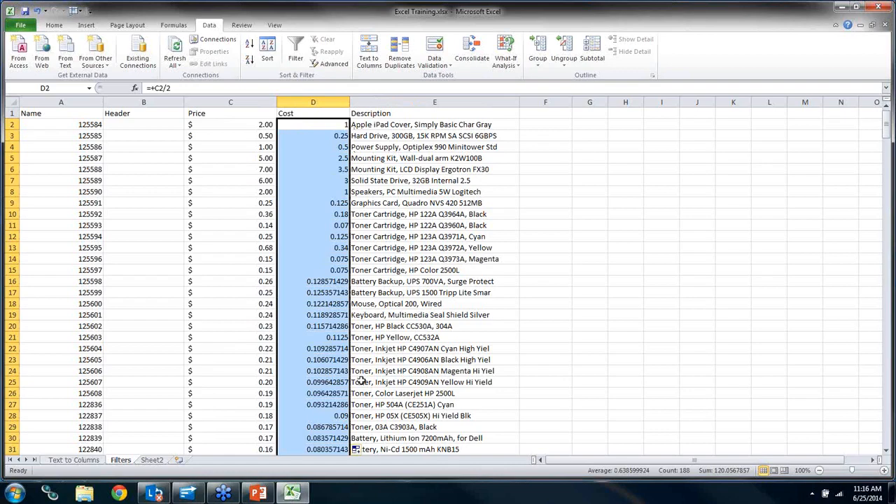
scroll(343, 350, down, 1)
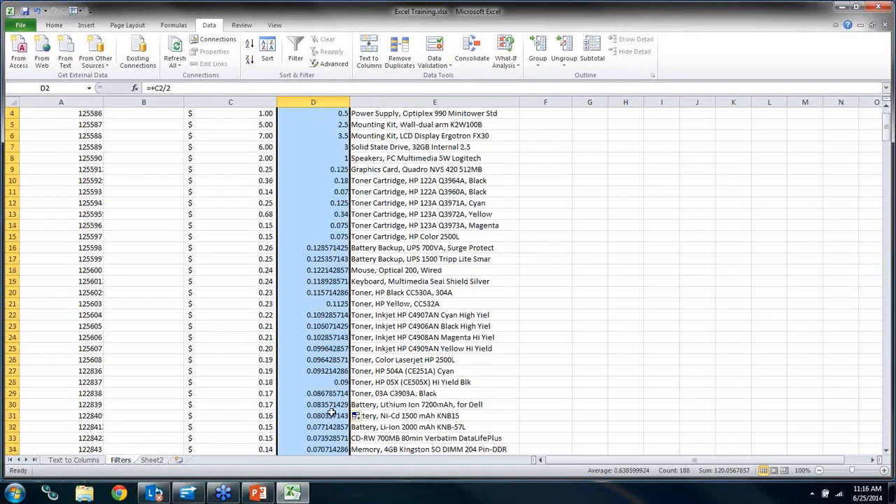
scroll(331, 413, down, 3)
scroll(331, 416, down, 11)
scroll(330, 414, up, 6)
scroll(330, 405, up, 9)
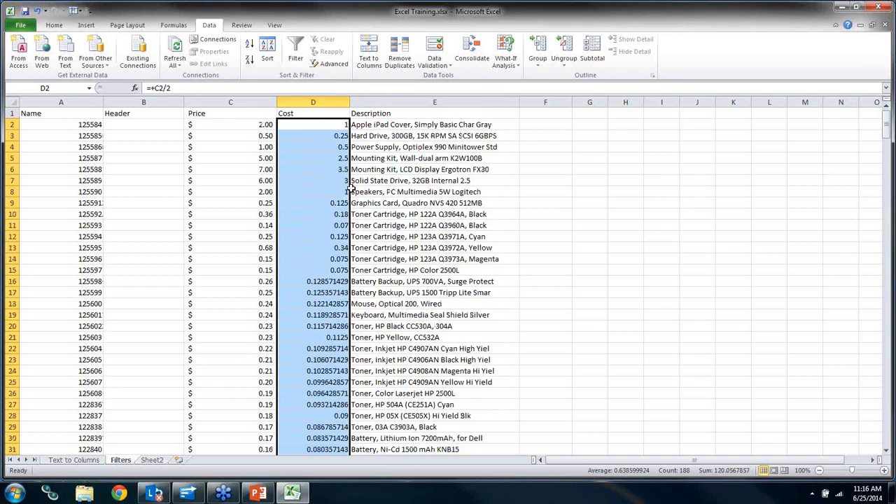
- Format the whole Cost column with the comma style, then with the dollar accounting number format
click(301, 102)
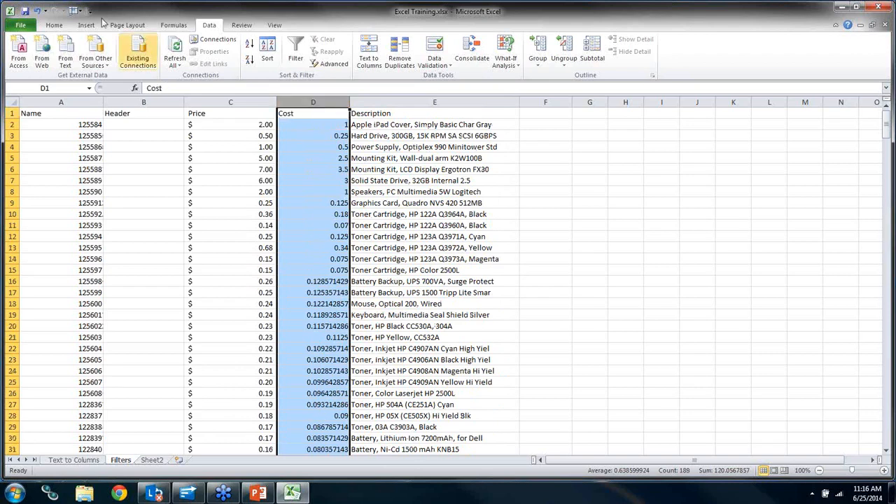
click(54, 24)
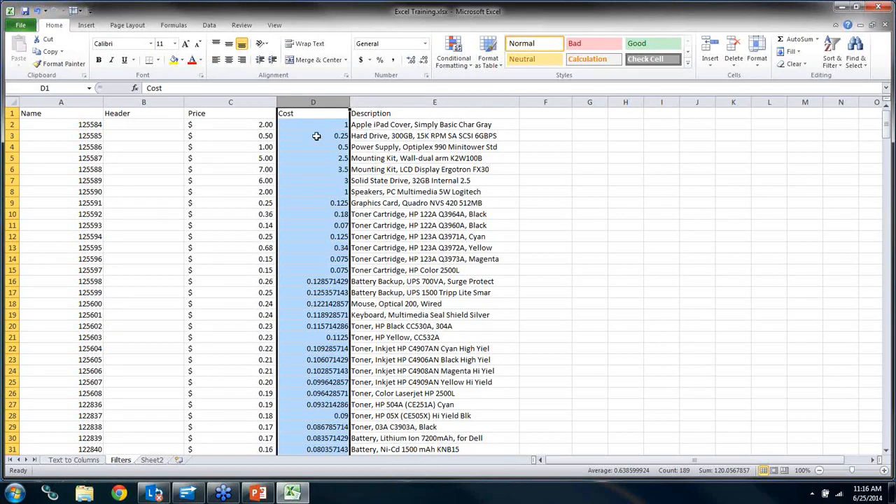
click(394, 61)
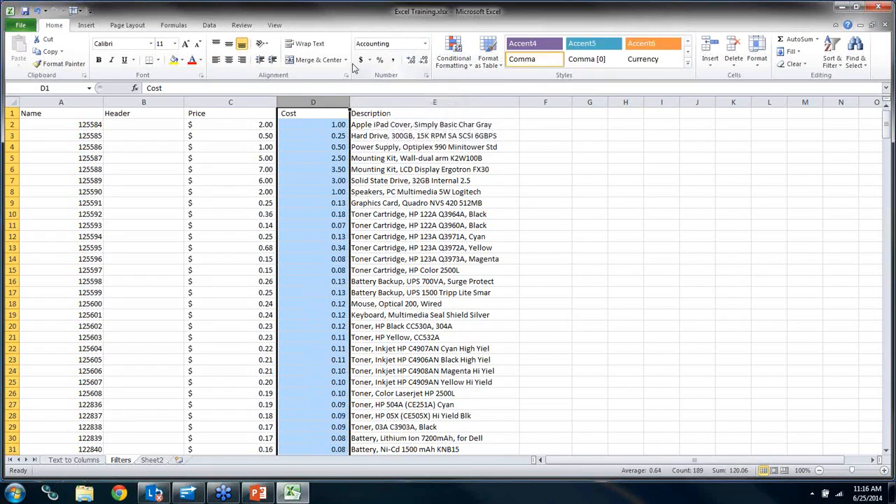
scroll(371, 383, down, 17)
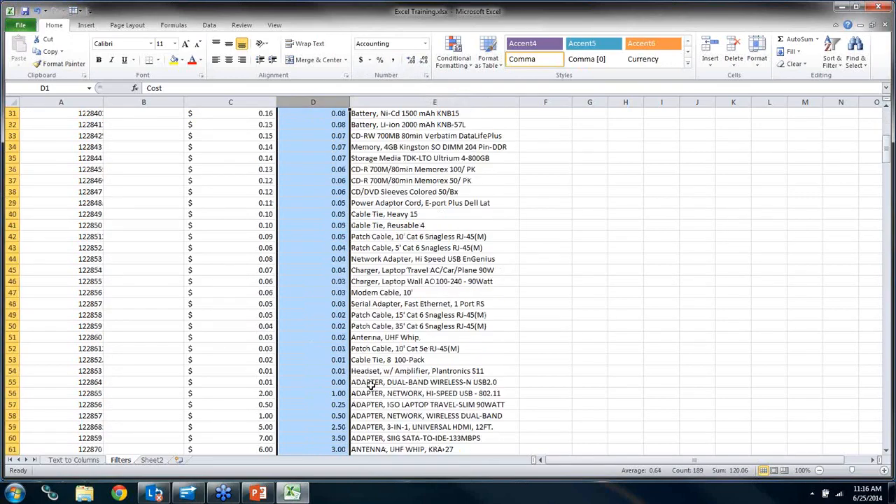
scroll(370, 384, up, 17)
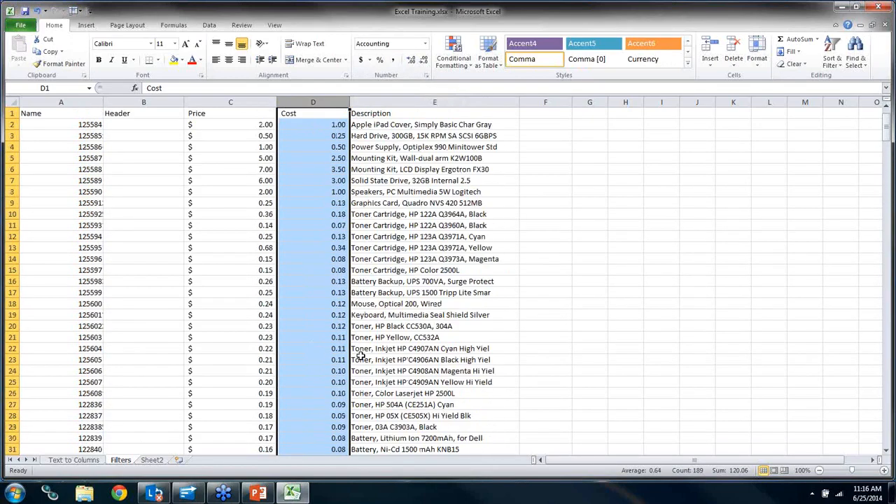
click(361, 63)
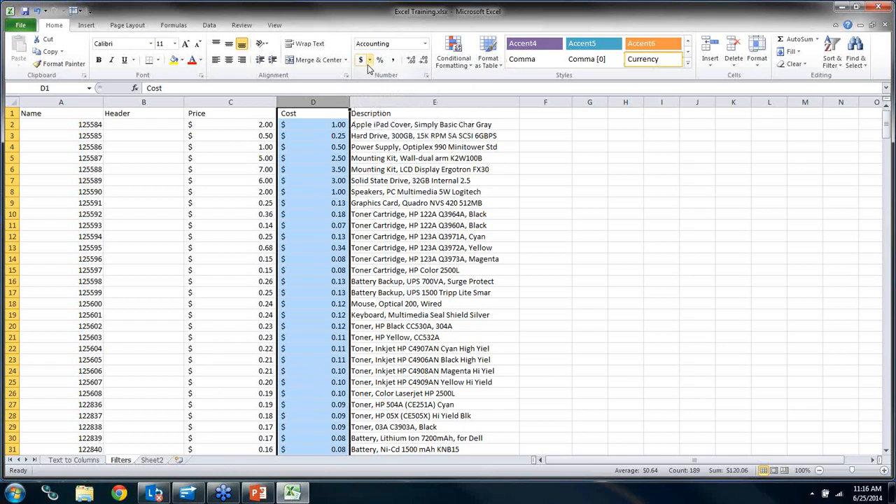
right_click(310, 104)
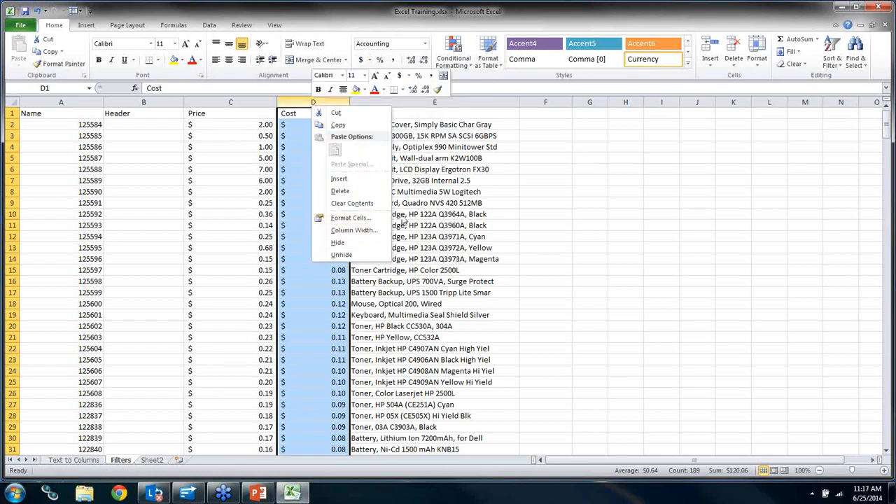
key(Escape)
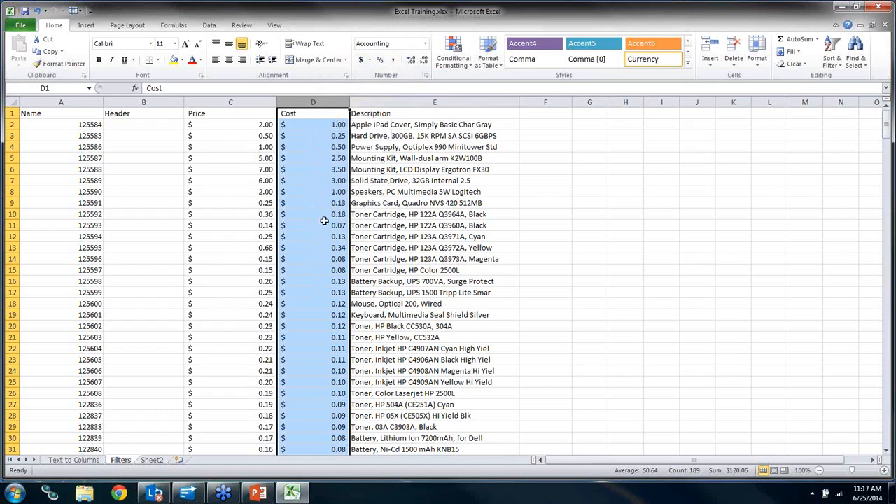
- Inspect the formula in D8, then replace the Cost column's formulas with their values using Paste Special with the Values option
click(325, 189)
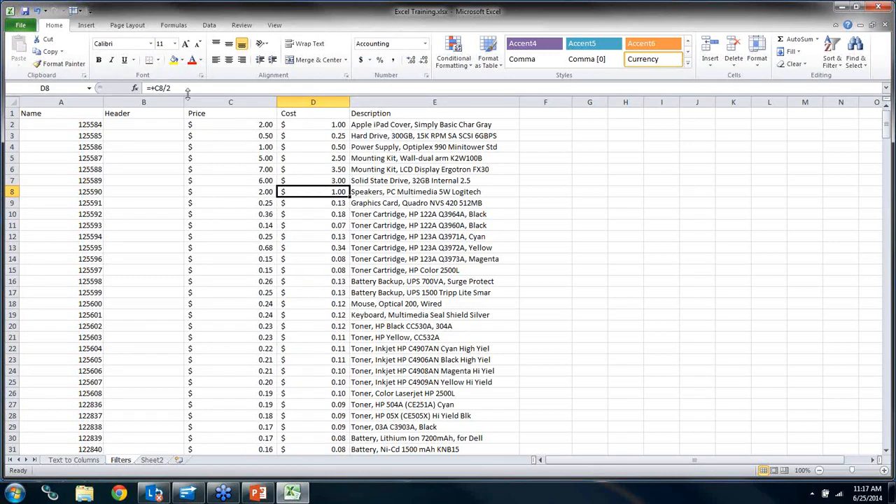
click(334, 102)
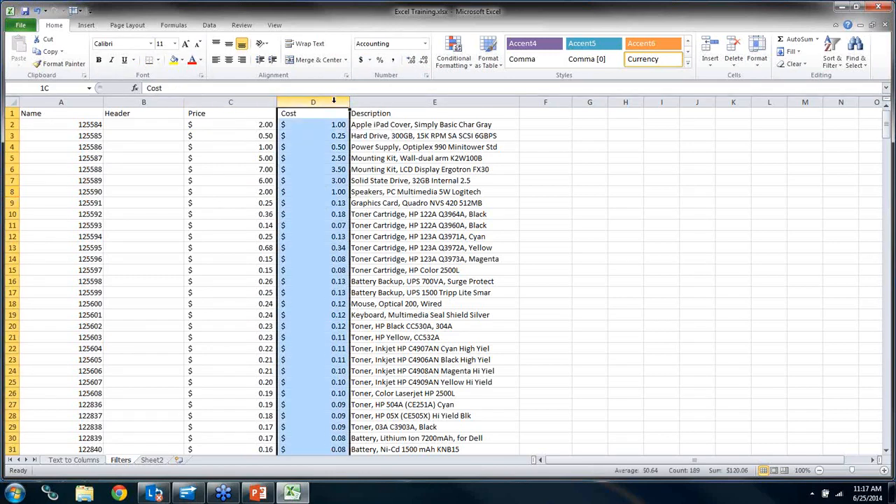
key(ctrl+c)
right_click(334, 102)
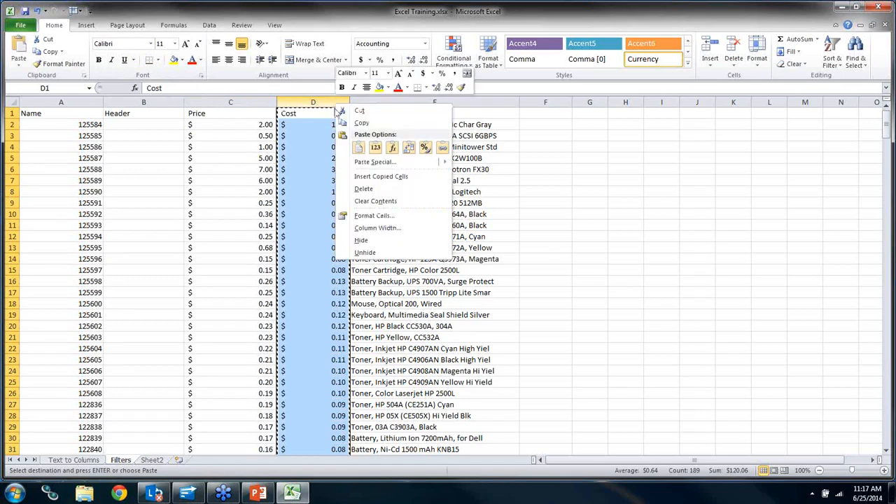
click(373, 162)
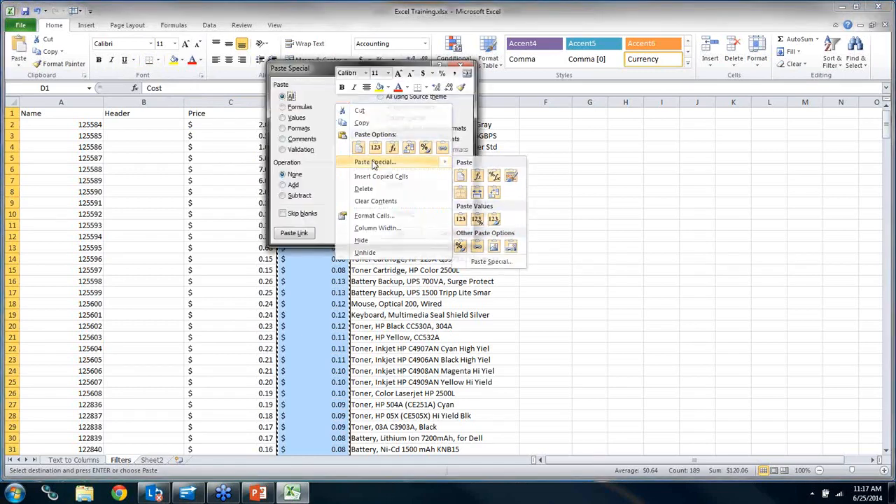
click(295, 119)
click(401, 232)
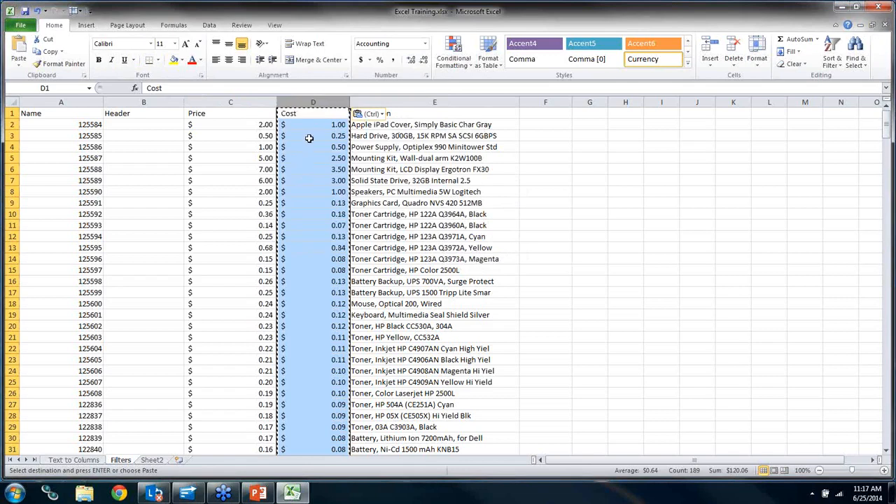
- Check several Cost cells, such as D5, D9 and D14, for fixed values instead of formulas
click(314, 158)
click(322, 203)
click(322, 257)
click(323, 202)
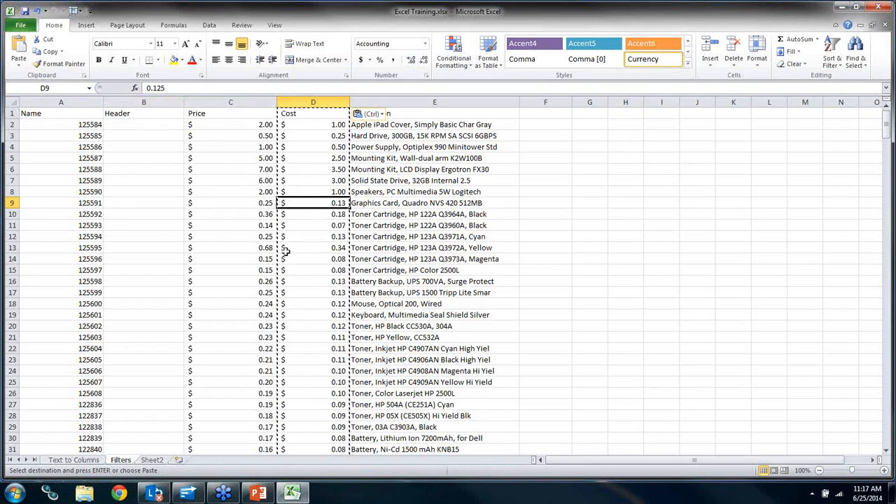
click(445, 272)
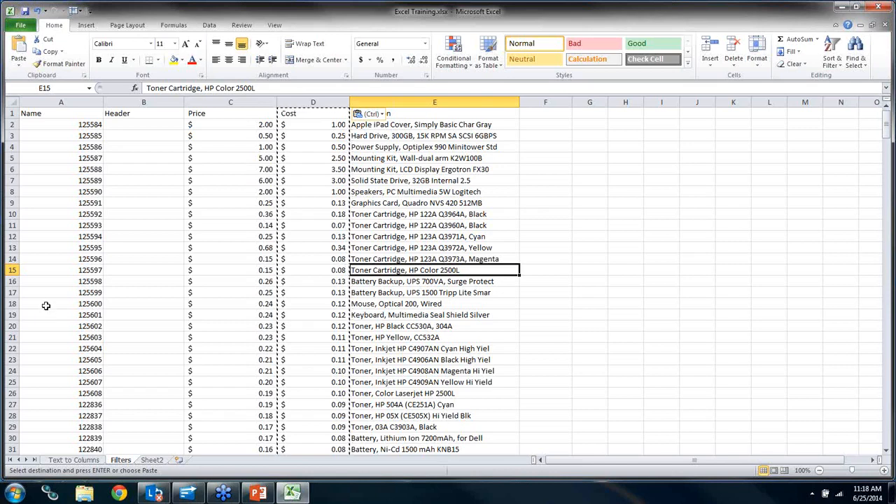
click(423, 357)
double_click(423, 357)
double_click(567, 237)
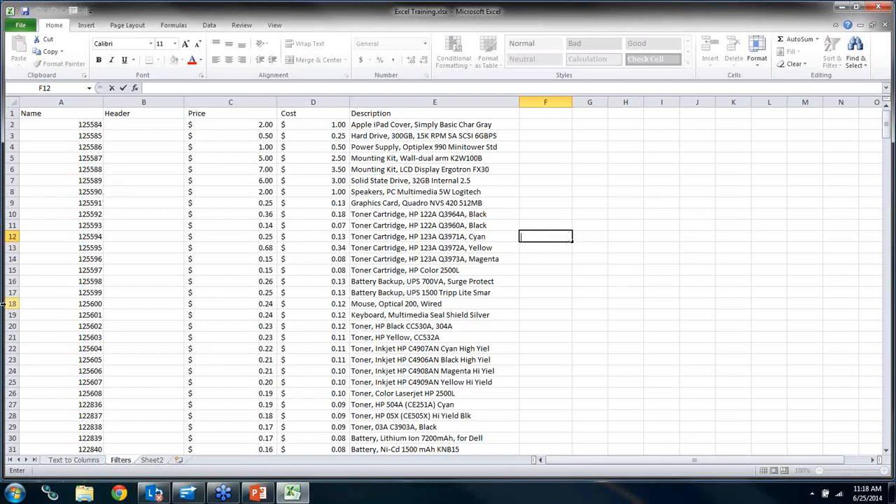
- Compare the Name column on the Filters sheet with the Header and Item columns on the Text to Columns sheet
click(73, 460)
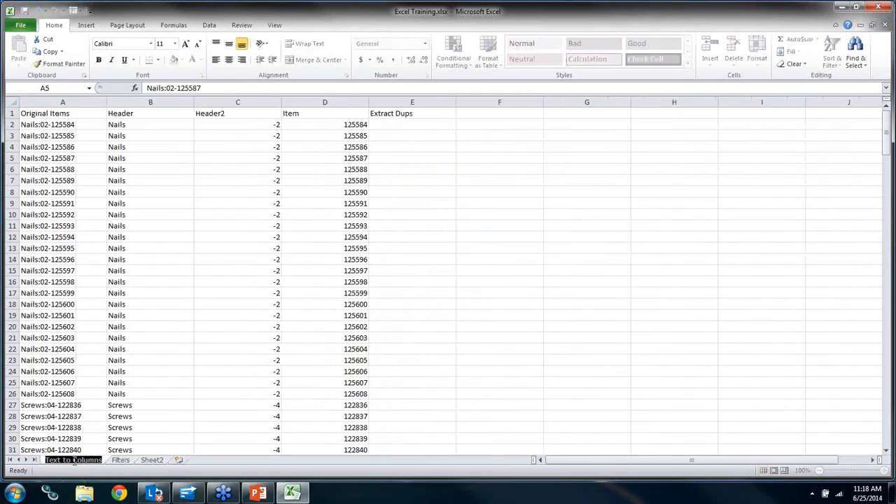
click(120, 460)
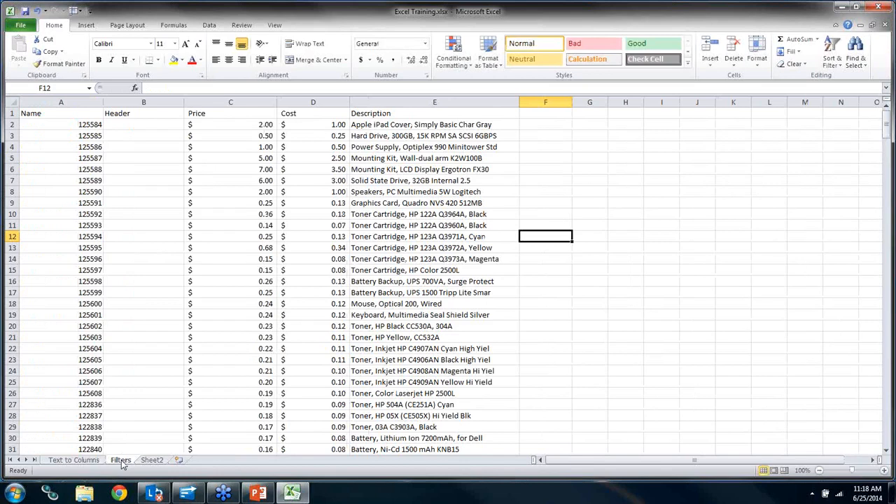
click(78, 460)
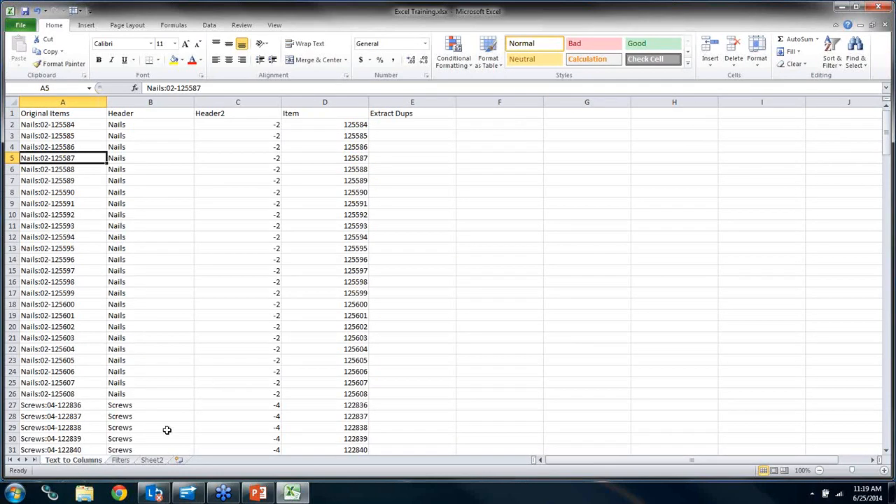
click(130, 460)
click(86, 103)
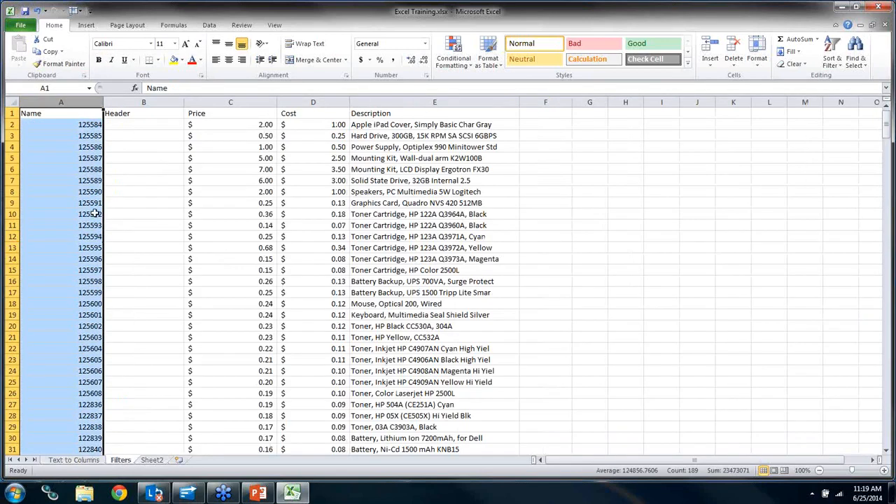
click(89, 461)
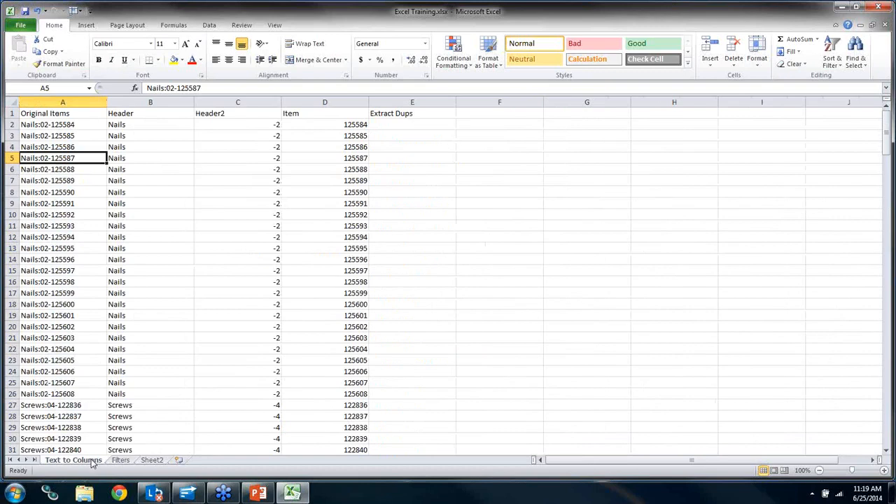
click(323, 124)
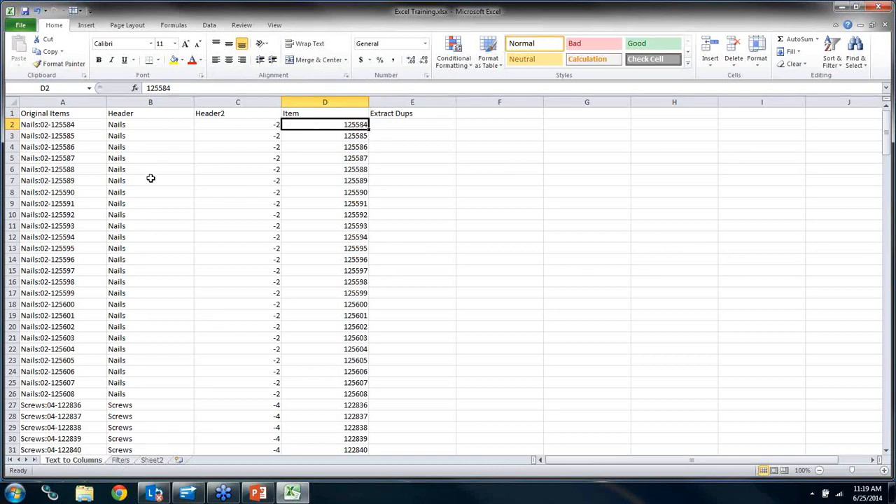
drag(150, 125, 144, 237)
drag(356, 128, 342, 225)
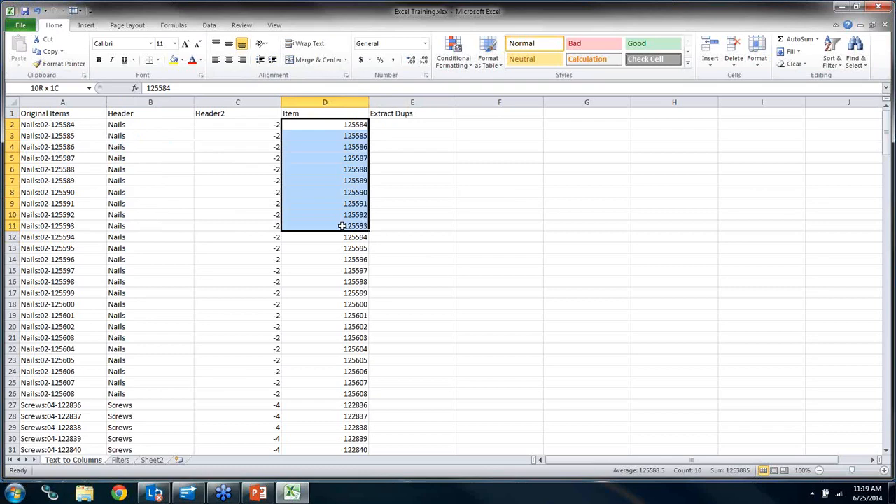
click(121, 460)
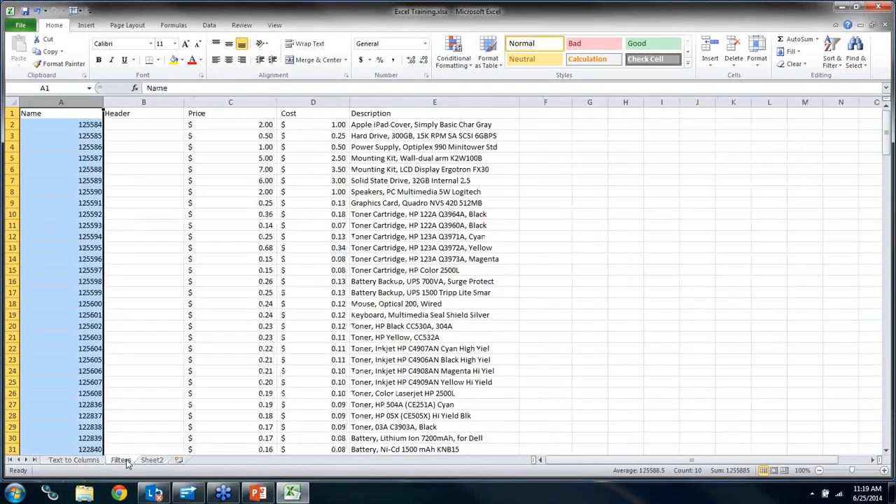
click(117, 125)
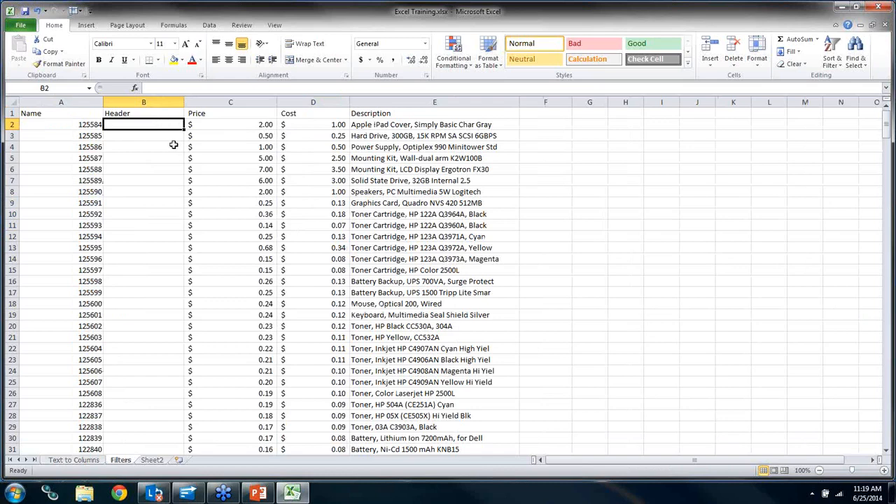
click(136, 88)
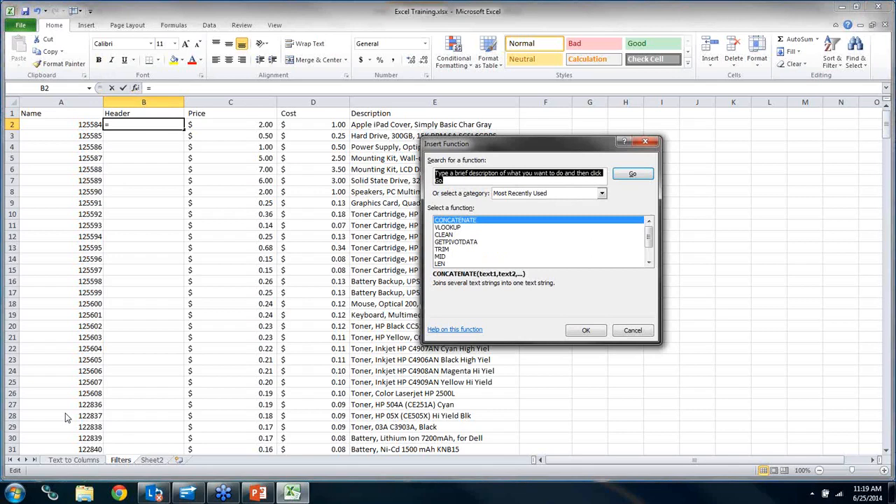
click(452, 228)
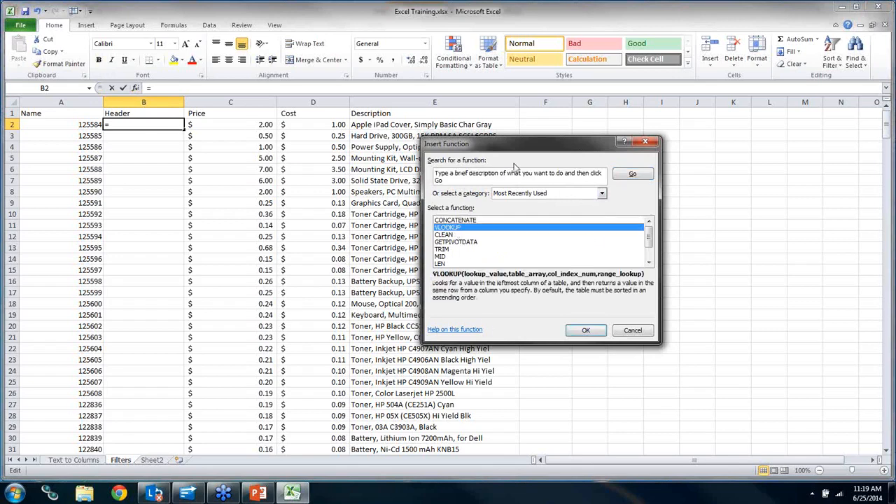
click(470, 177)
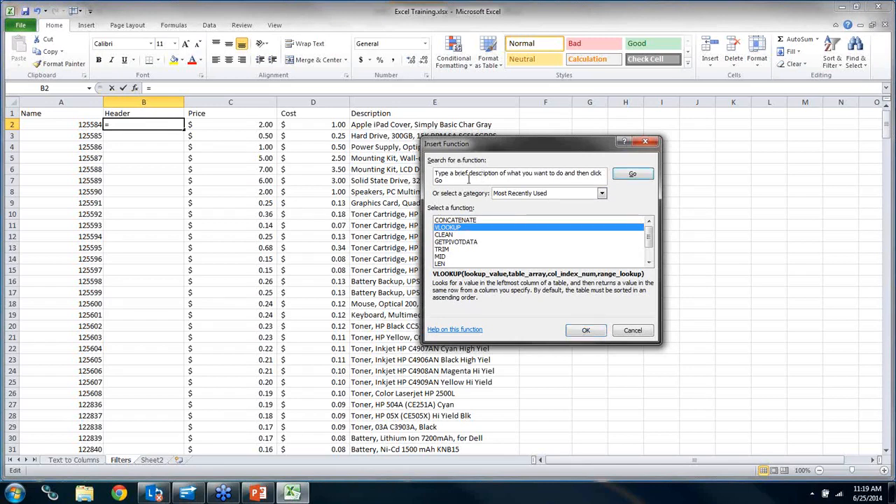
click(602, 195)
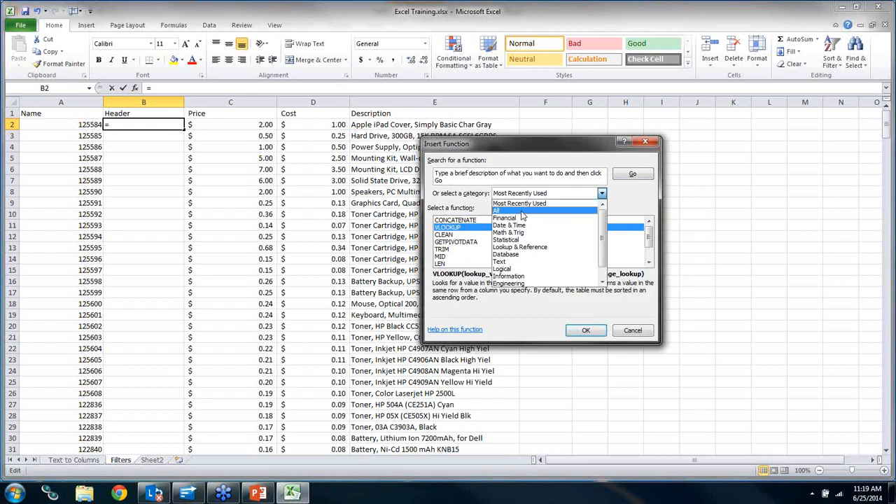
click(465, 233)
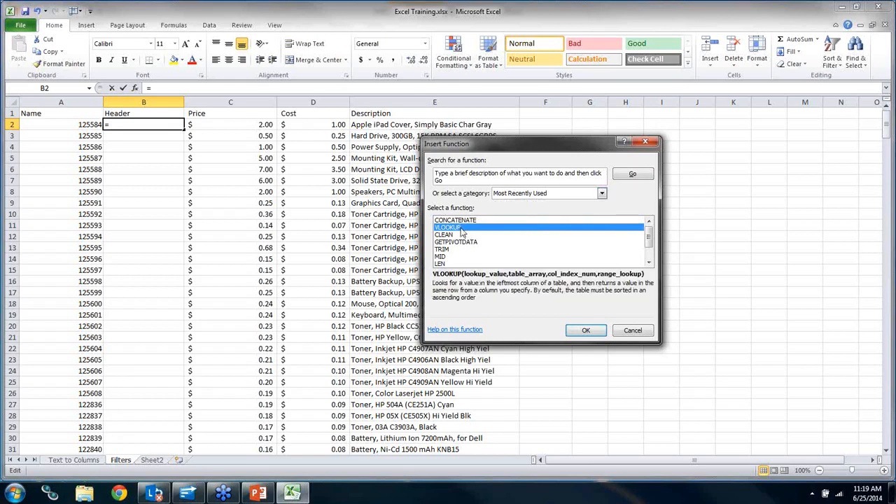
click(584, 332)
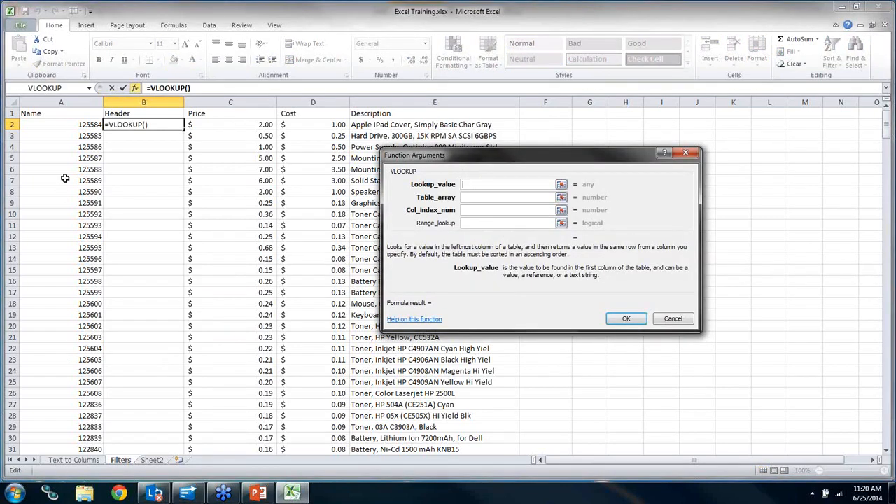
click(70, 103)
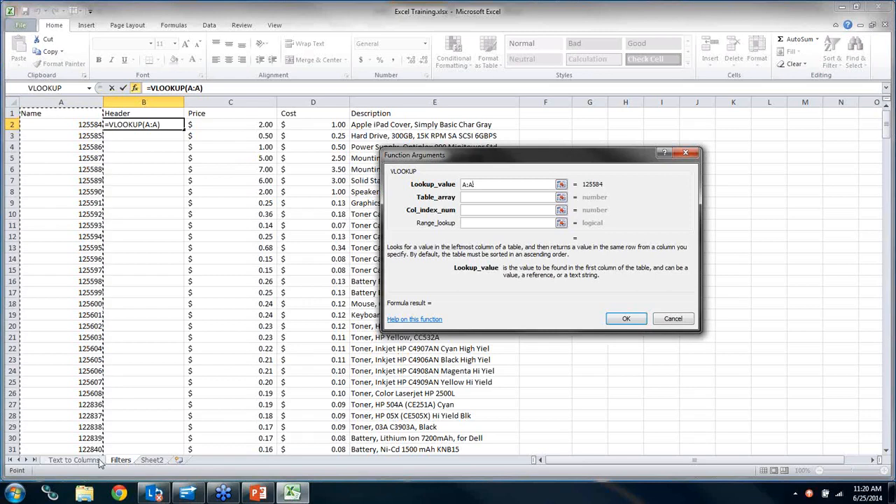
click(100, 459)
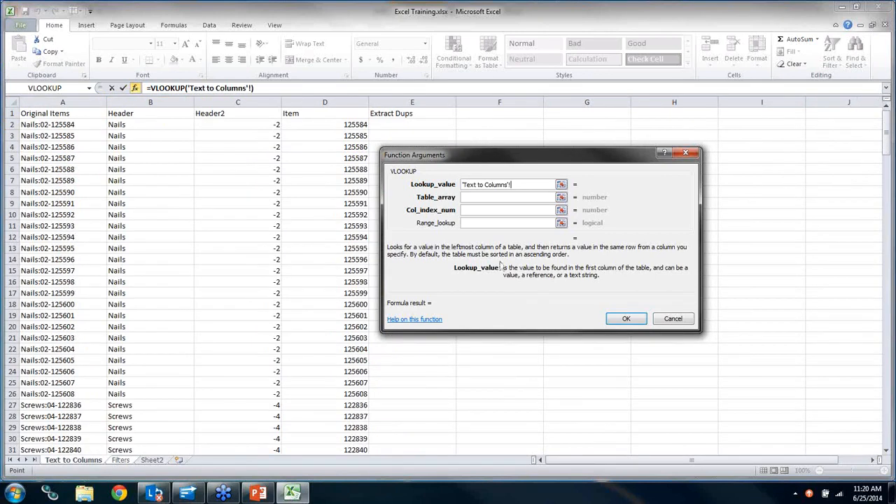
click(674, 320)
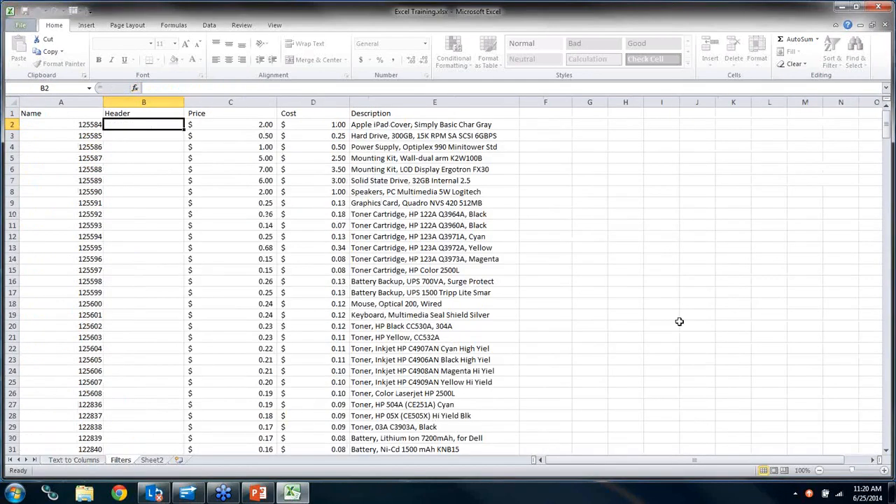
- On the Text to Columns sheet, insert a copy of the Item column directly before the Header column
click(77, 462)
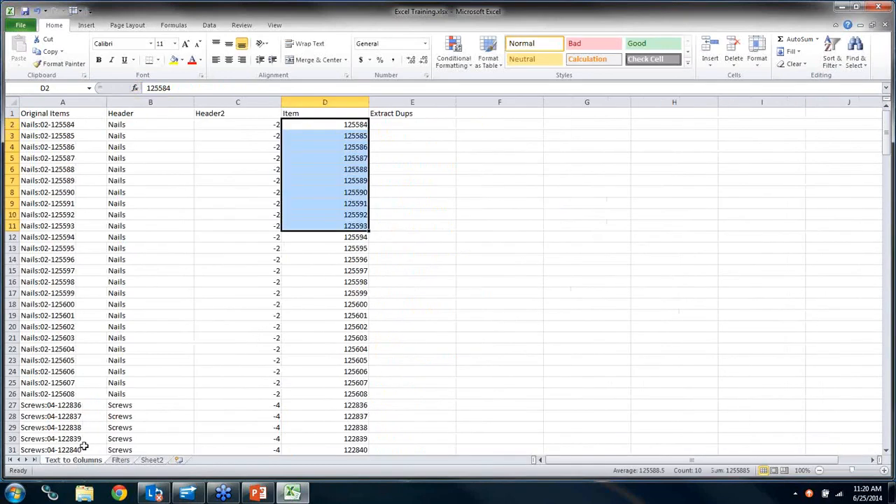
click(346, 159)
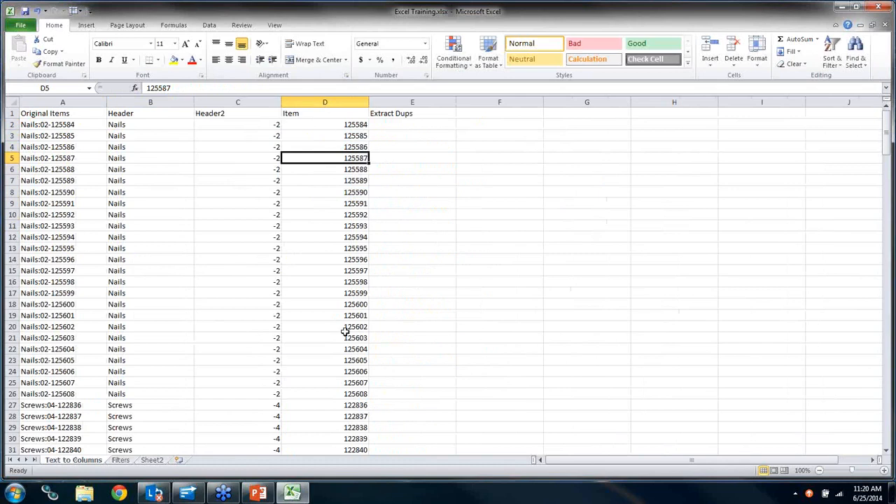
click(340, 112)
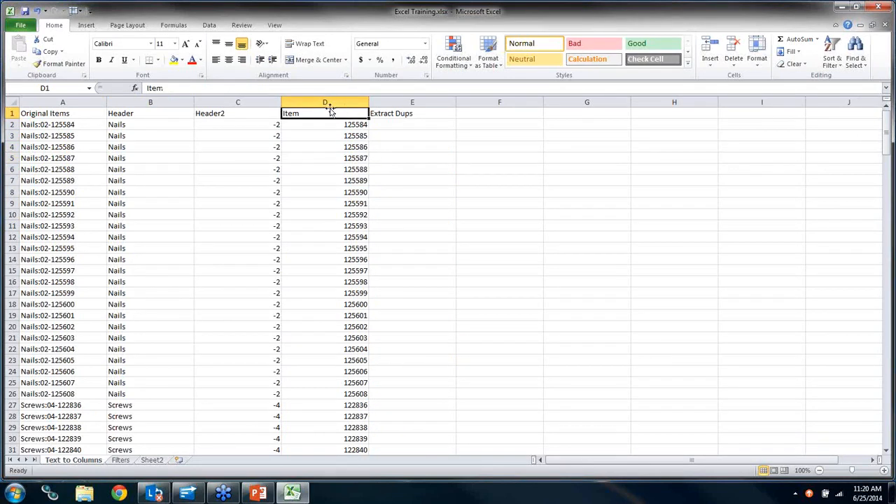
click(131, 103)
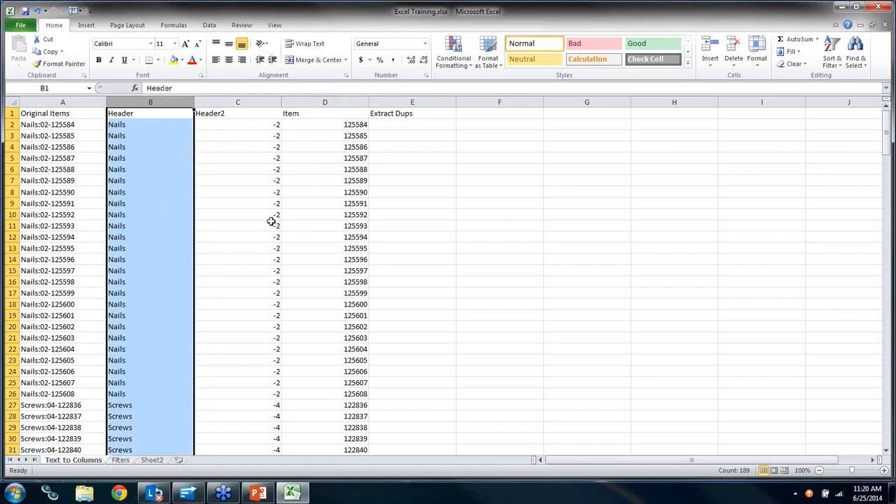
click(326, 126)
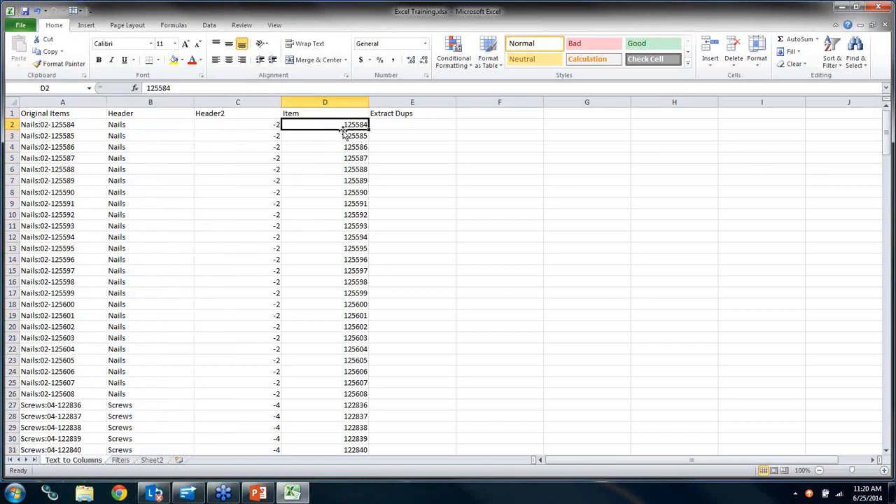
click(344, 102)
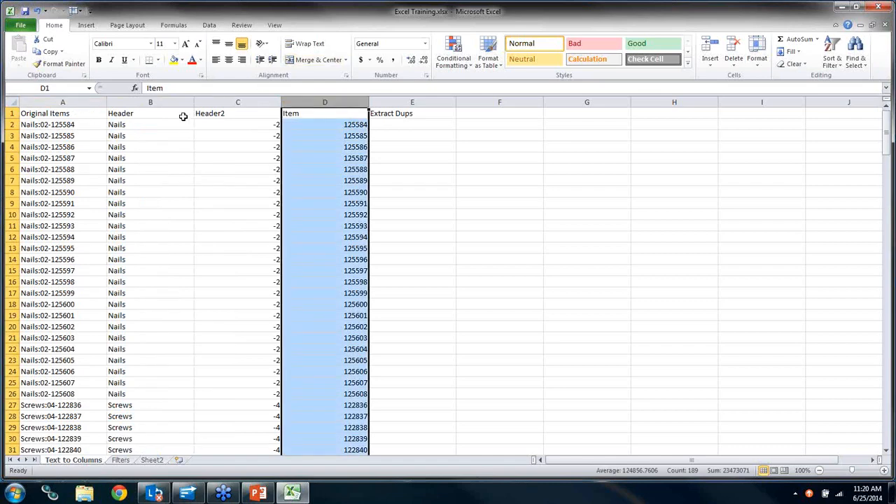
key(ctrl+c)
right_click(149, 102)
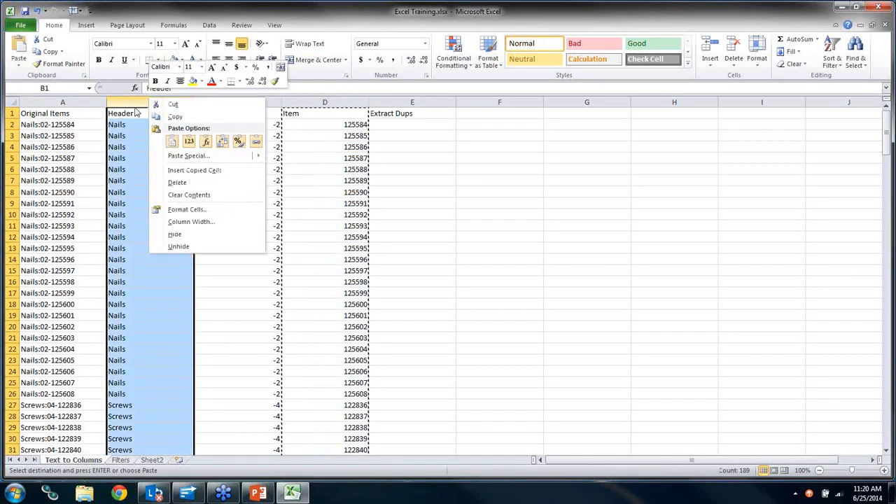
click(192, 170)
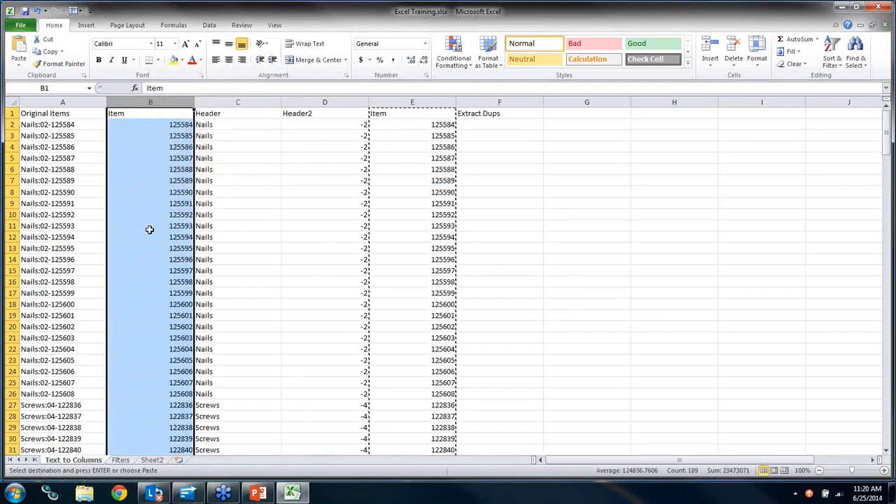
click(149, 230)
click(317, 213)
click(173, 112)
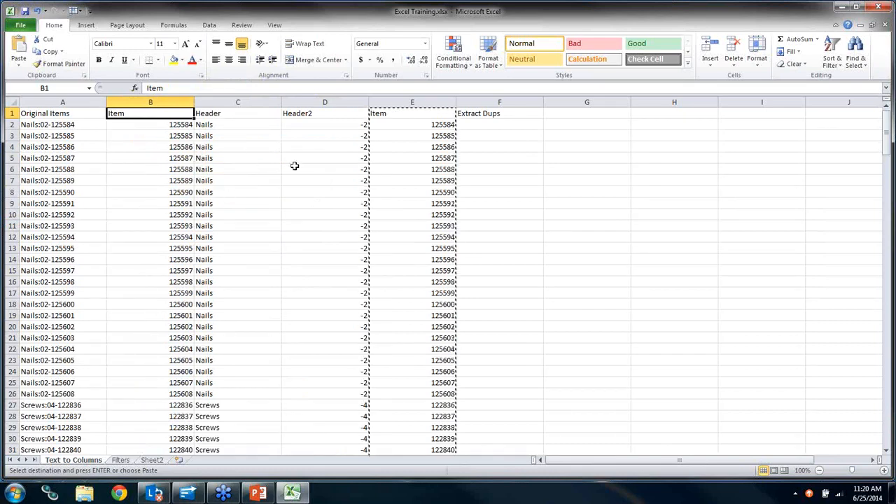
- Start a VLOOKUP function in cell B2 of the Filters sheet with the Name column, A:A, as its lookup value
click(120, 460)
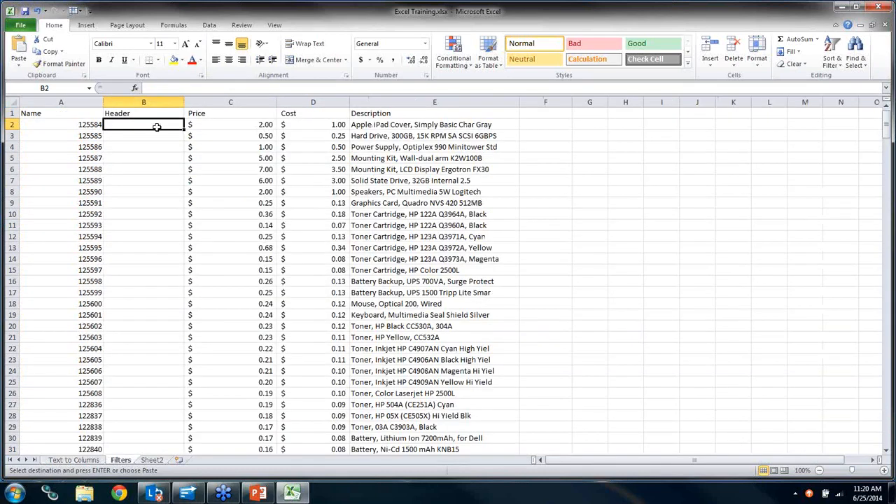
click(135, 88)
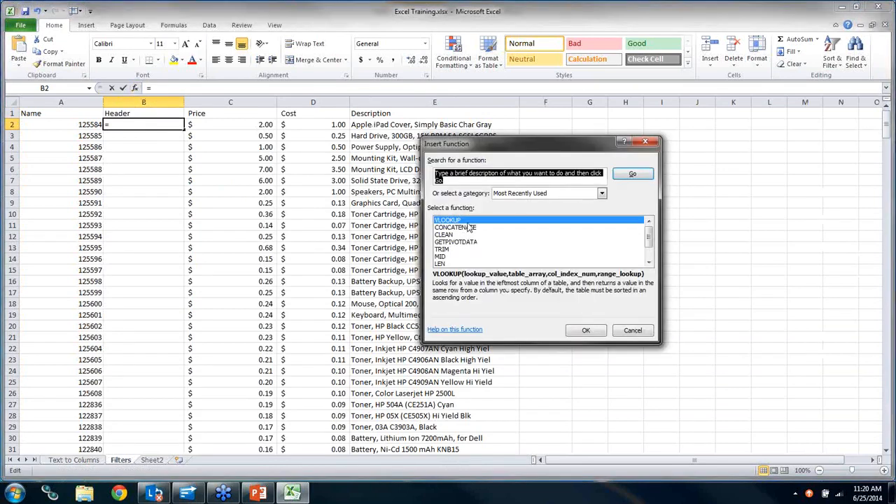
click(586, 329)
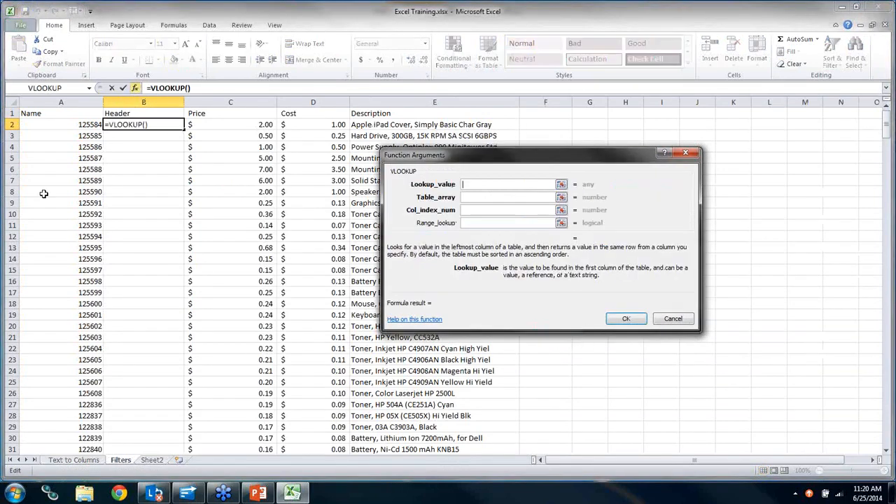
click(56, 98)
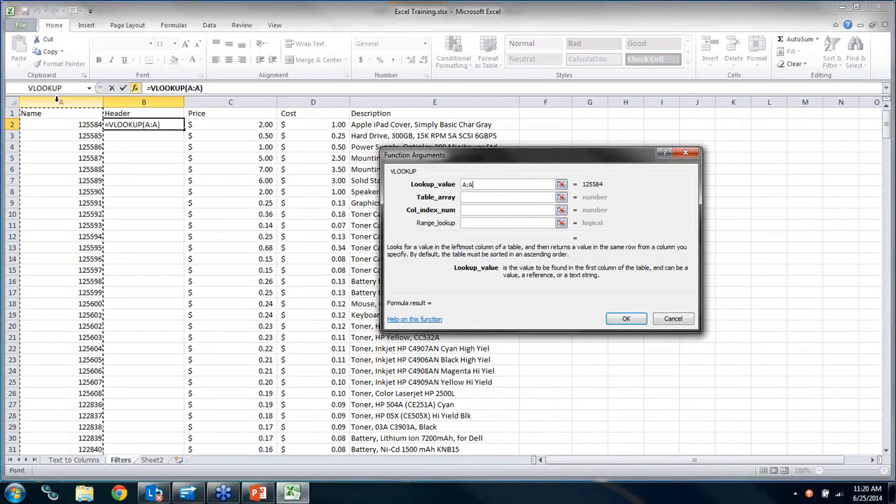
click(89, 463)
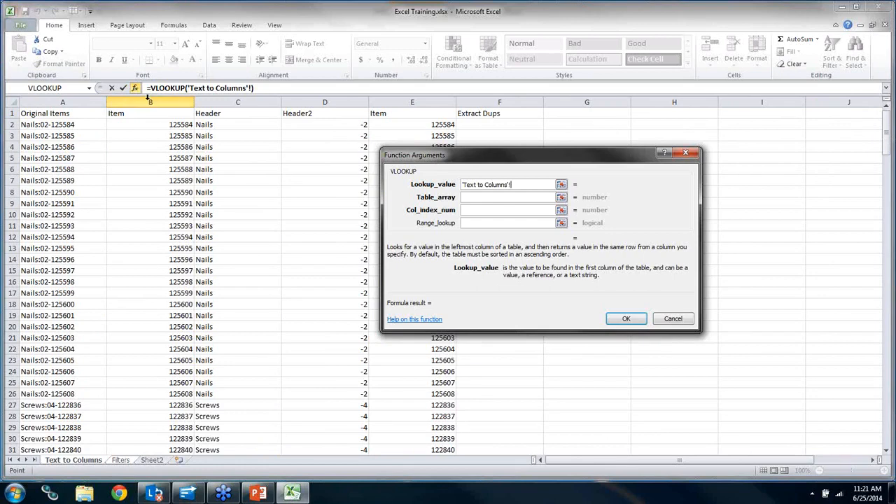
key(Tab)
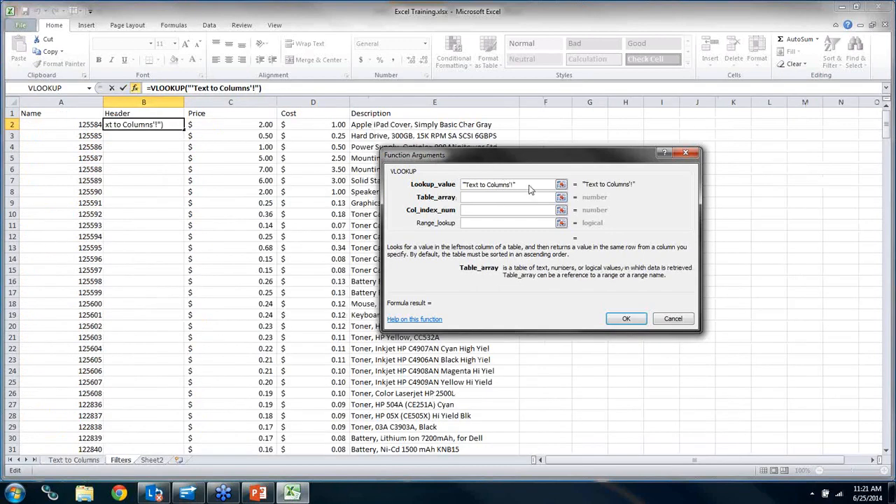
click(531, 187)
drag(515, 186, 458, 187)
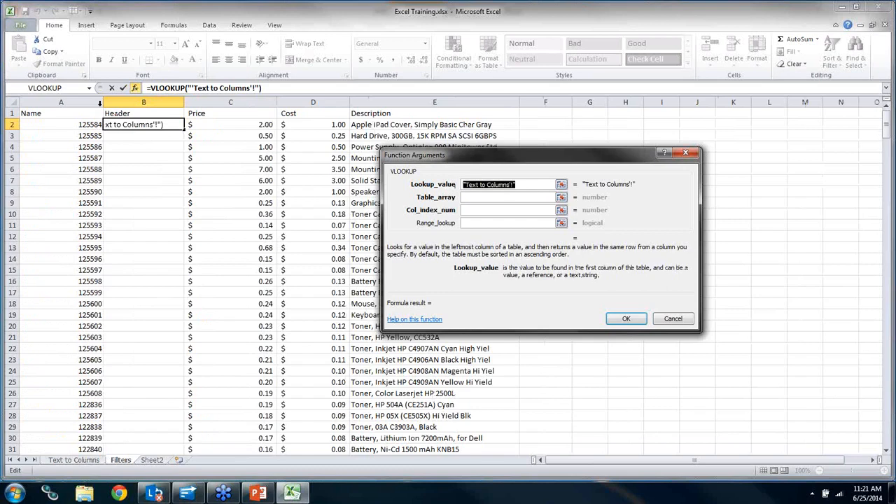
click(59, 98)
key(Tab)
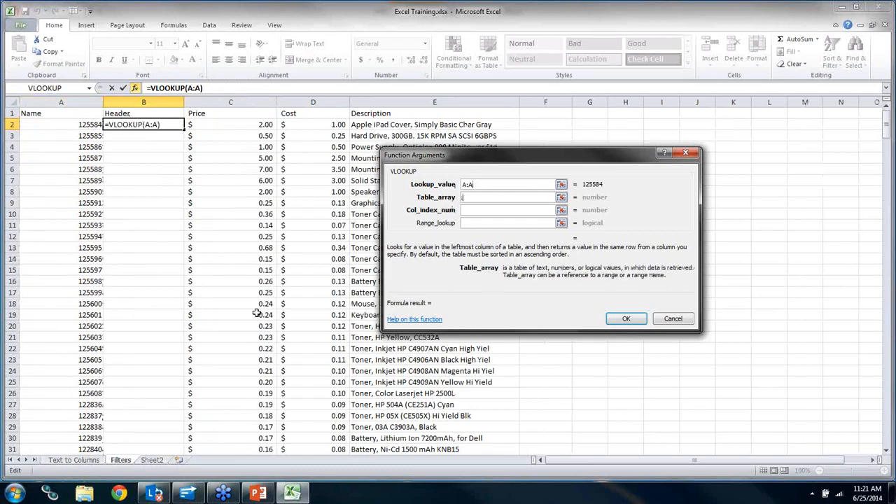
- Set the VLOOKUP table array to columns B:C, Item and Header, of the Text to Columns sheet
click(98, 462)
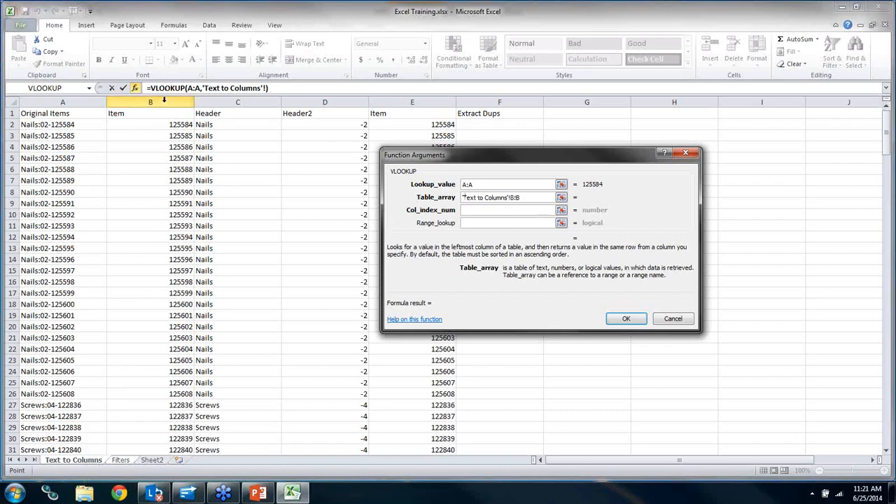
drag(163, 101, 484, 103)
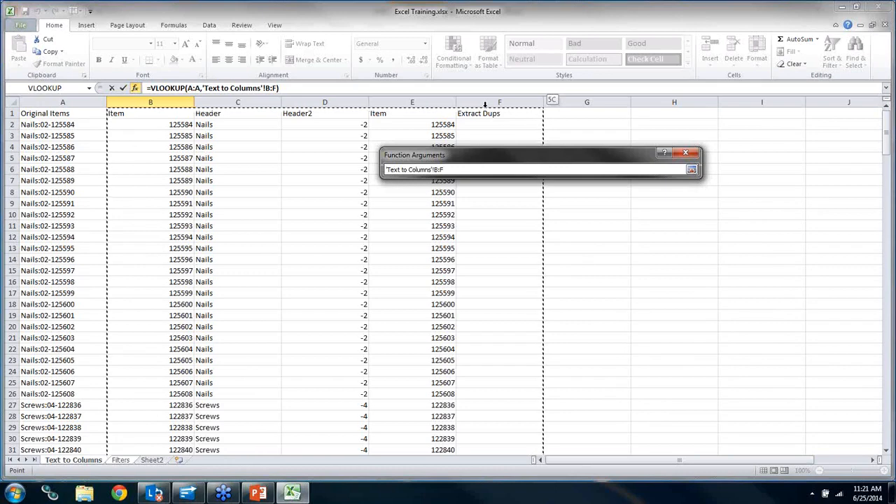
drag(470, 105, 257, 93)
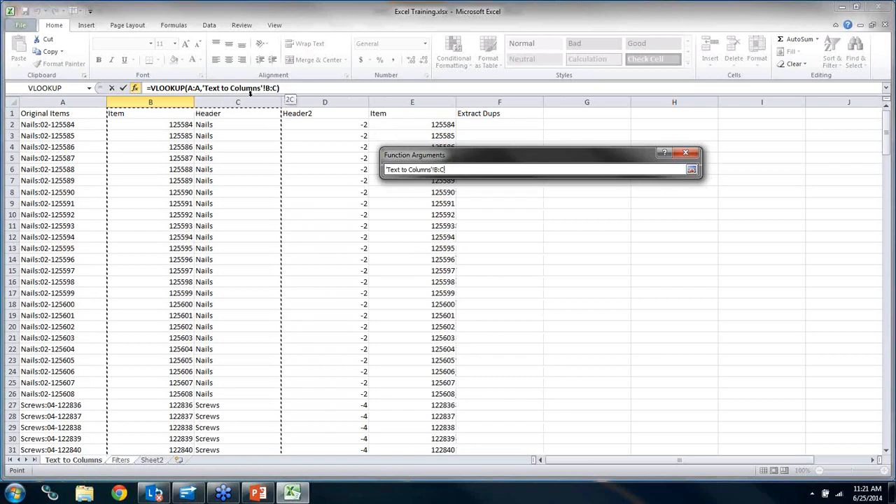
drag(190, 96, 524, 93)
drag(457, 102, 266, 112)
- Set the VLOOKUP column index number to 2 and range lookup to 0, and enter the formula in B2
click(518, 209)
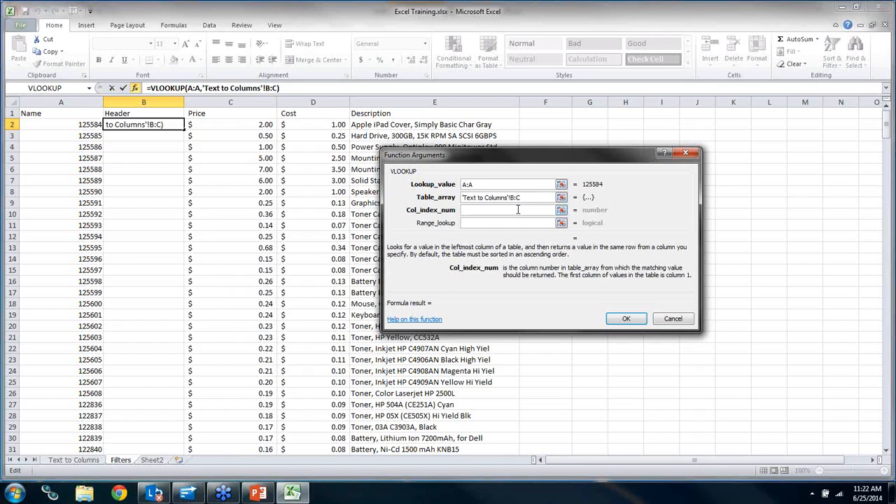
text(2)
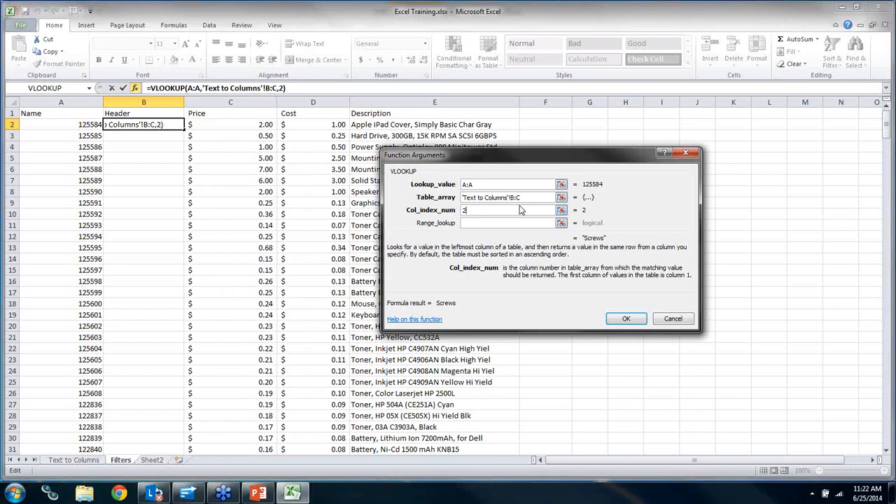
key(Tab)
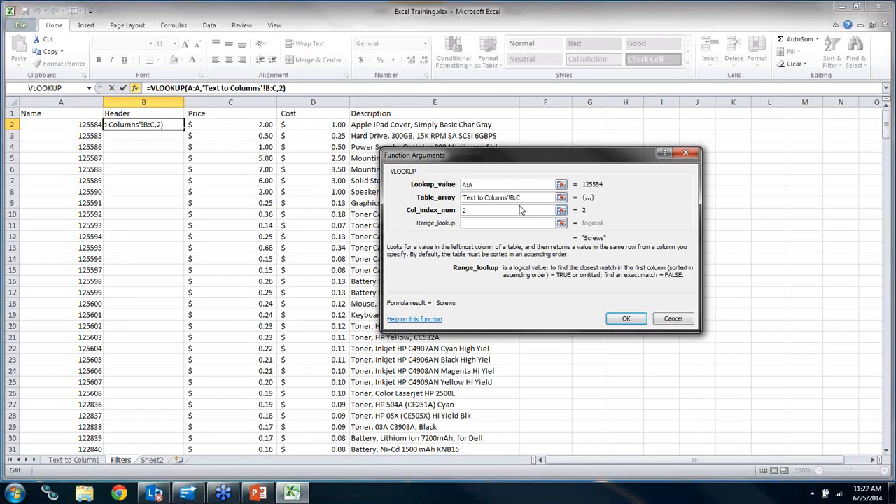
text(0)
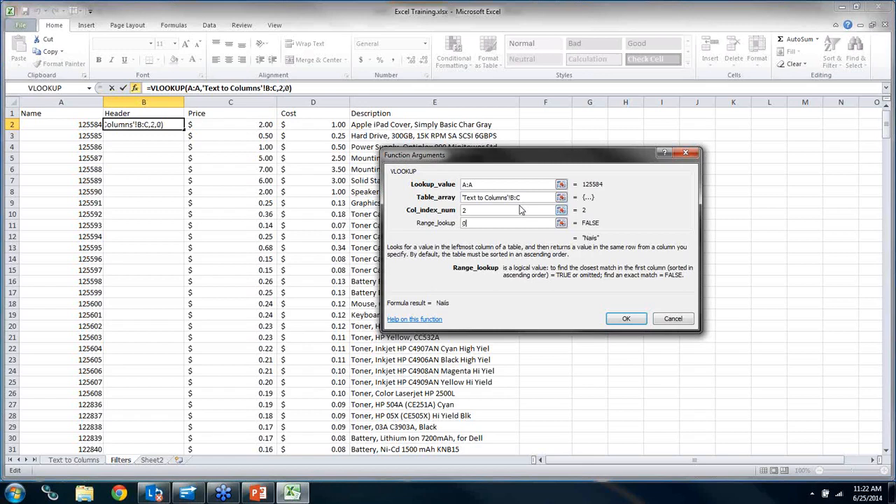
key(Return)
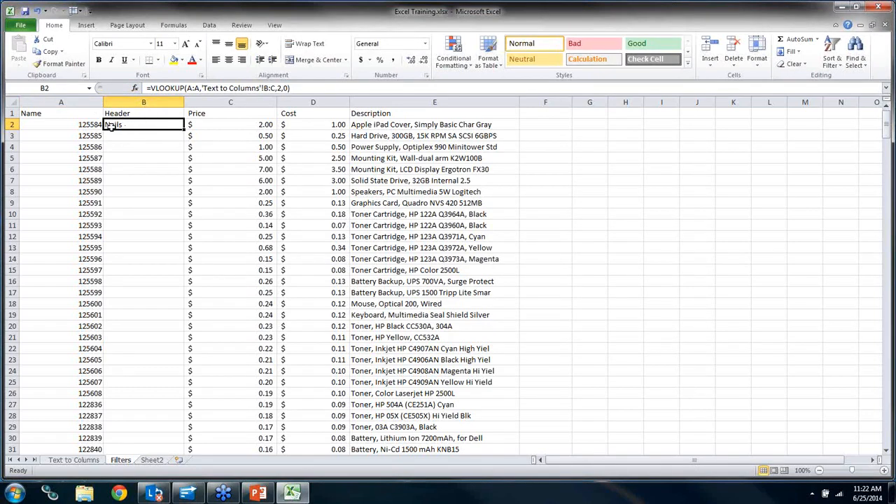
- Fill the VLOOKUP formula from B2 down the Header column of the Filters sheet, checking the first result against the Text to Columns sheet
click(67, 122)
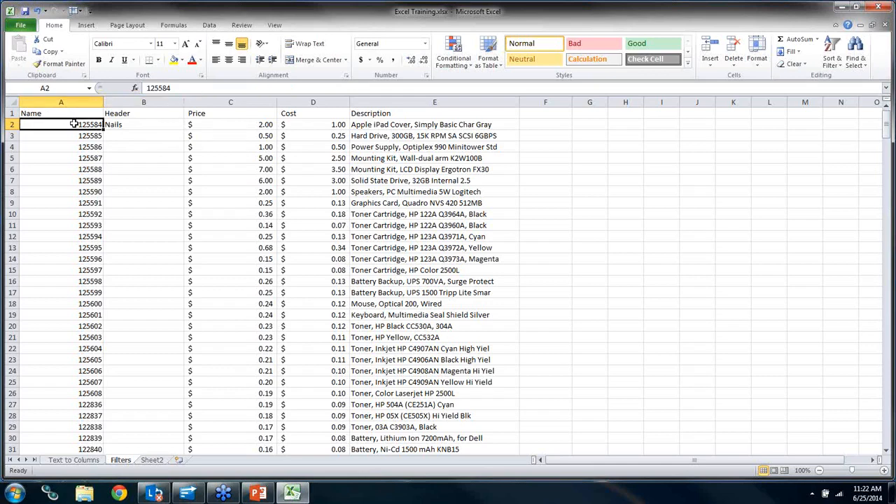
click(81, 462)
click(171, 123)
click(209, 122)
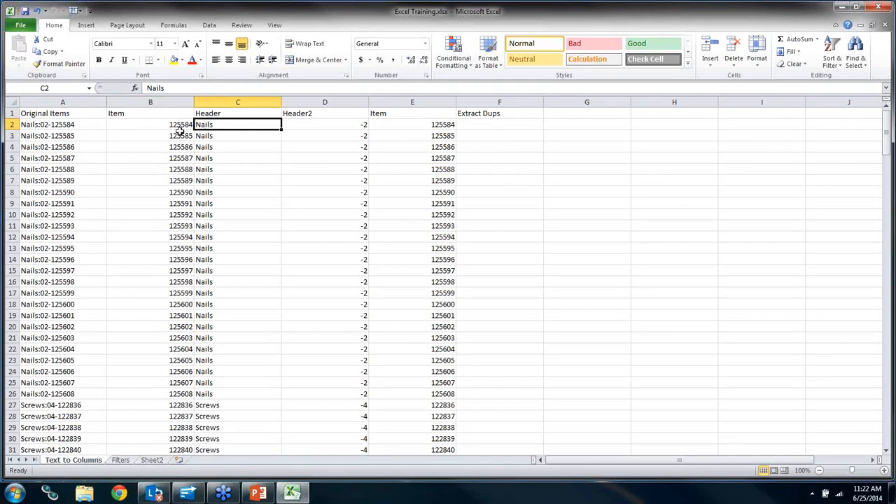
click(120, 460)
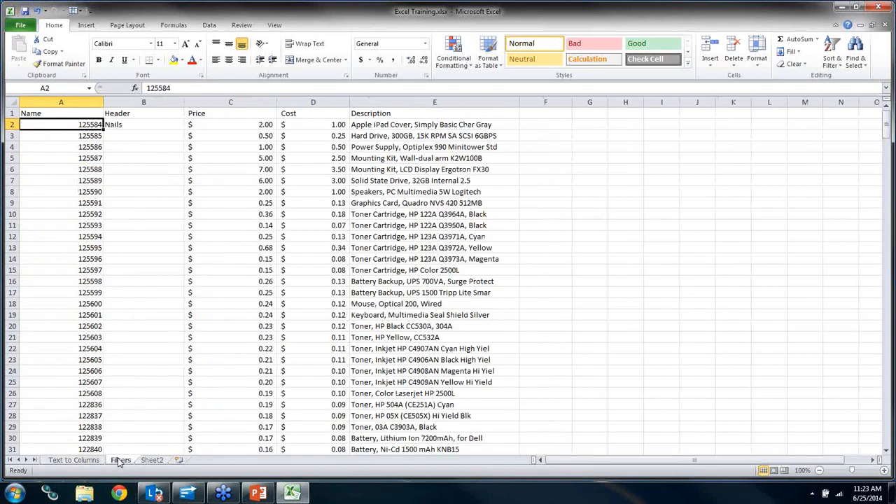
click(151, 126)
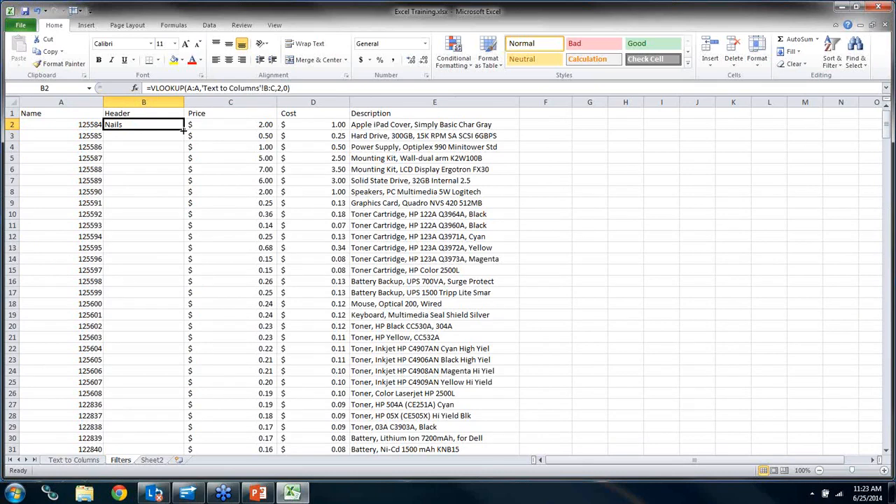
double_click(184, 129)
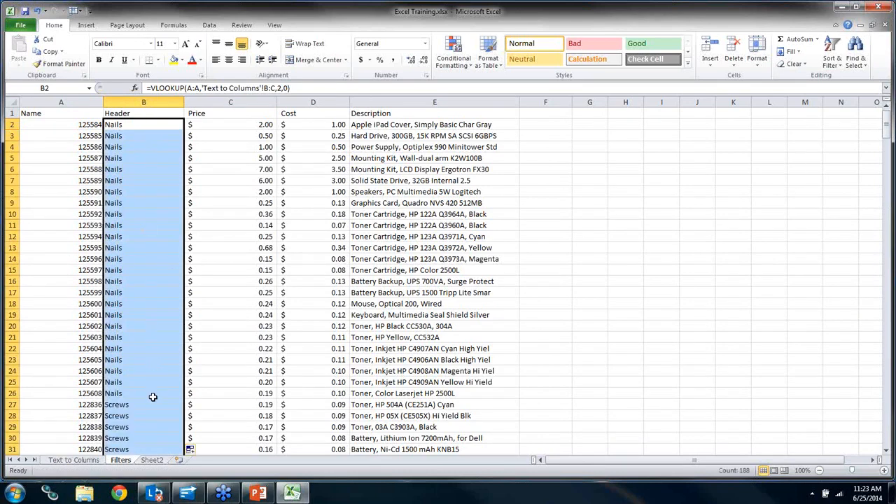
- Compare the header looked up in B27 of the Filters sheet with the matching item's row on the Text to Columns sheet
click(130, 404)
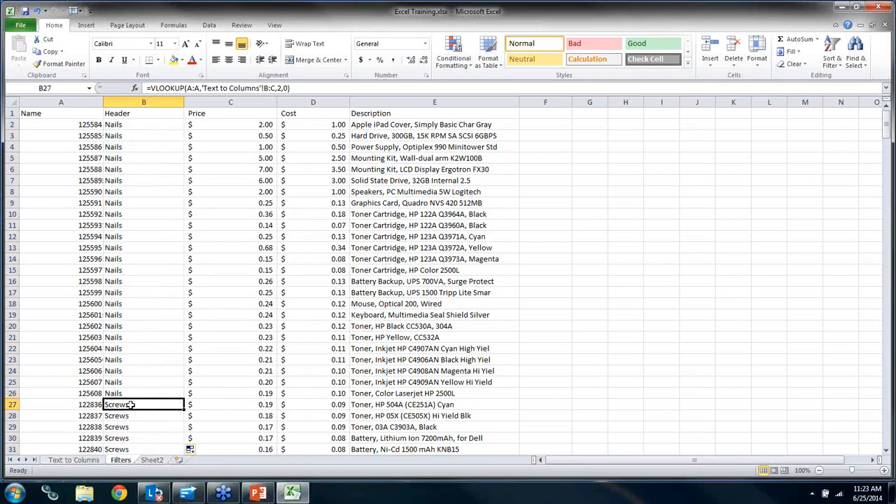
click(91, 460)
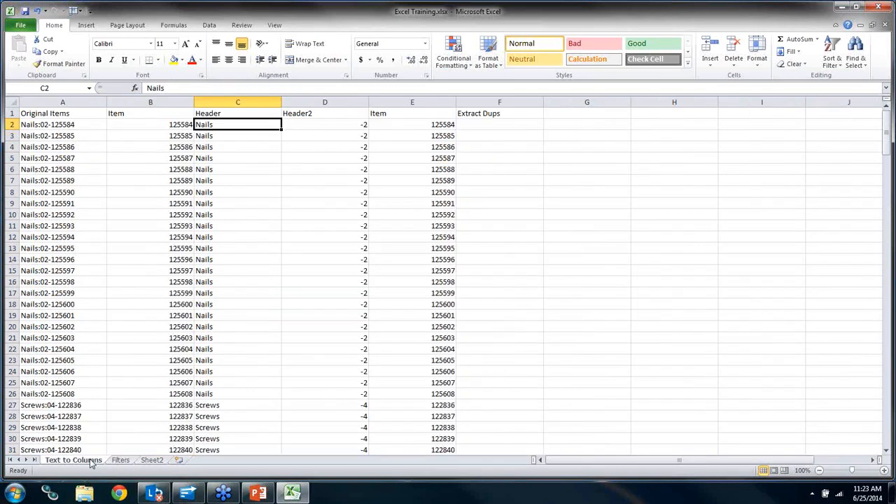
click(162, 408)
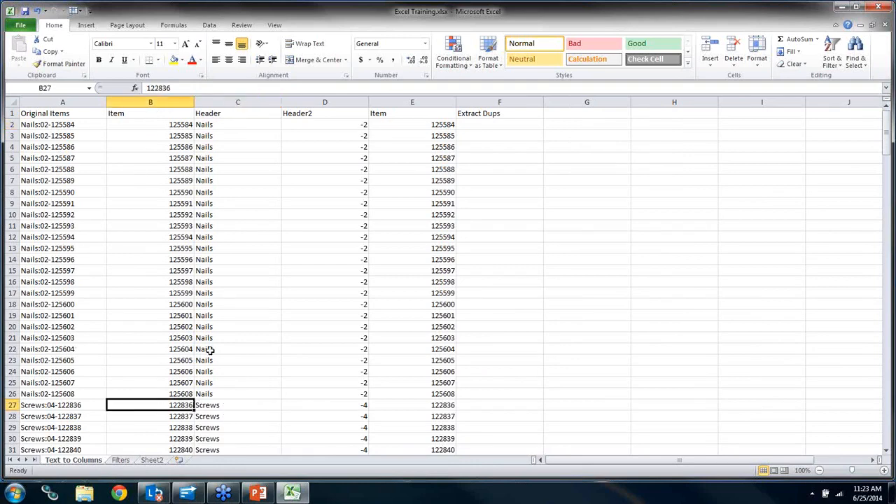
click(122, 461)
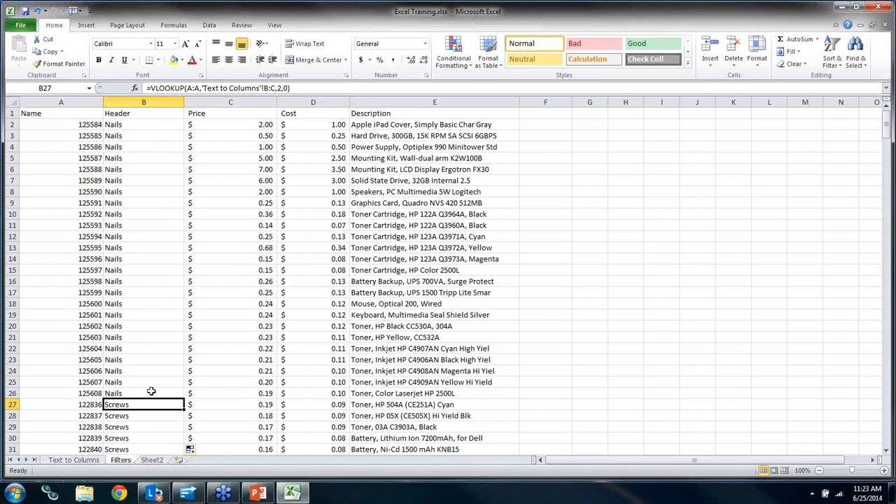
click(88, 455)
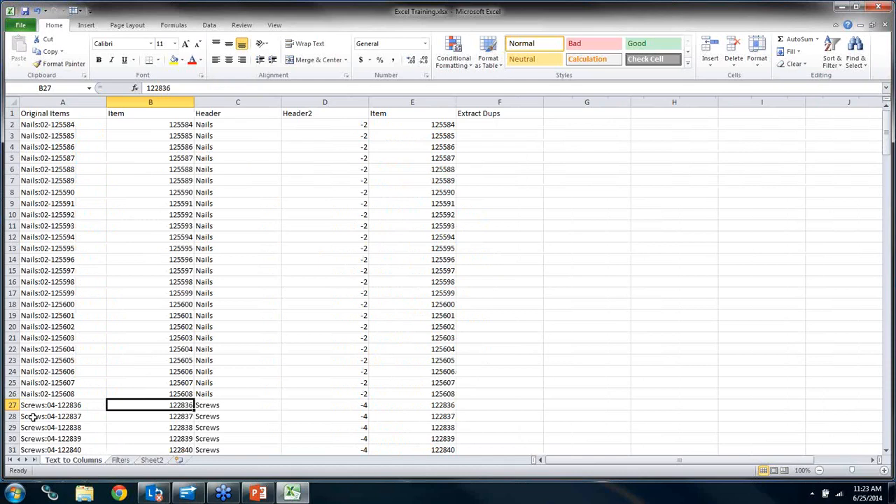
click(122, 461)
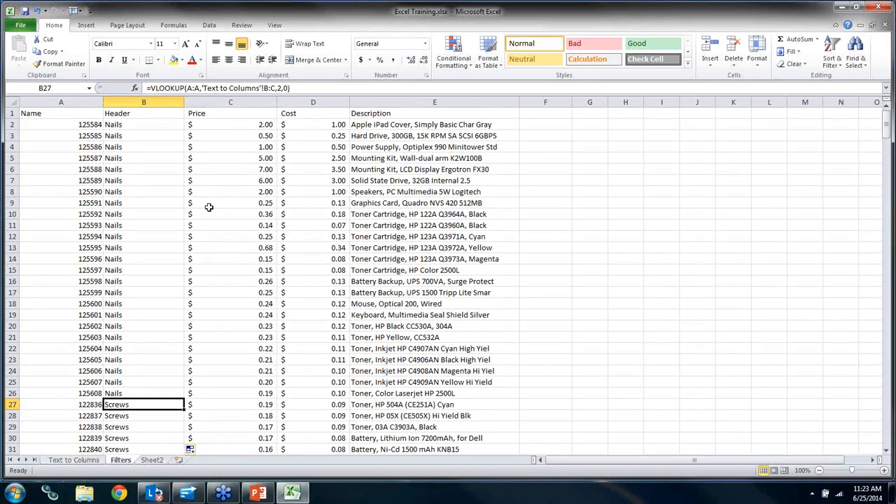
- Insert a new column before Price on the Filters sheet and give it the heading QB Item Name
click(224, 103)
right_click(225, 107)
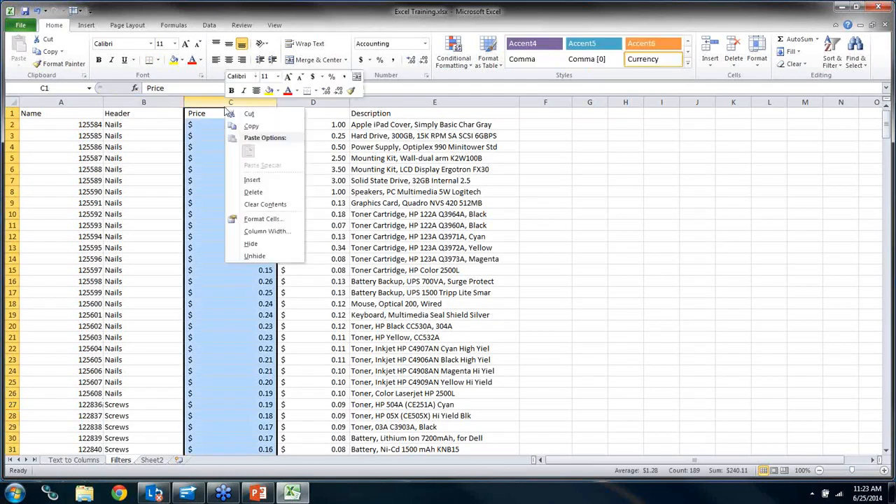
click(245, 184)
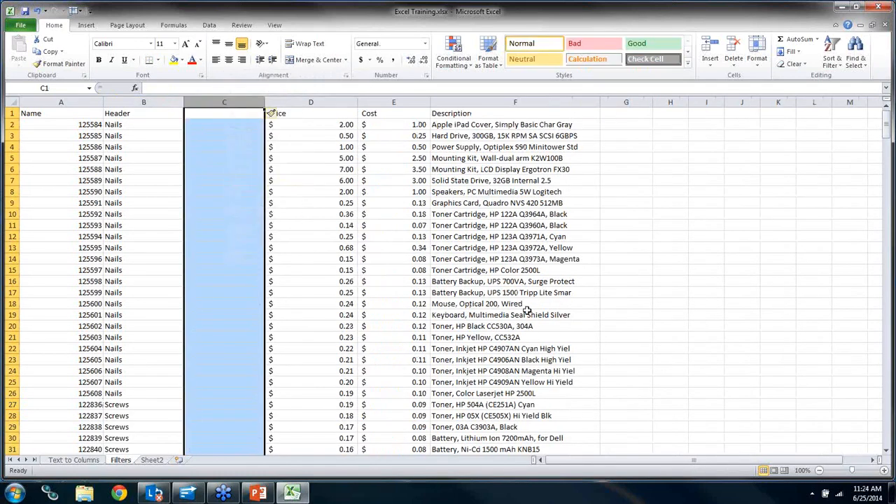
click(238, 114)
text(QB N)
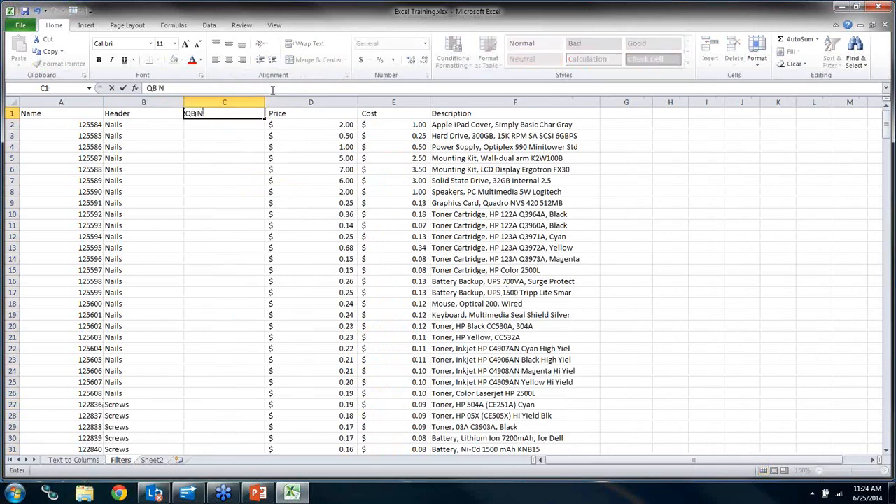
key(BackSpace)
text(Item Name)
click(299, 312)
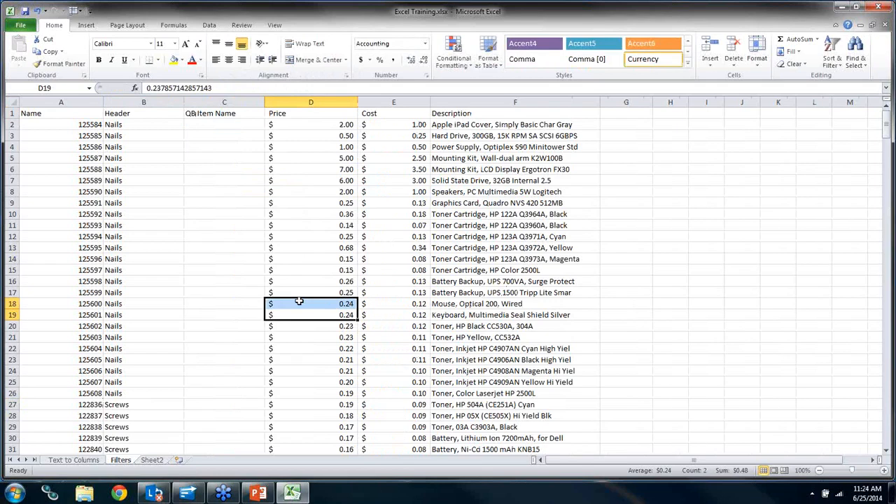
- Replace the Header column's VLOOKUP formulas with their results by copying the column and pasting it over itself as values
click(121, 180)
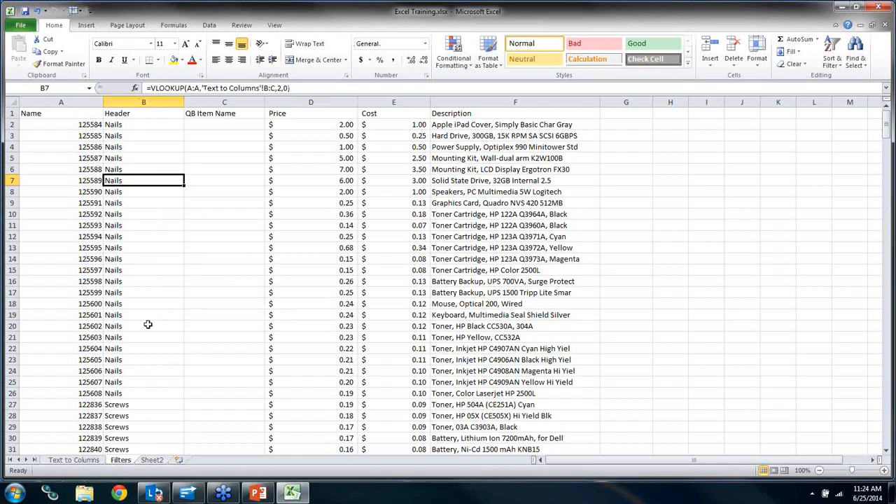
click(145, 100)
right_click(146, 100)
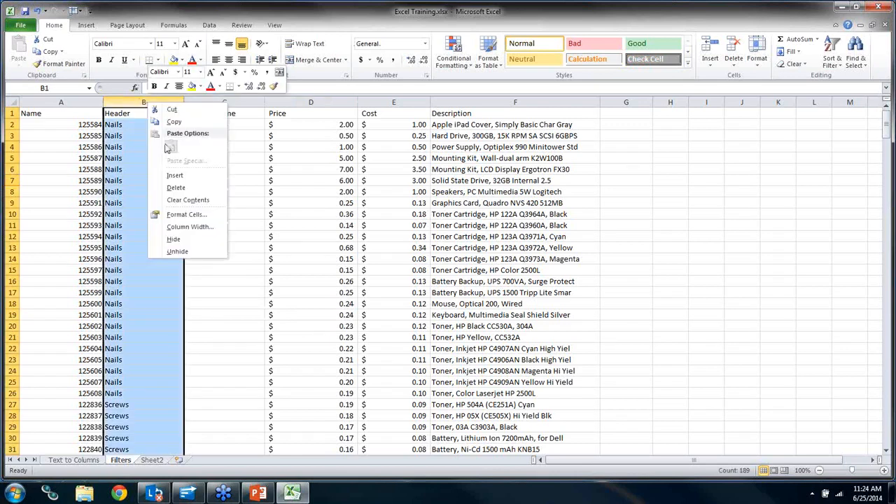
click(175, 120)
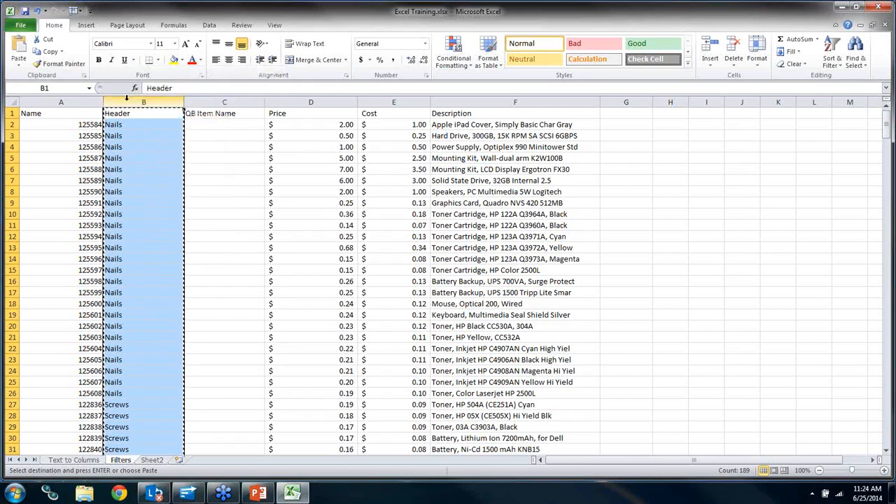
right_click(126, 98)
click(137, 159)
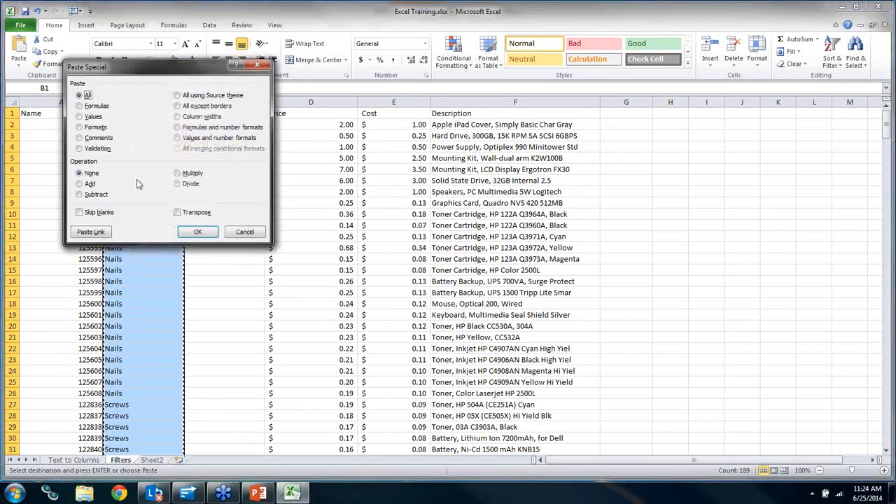
click(92, 117)
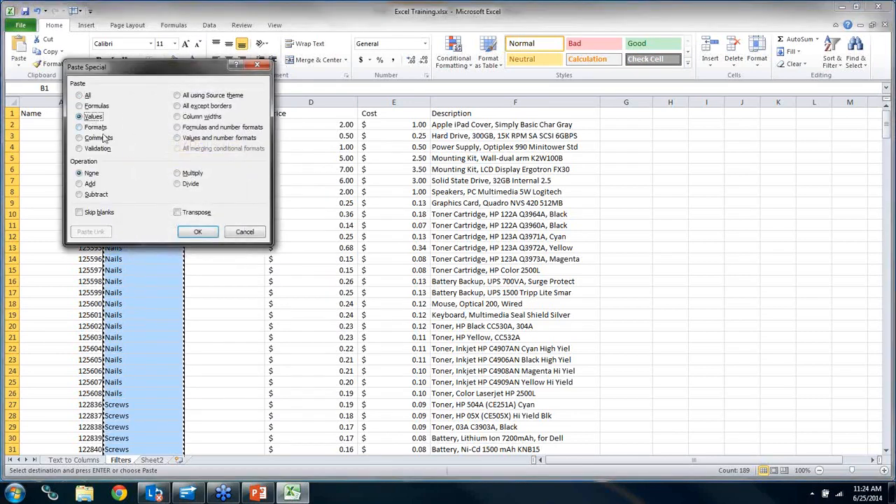
click(196, 233)
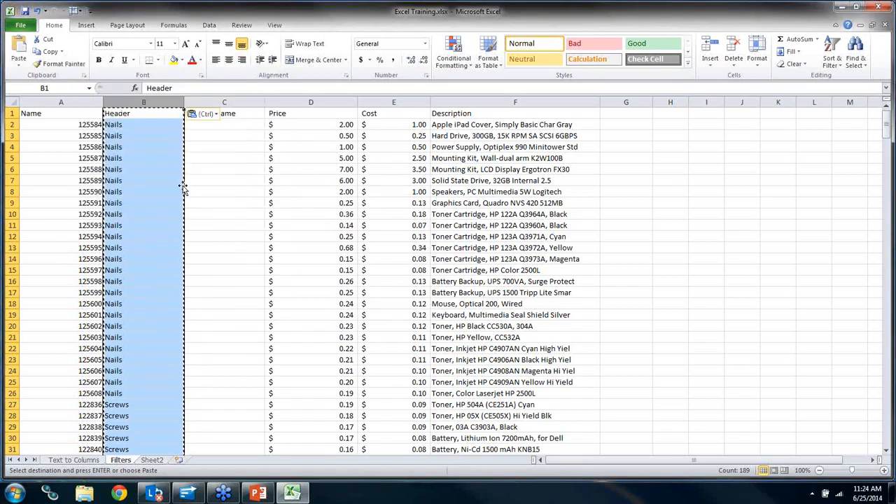
click(208, 265)
- Start a CONCATENATE function in C2 with the header cell B2 as its first text argument
click(227, 123)
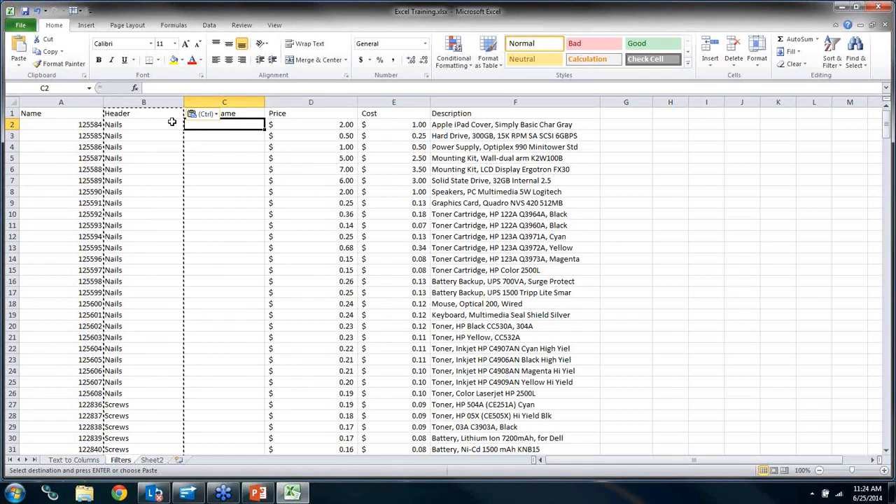
click(136, 89)
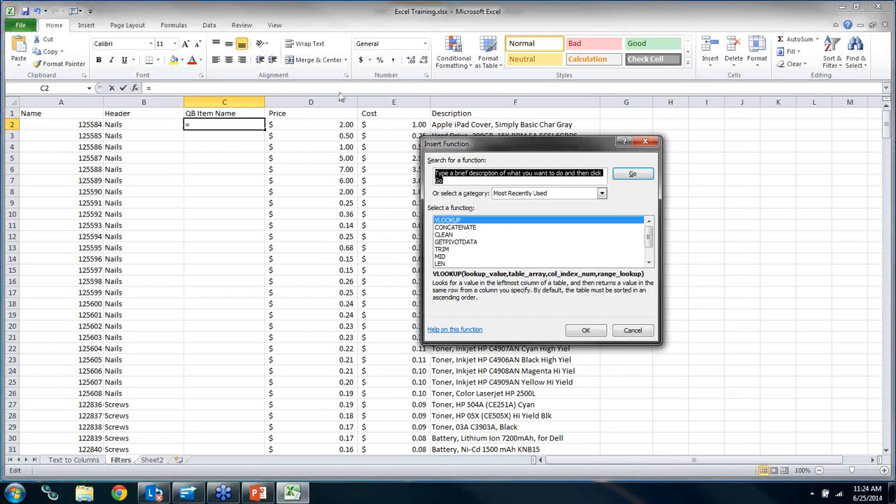
click(456, 228)
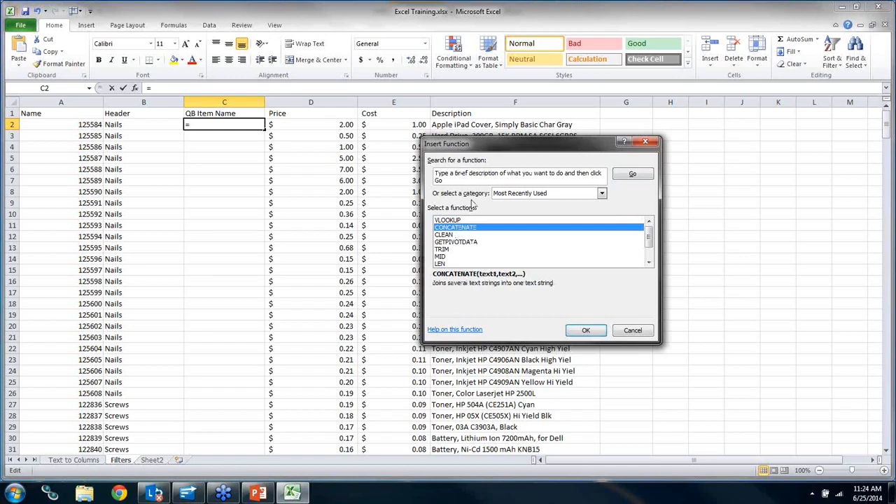
click(585, 329)
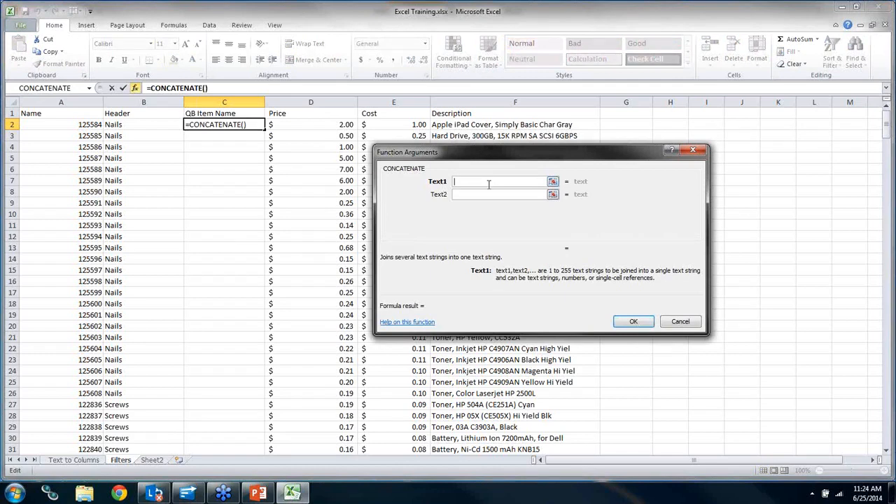
click(149, 127)
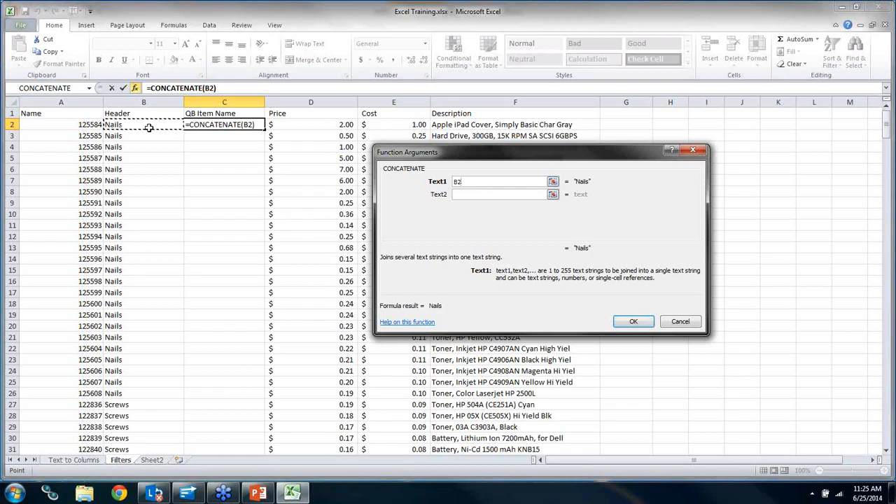
- Set the second CONCATENATE argument to ":" and the third to A2, and enter the formula in C2
click(477, 195)
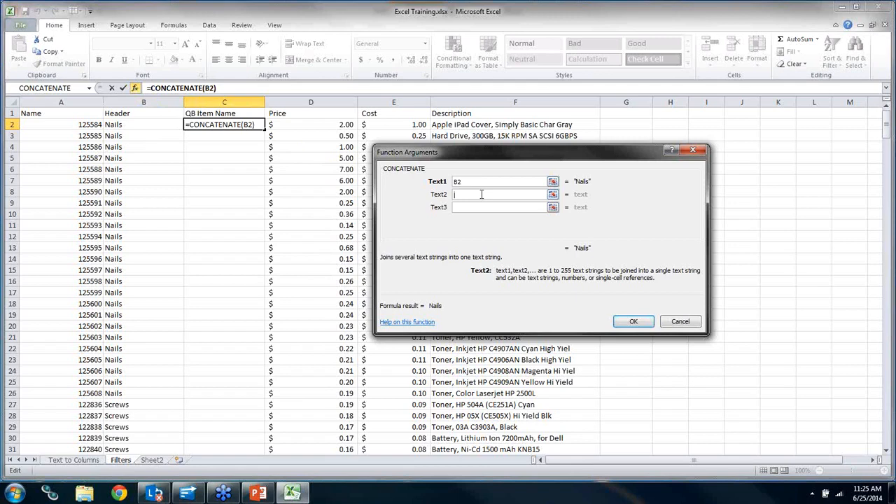
text(":")
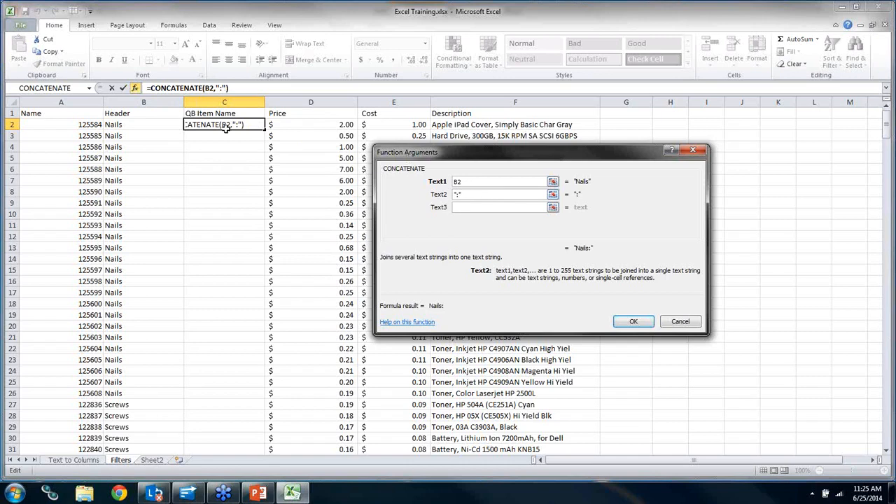
click(467, 207)
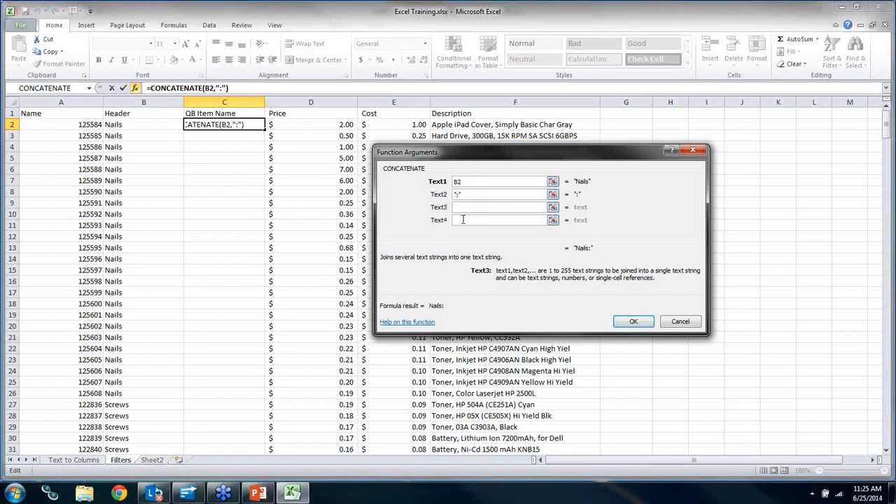
click(70, 125)
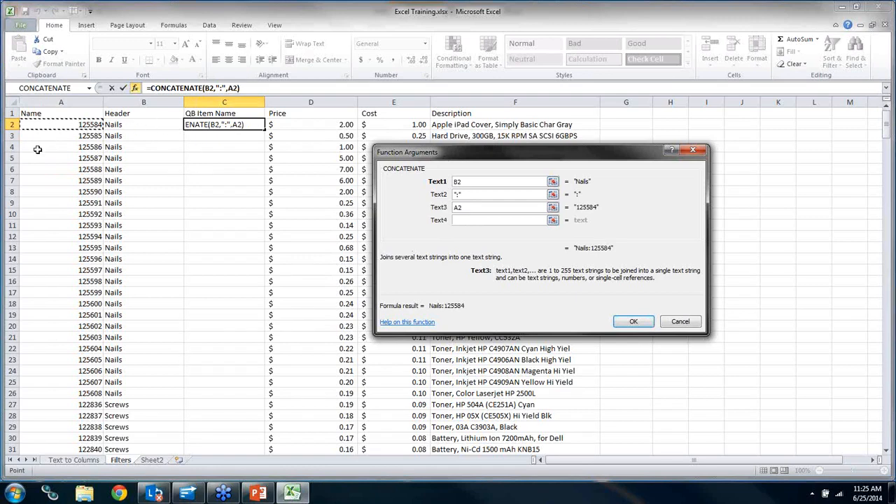
click(632, 322)
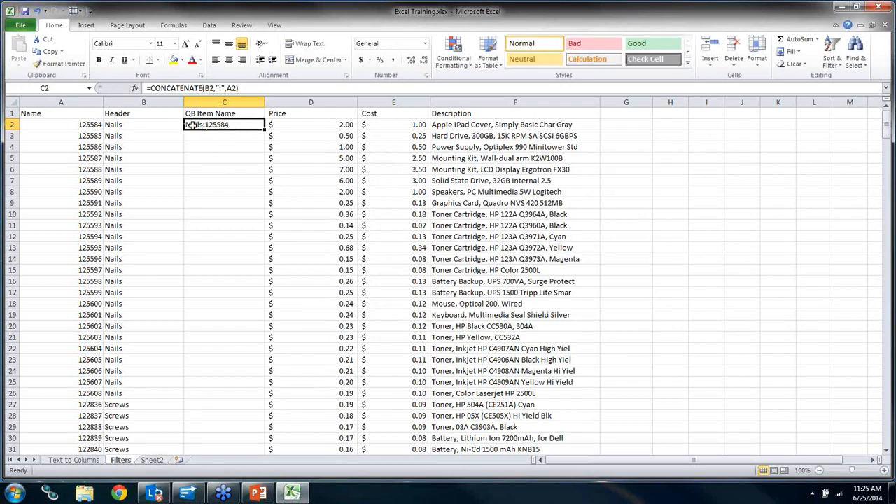
- Fill the CONCATENATE formula from C2 down the QB Item Name column and review the filled rows
double_click(265, 130)
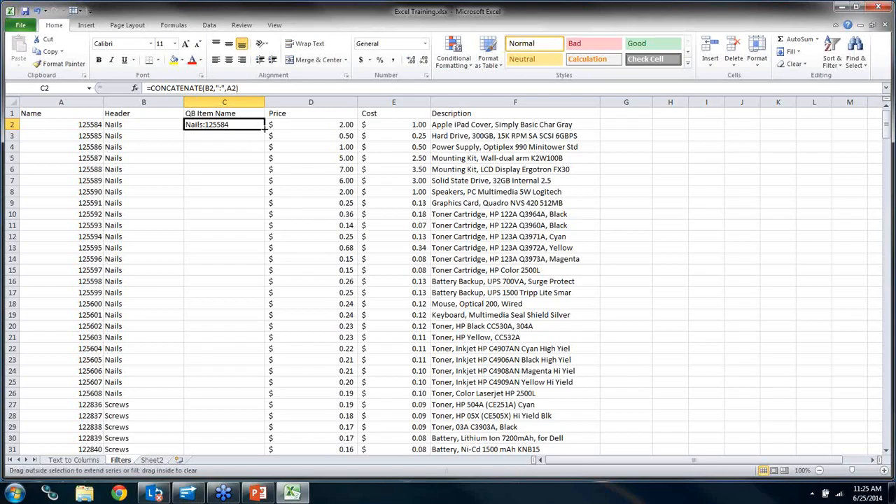
scroll(262, 371, down, 20)
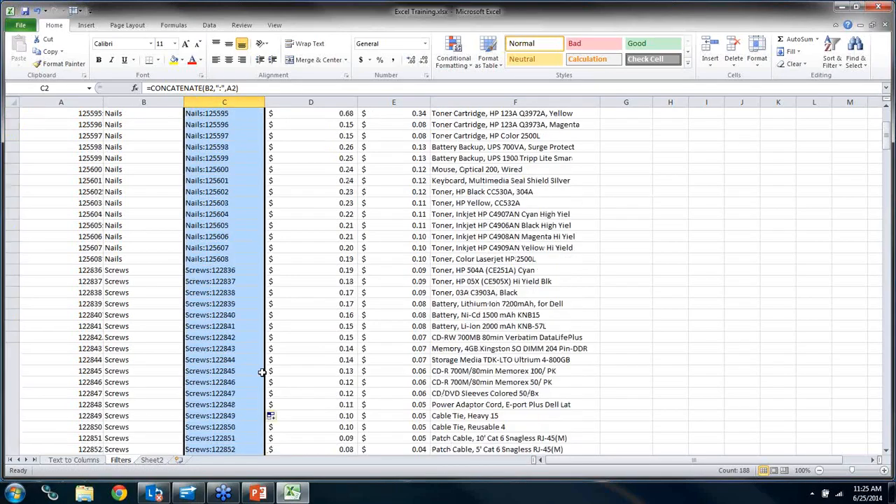
scroll(261, 372, down, 10)
scroll(262, 371, up, 20)
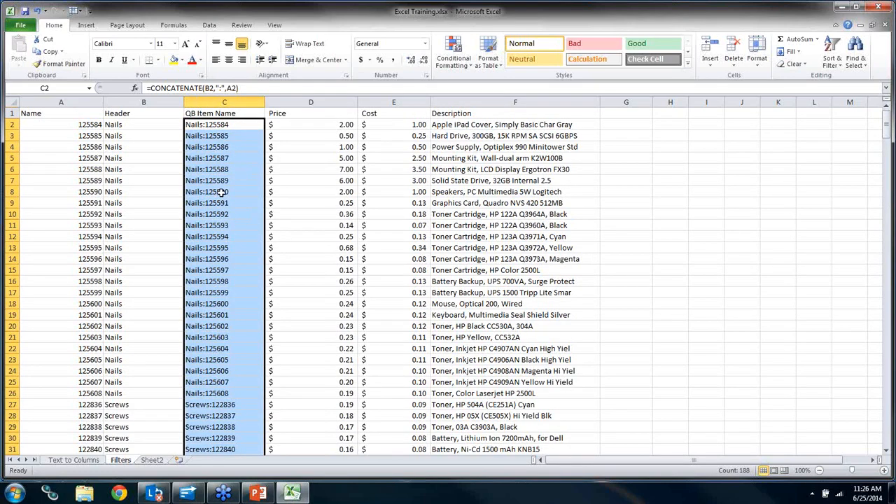
- Select the whole QB Item Name column and dismiss the Windows performance notification
click(231, 99)
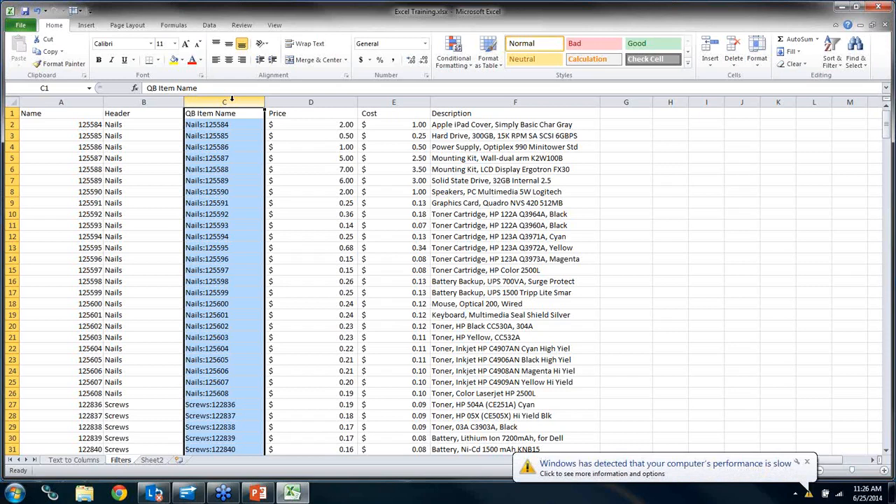
click(808, 463)
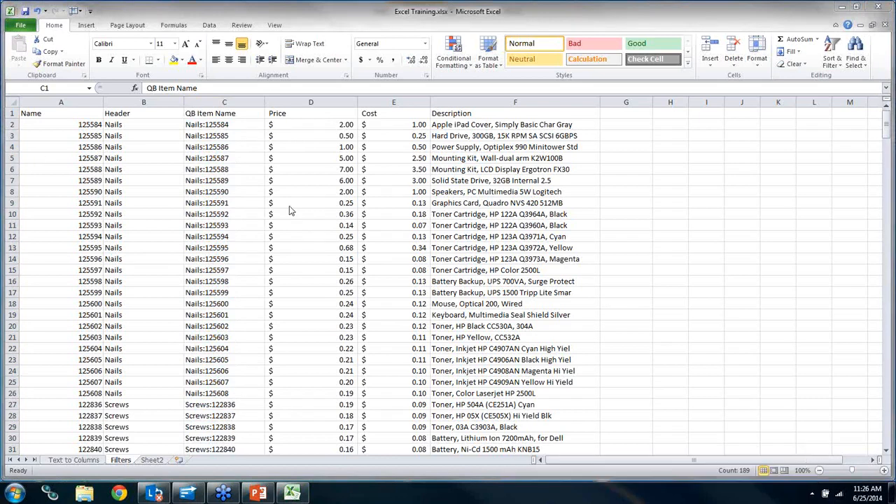